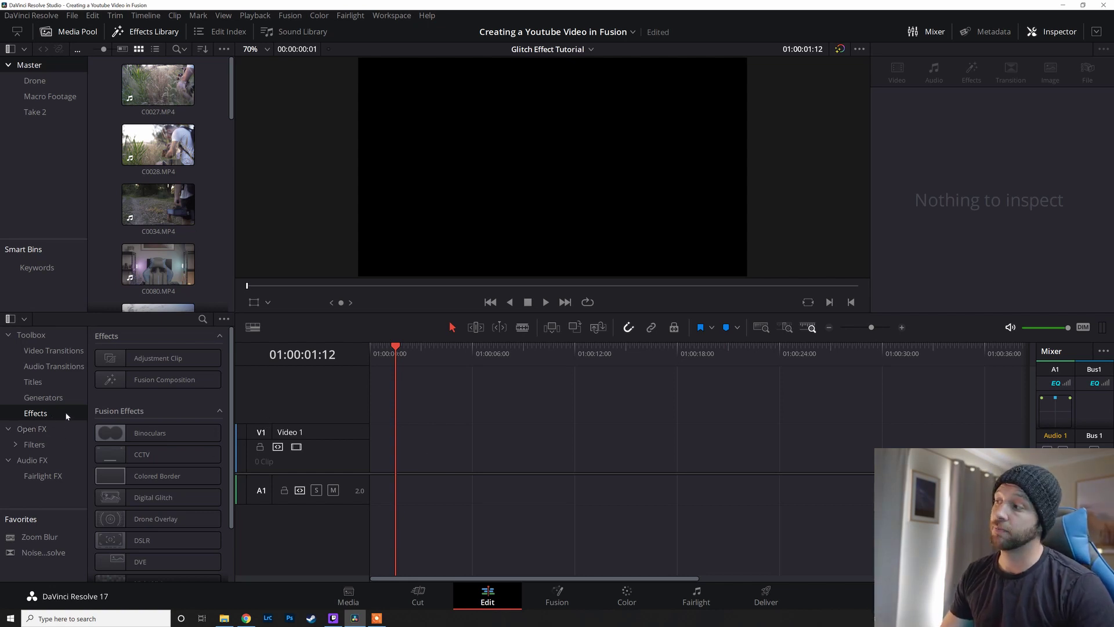
Place a Fusion Composition at the start of the Video 1 track and open it on the Fusion page.
{"action": "left_click_drag", "start_coordinate": [139, 380], "coordinate": [418, 446]}
{"action": "key", "text": "Home"}
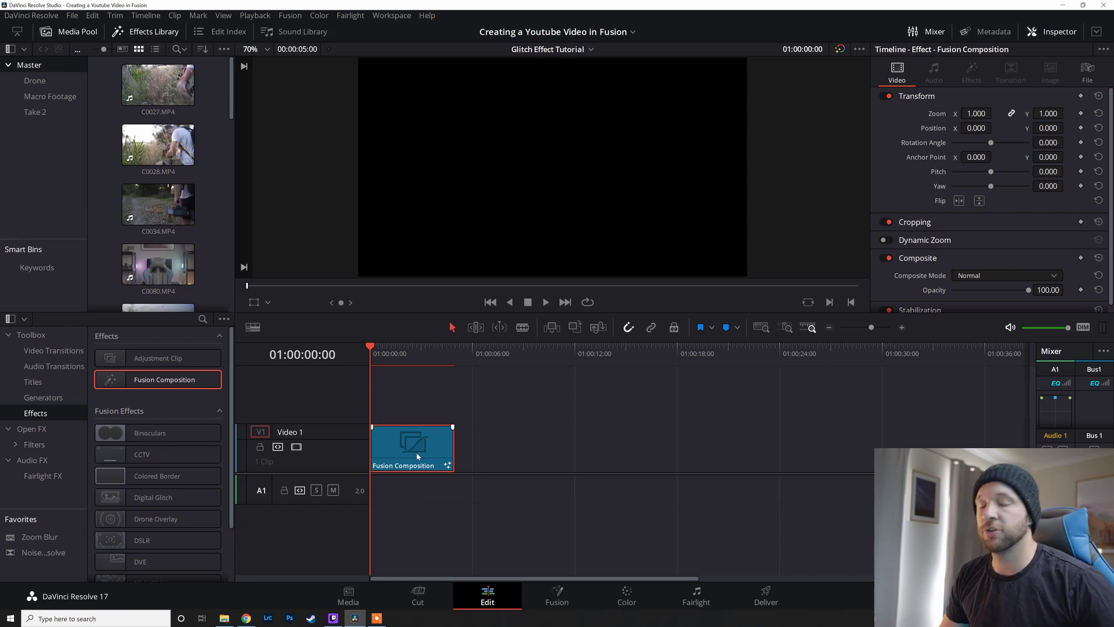
{"action": "left_click", "coordinate": [556, 602]}
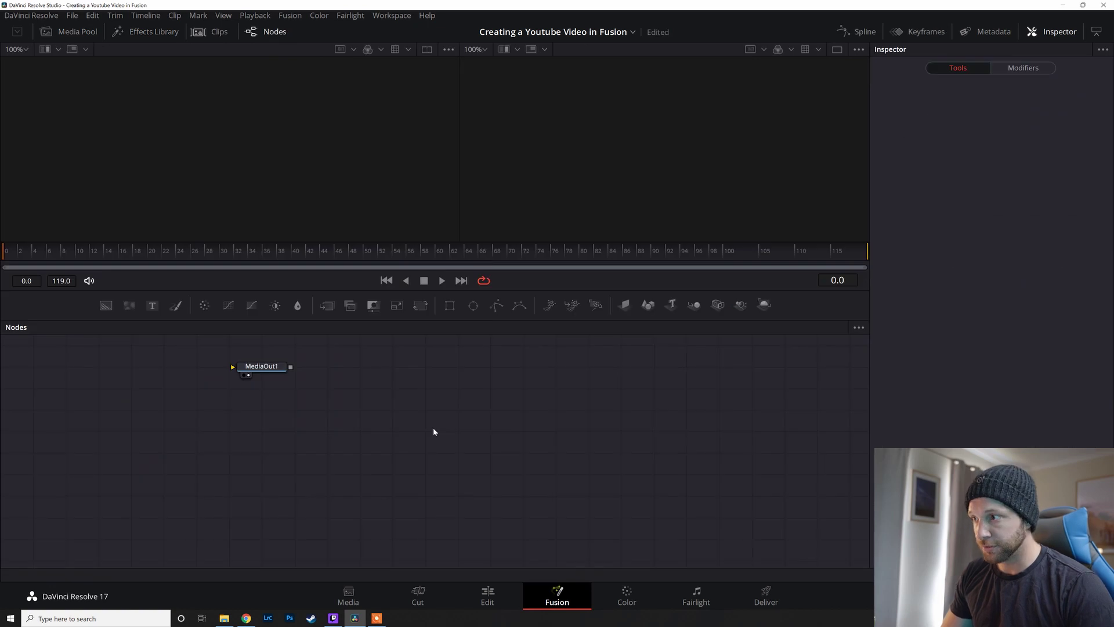
Move the MediaOut1 node toward the right side of the node graph to make room for upstream nodes.
{"action": "left_click_drag", "start_coordinate": [289, 371], "coordinate": [687, 436]}
{"action": "scroll", "coordinate": [548, 443], "scroll_direction": "down", "scroll_amount": 1}
{"action": "scroll", "coordinate": [548, 437], "scroll_direction": "up", "scroll_amount": 1}
{"action": "scroll", "coordinate": [548, 436], "scroll_direction": "down", "scroll_amount": 1}
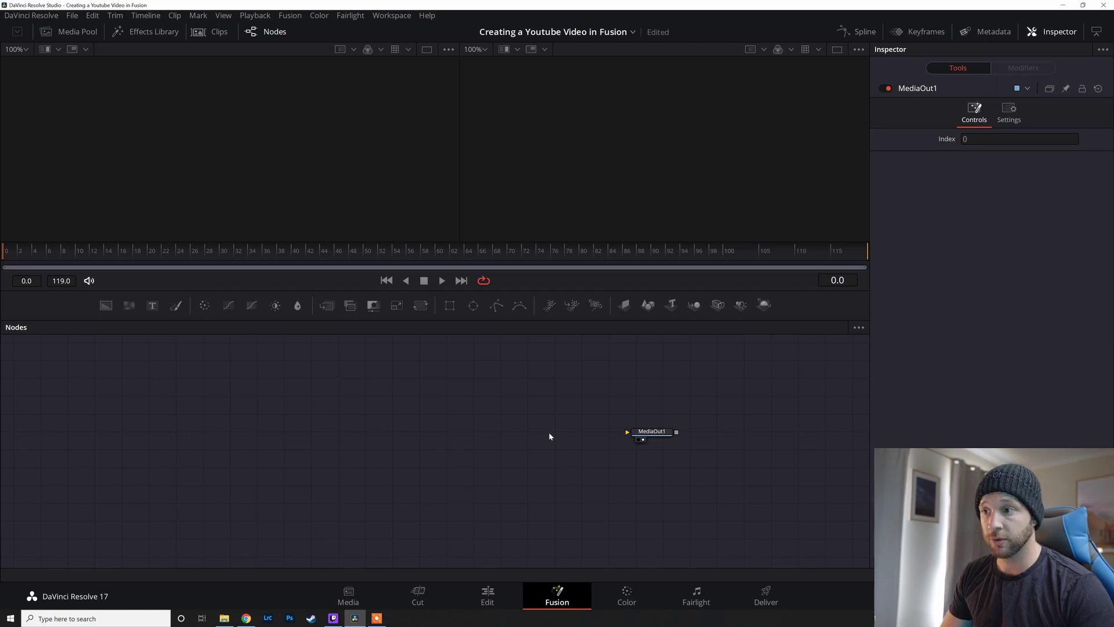
Add a Background node, connect it to MediaOut1 and place it well to the left of it.
{"action": "key", "text": "shift+space"}
{"action": "type", "text": "bac"}
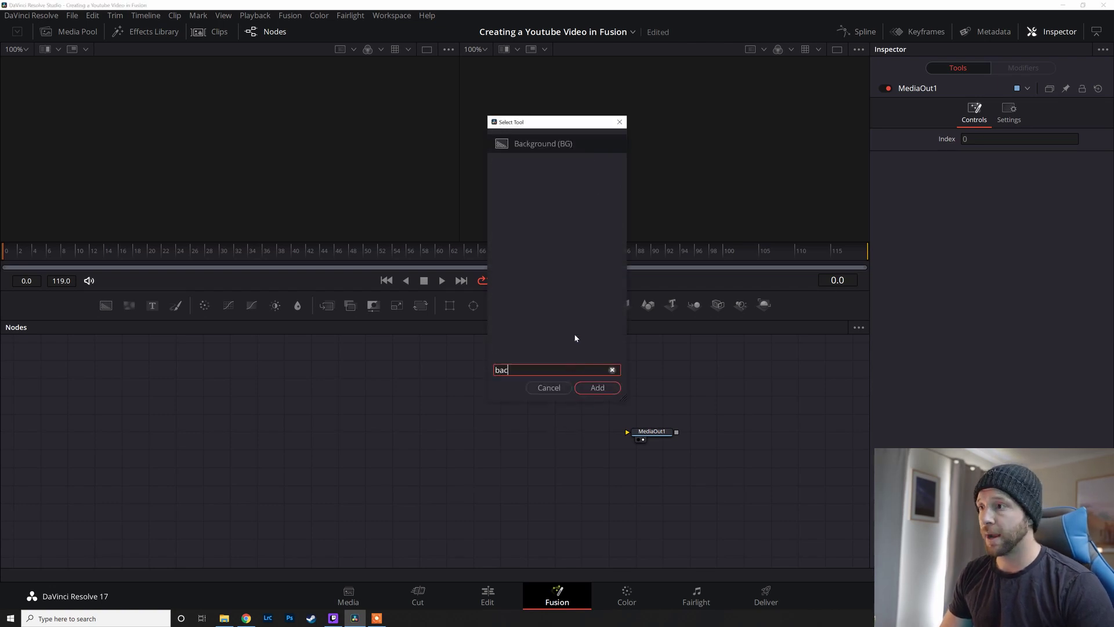
{"action": "left_click", "coordinate": [597, 388]}
{"action": "left_click_drag", "start_coordinate": [529, 432], "coordinate": [627, 432]}
{"action": "left_click_drag", "start_coordinate": [464, 434], "coordinate": [300, 435]}
Add a Text+ node and place it above the connection between Background1 and MediaOut1.
{"action": "left_click", "coordinate": [431, 398]}
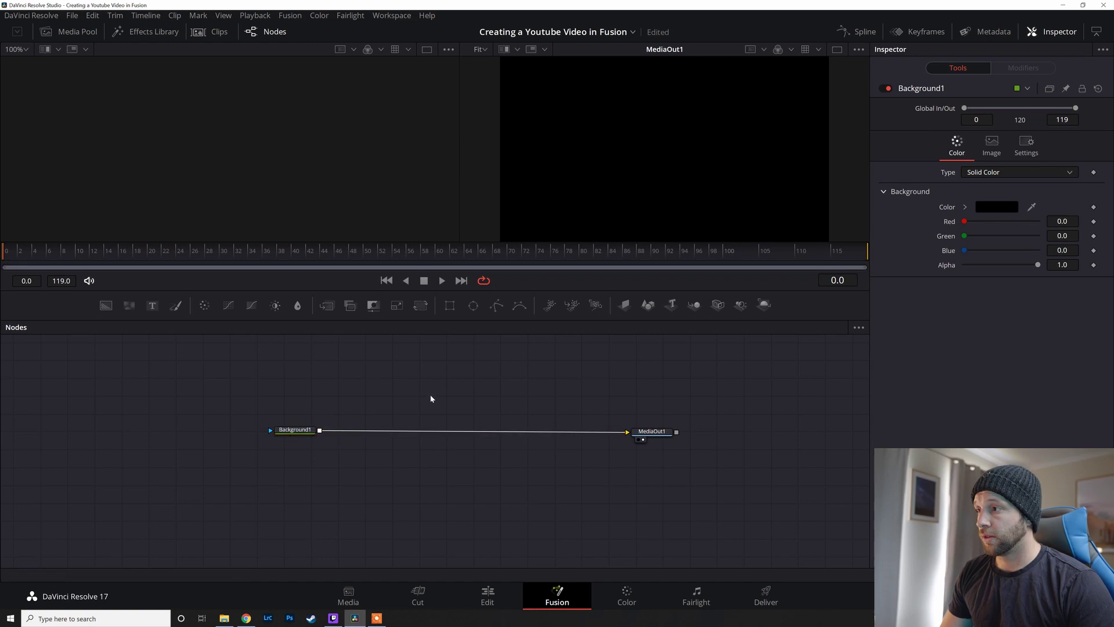
{"action": "key", "text": "shift+space"}
{"action": "type", "text": "text"}
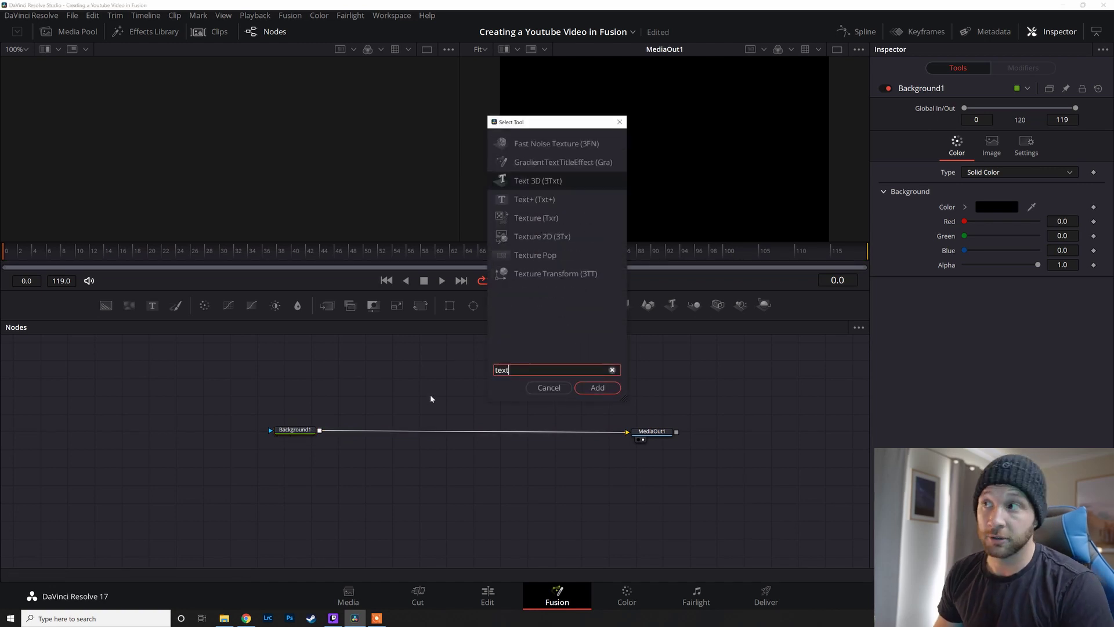
{"action": "left_click", "coordinate": [548, 199]}
{"action": "left_click", "coordinate": [584, 390]}
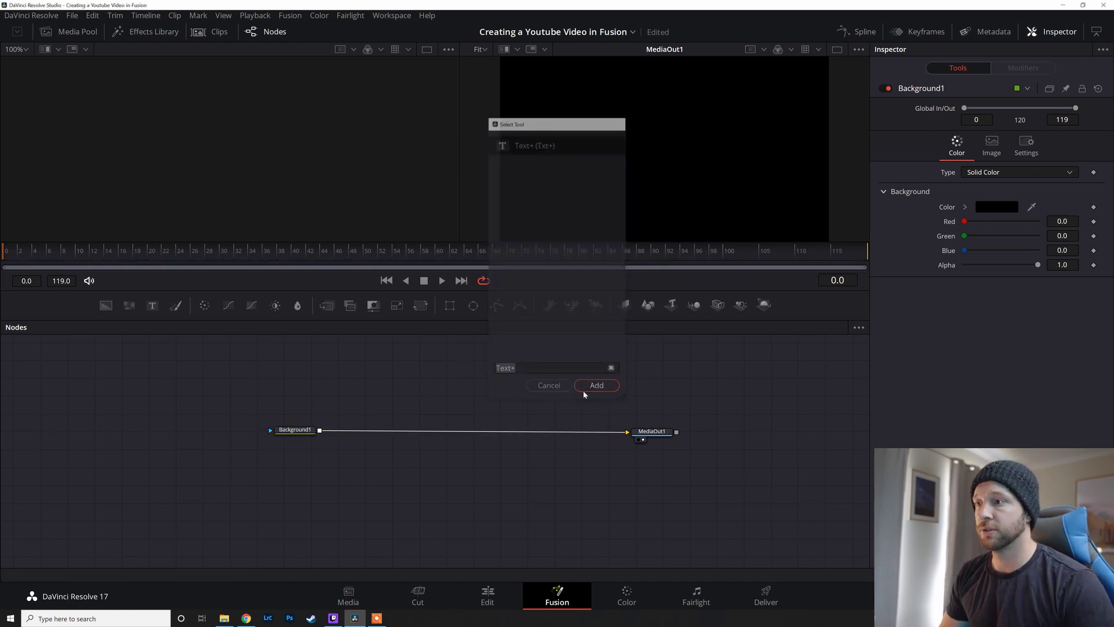
{"action": "left_click_drag", "start_coordinate": [432, 398], "coordinate": [456, 382]}
{"action": "left_click_drag", "start_coordinate": [292, 434], "coordinate": [296, 434]}
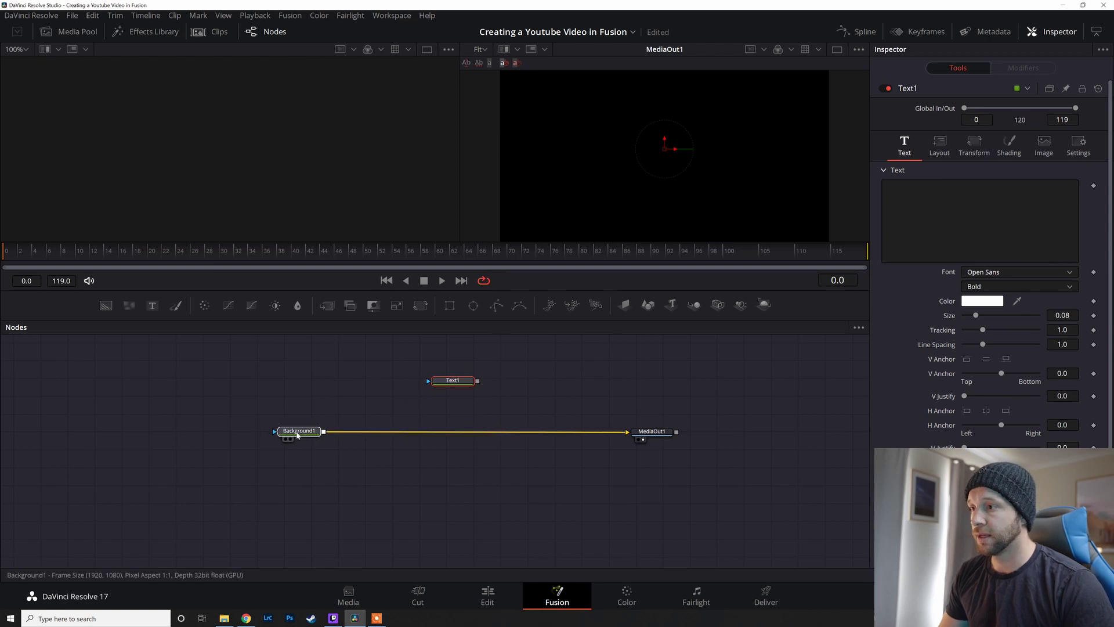
{"action": "left_click", "coordinate": [297, 432]}
{"action": "left_click", "coordinate": [453, 381]}
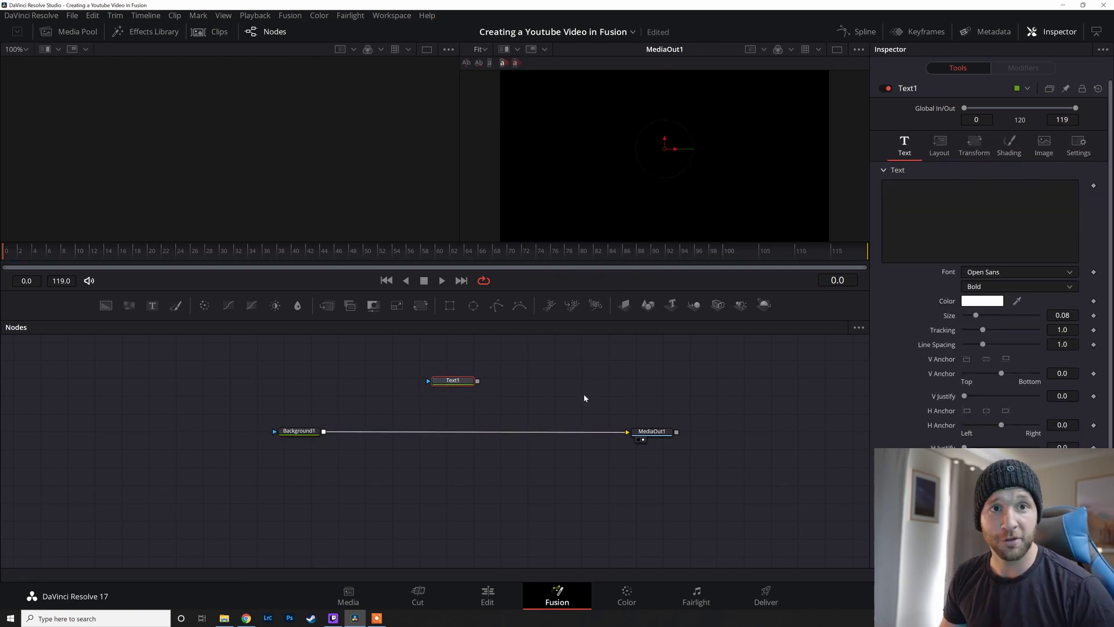
Merge the text over the background ahead of MediaOut1, arranging Text1 to the left of the Merge node and Background1 below it.
{"action": "left_click_drag", "start_coordinate": [471, 387], "coordinate": [483, 430]}
{"action": "left_click_drag", "start_coordinate": [292, 453], "coordinate": [201, 429]}
{"action": "left_click_drag", "start_coordinate": [299, 440], "coordinate": [453, 477]}
{"action": "left_click_drag", "start_coordinate": [226, 424], "coordinate": [351, 435]}
{"action": "left_click_drag", "start_coordinate": [476, 482], "coordinate": [471, 482]}
{"action": "left_click_drag", "start_coordinate": [476, 431], "coordinate": [566, 434]}
{"action": "left_click_drag", "start_coordinate": [459, 478], "coordinate": [564, 478]}
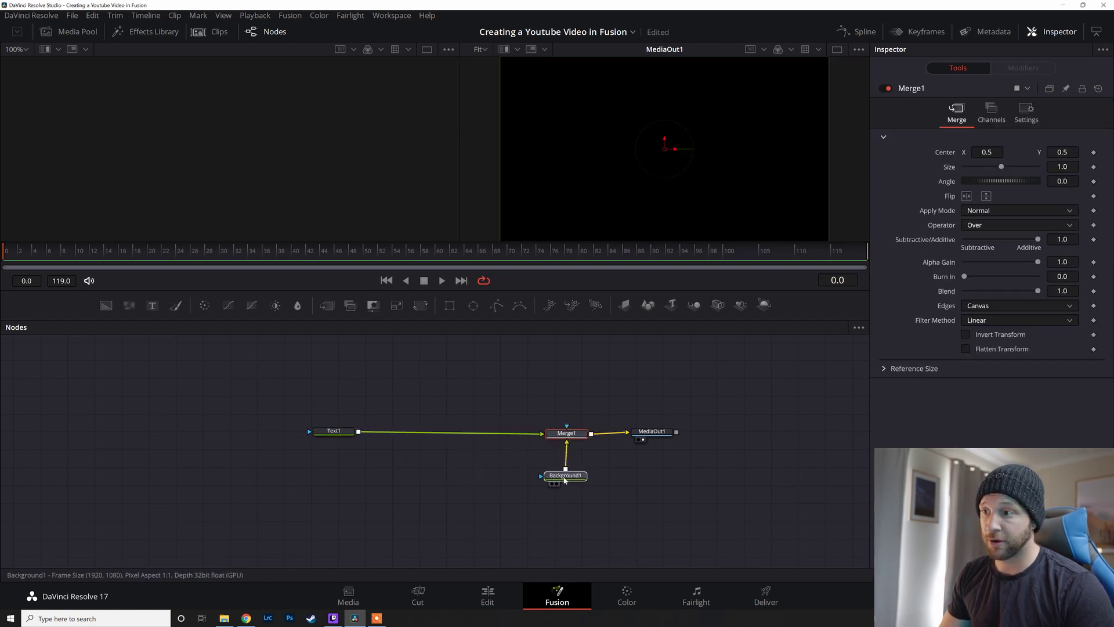
{"action": "left_click_drag", "start_coordinate": [653, 436], "coordinate": [655, 437]}
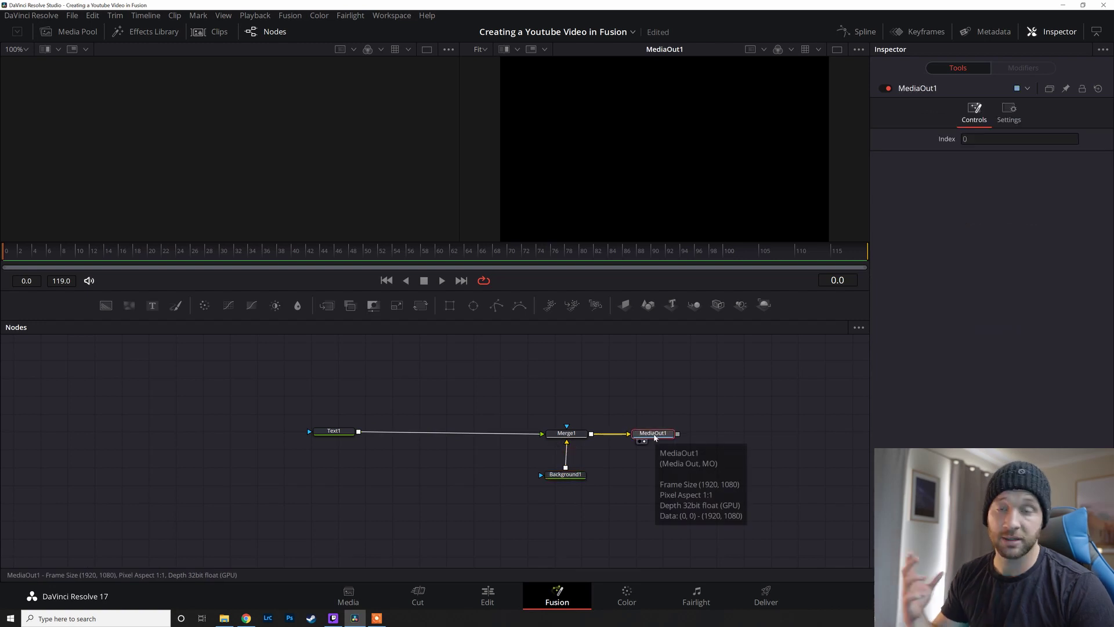
Enter "Glitch" as the text of the Text1 node and set its font to Komu.
{"action": "mouse_move", "coordinate": [339, 435]}
{"action": "left_mouse_down"}
{"action": "mouse_move", "coordinate": [355, 438]}
{"action": "mouse_move", "coordinate": [323, 433]}
{"action": "left_mouse_up"}
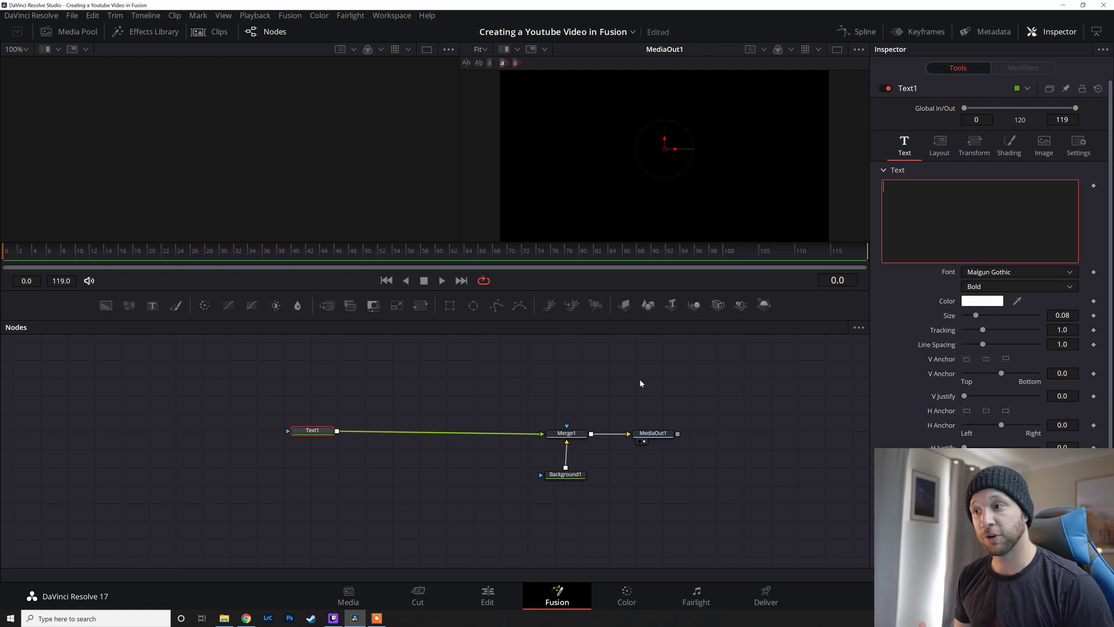
{"action": "type", "text": "Glitch"}
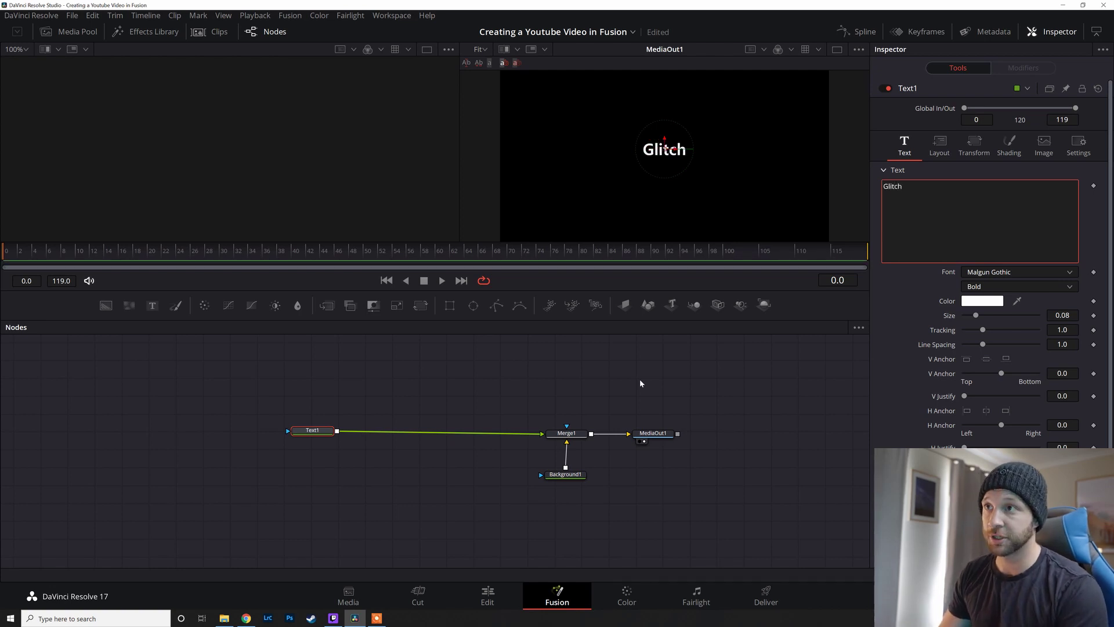
{"action": "left_click", "coordinate": [1033, 272]}
{"action": "key", "text": "Down"}
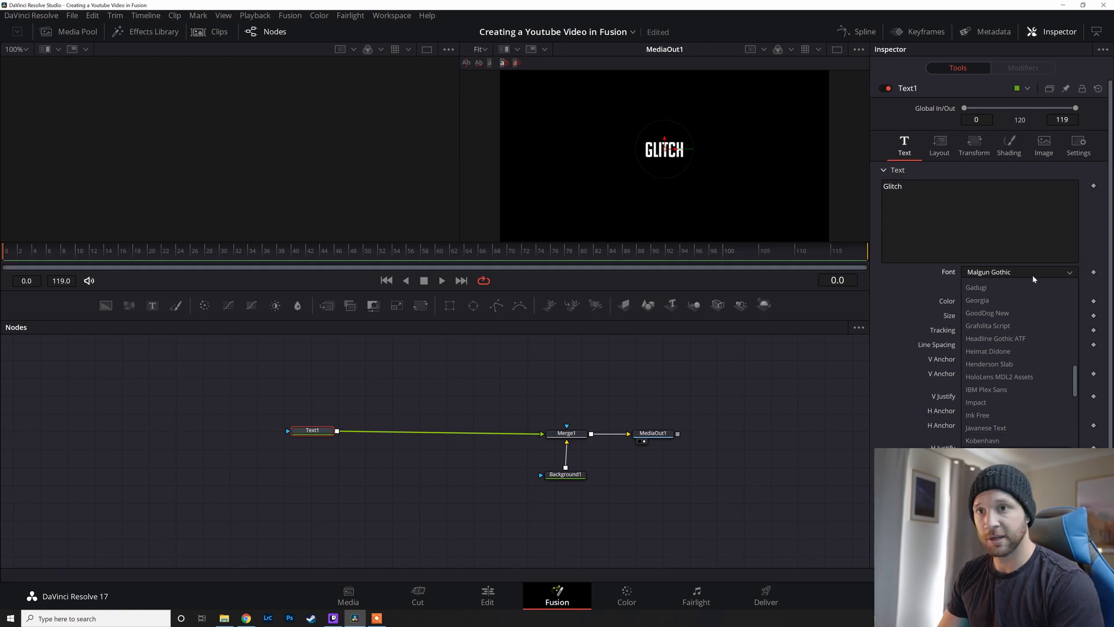
{"action": "key", "text": "Down"}
{"action": "key", "text": "Up"}
{"action": "key", "text": "Up"}
{"action": "key", "text": "Down"}
{"action": "key", "text": "Return"}
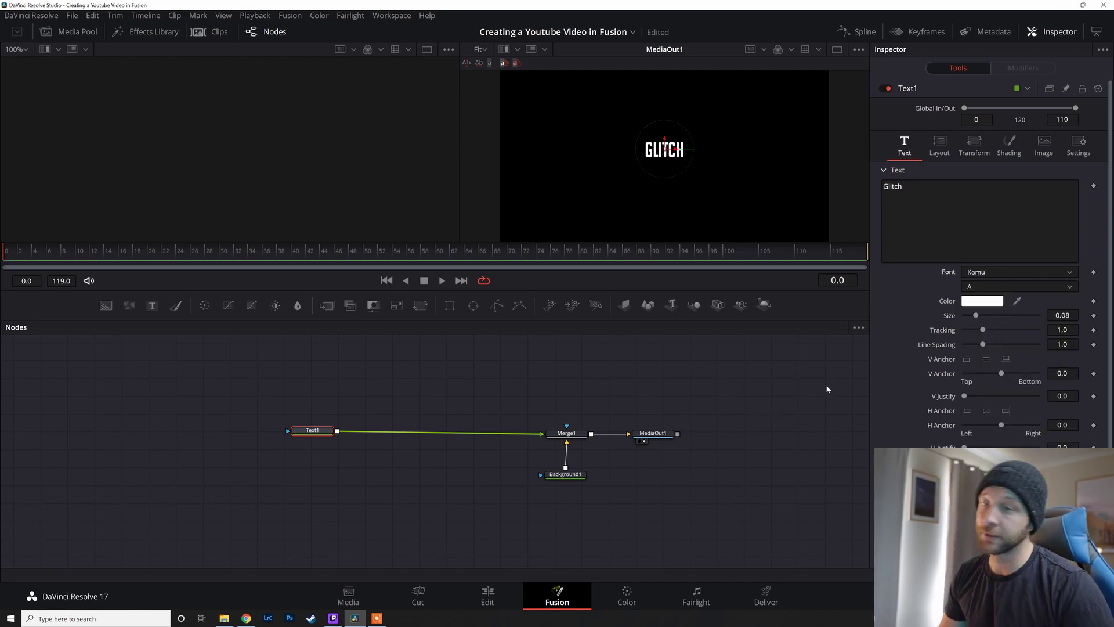
{"action": "left_click", "coordinate": [691, 355]}
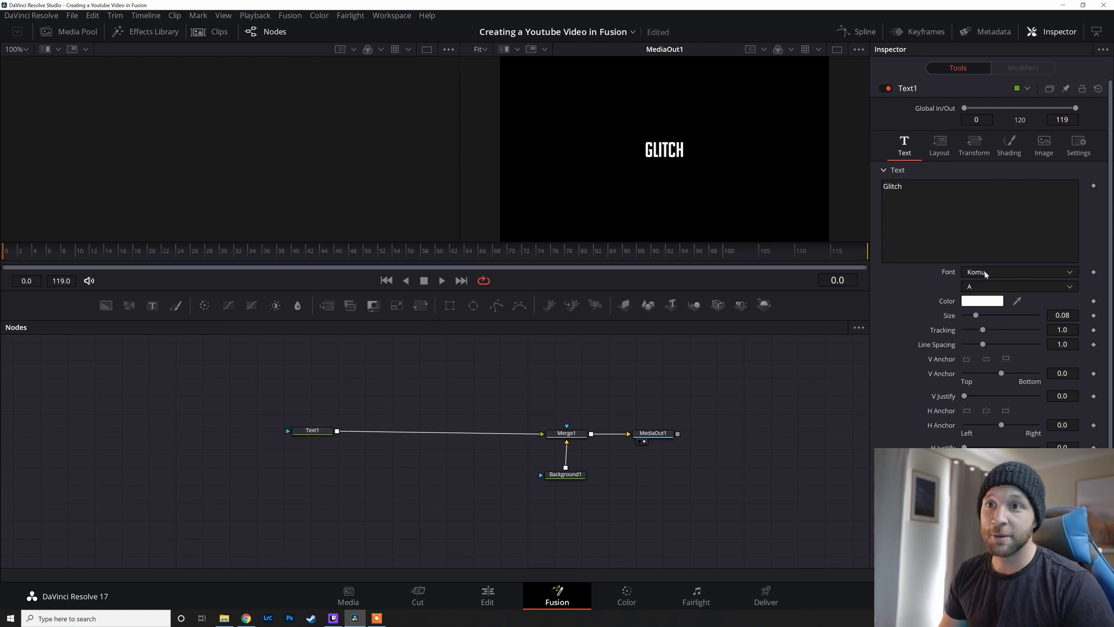
Move the Text1 node closer to Merge1 and keep Background1 lined up beneath the merge.
{"action": "left_click_drag", "start_coordinate": [314, 430], "coordinate": [378, 432]}
{"action": "left_click", "coordinate": [573, 477]}
{"action": "left_click", "coordinate": [756, 524]}
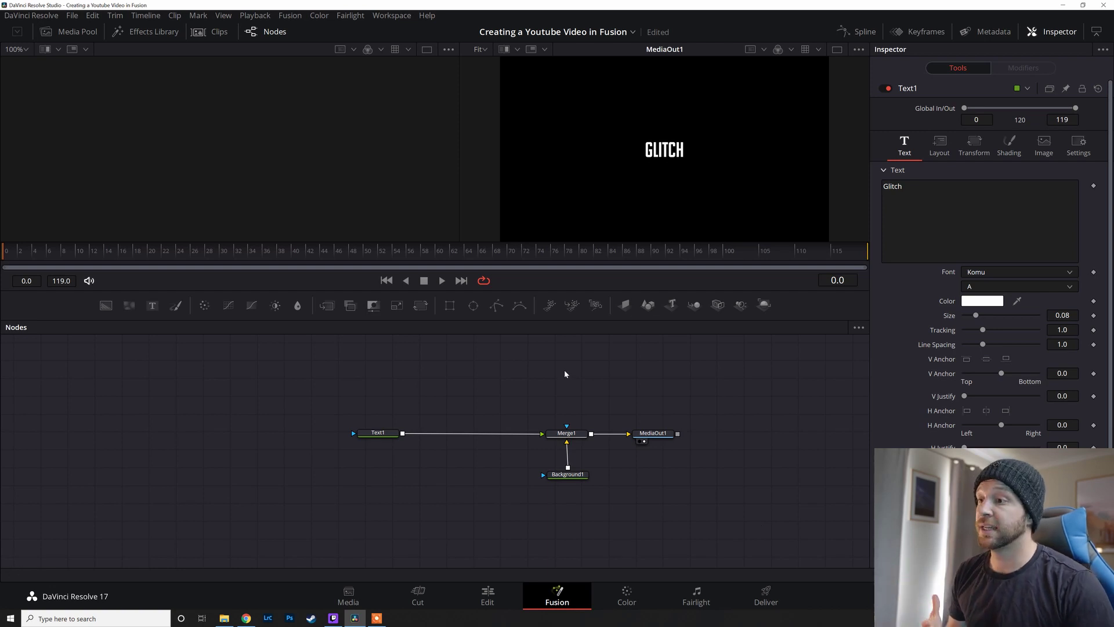
{"action": "left_click_drag", "start_coordinate": [383, 433], "coordinate": [416, 435]}
{"action": "left_click", "coordinate": [568, 474]}
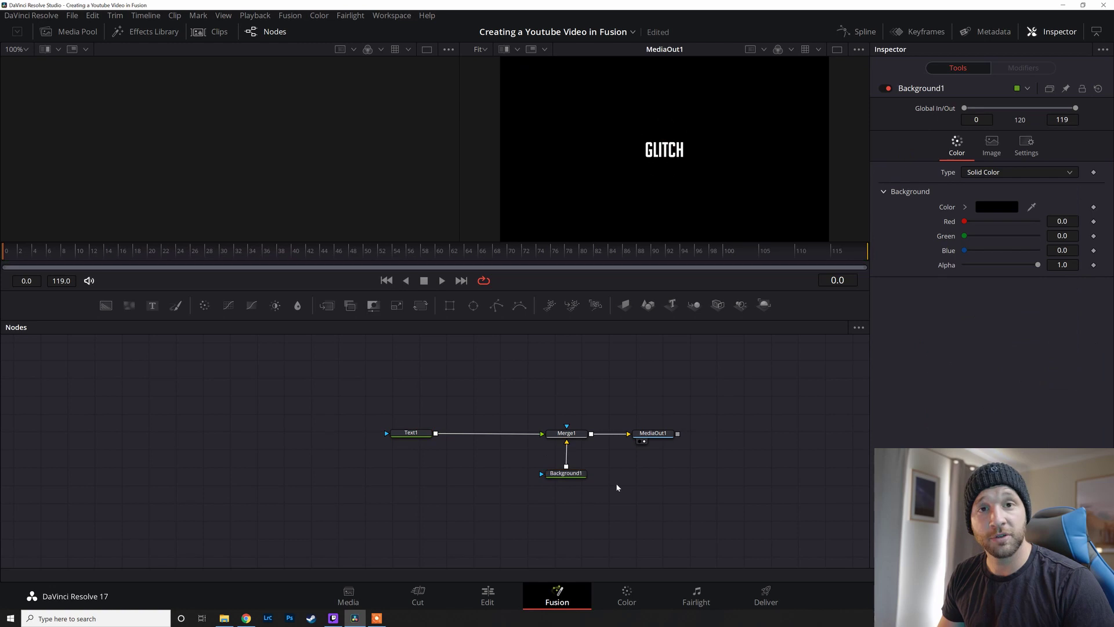
{"action": "left_click", "coordinate": [416, 435]}
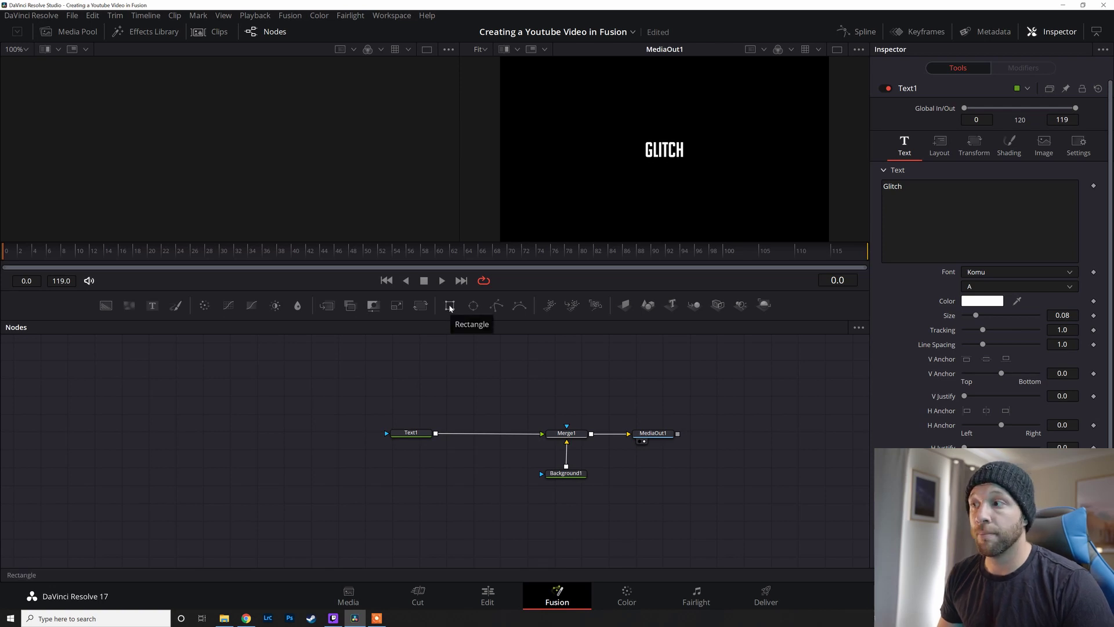
Add a Rectangle mask to the Text1 node.
{"action": "left_click", "coordinate": [413, 434]}
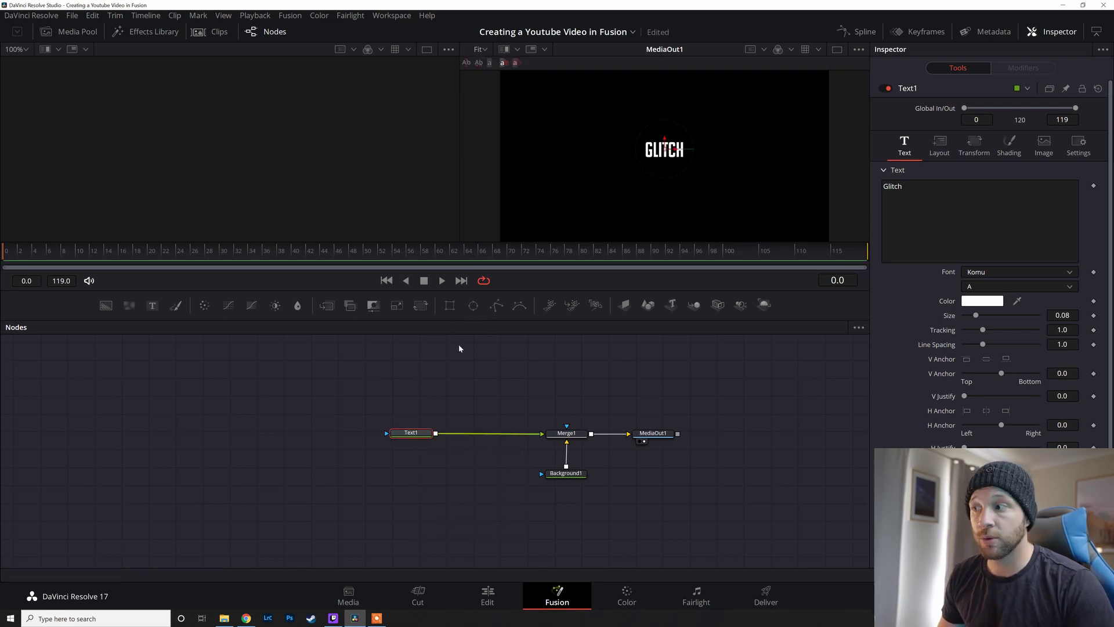
{"action": "left_click", "coordinate": [449, 306]}
{"action": "left_click_drag", "start_coordinate": [424, 422], "coordinate": [423, 410]}
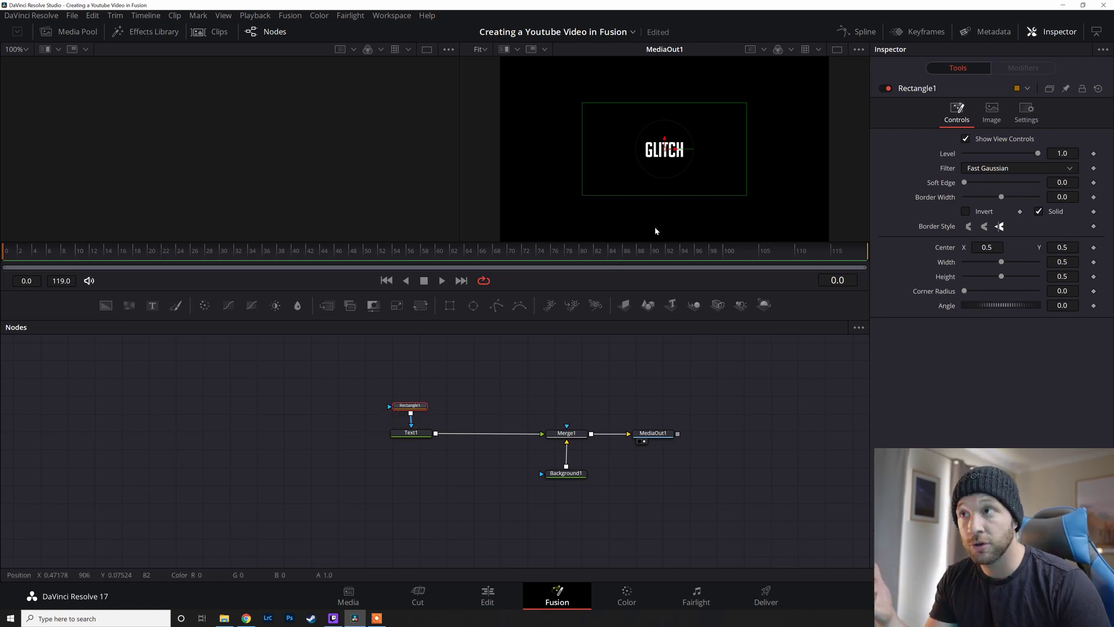
Reshape the mask into a strip about 0.06 wide and 0.42 high, rotated about 32.5°, over the start of the word.
{"action": "left_click_drag", "start_coordinate": [665, 150], "coordinate": [664, 151]}
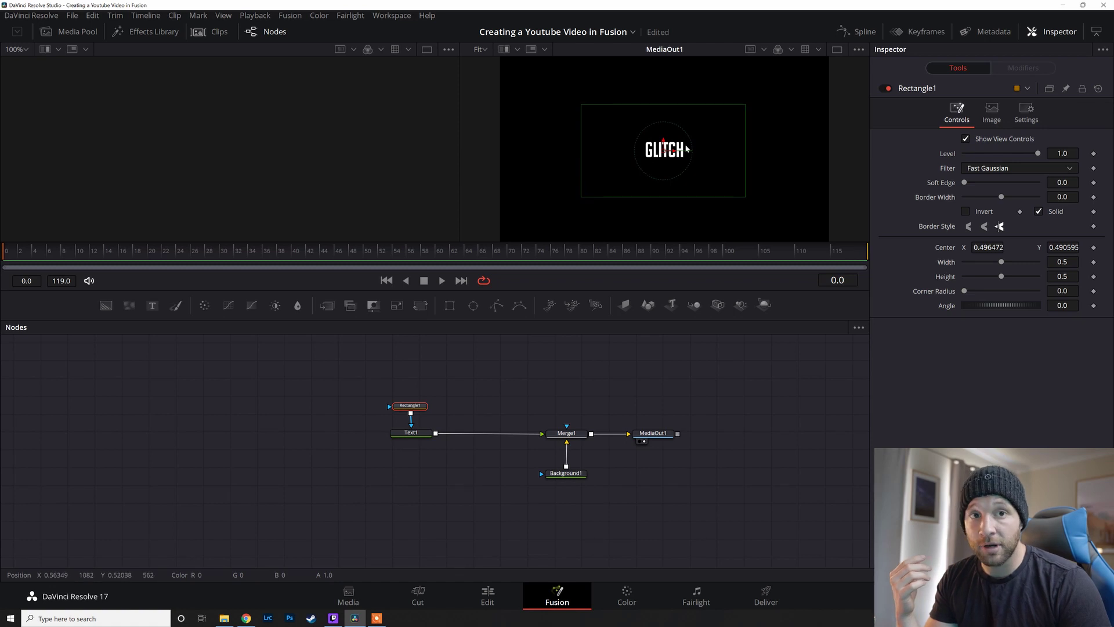
{"action": "mouse_move", "coordinate": [665, 149]}
{"action": "left_mouse_down"}
{"action": "mouse_move", "coordinate": [599, 149]}
{"action": "mouse_move", "coordinate": [574, 166]}
{"action": "mouse_move", "coordinate": [656, 155]}
{"action": "left_mouse_up"}
{"action": "left_click_drag", "start_coordinate": [738, 201], "coordinate": [666, 190]}
{"action": "mouse_move", "coordinate": [657, 152]}
{"action": "left_mouse_down"}
{"action": "mouse_move", "coordinate": [603, 146]}
{"action": "mouse_move", "coordinate": [644, 154]}
{"action": "left_mouse_up"}
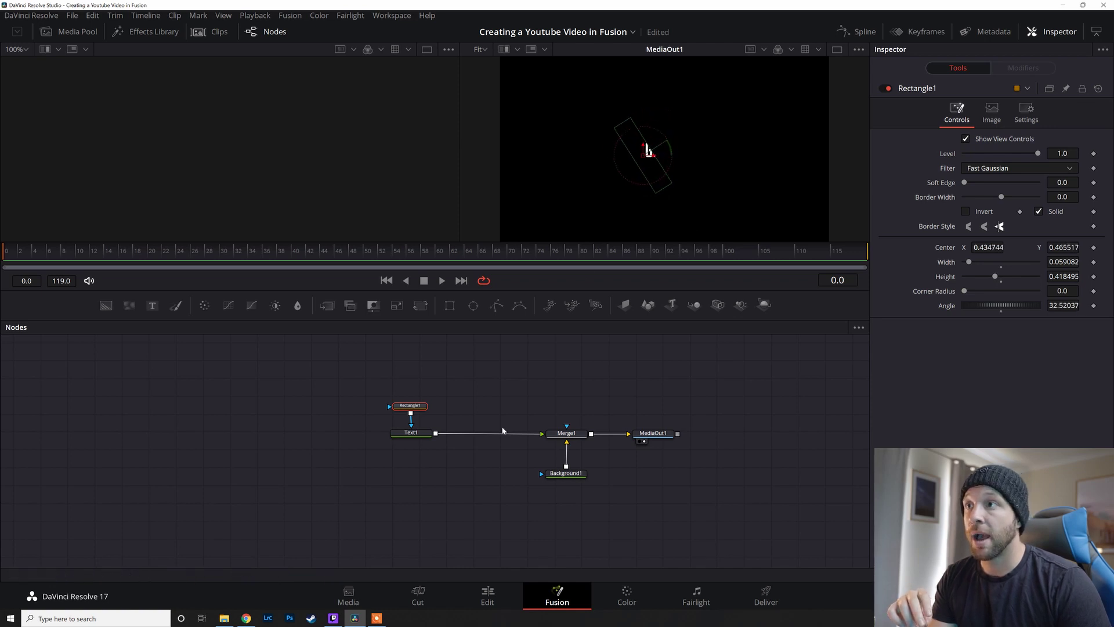
Add a second Rectangle mask between Rectangle1 and Text1, narrowed to about 0.1 wide, over the letters "GL".
{"action": "left_click_drag", "start_coordinate": [414, 406], "coordinate": [414, 406]}
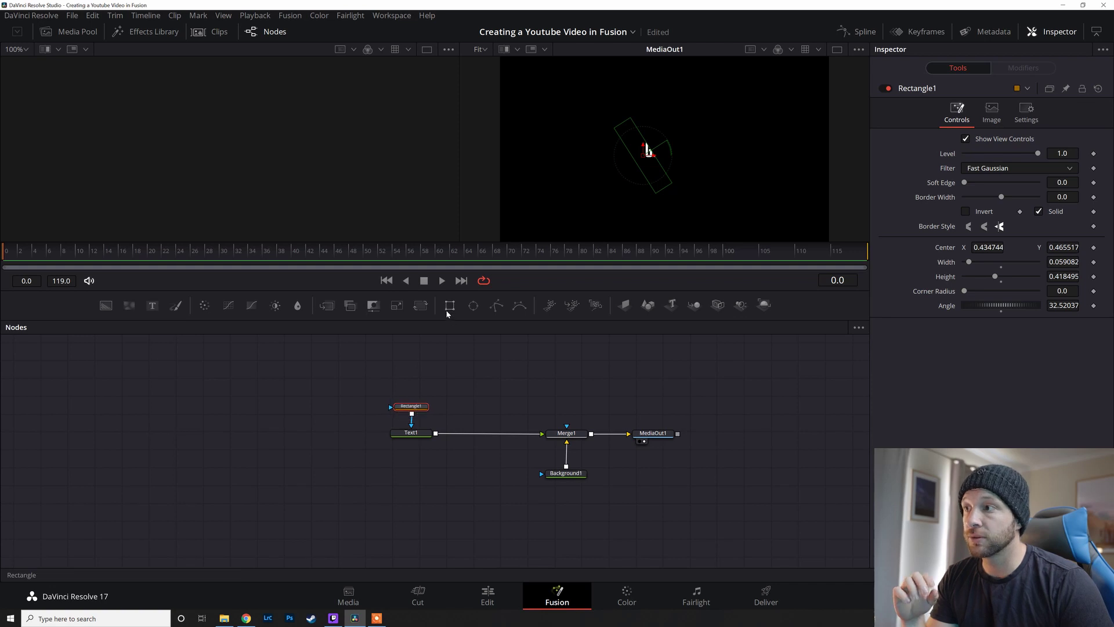
{"action": "key", "text": "ctrl+v"}
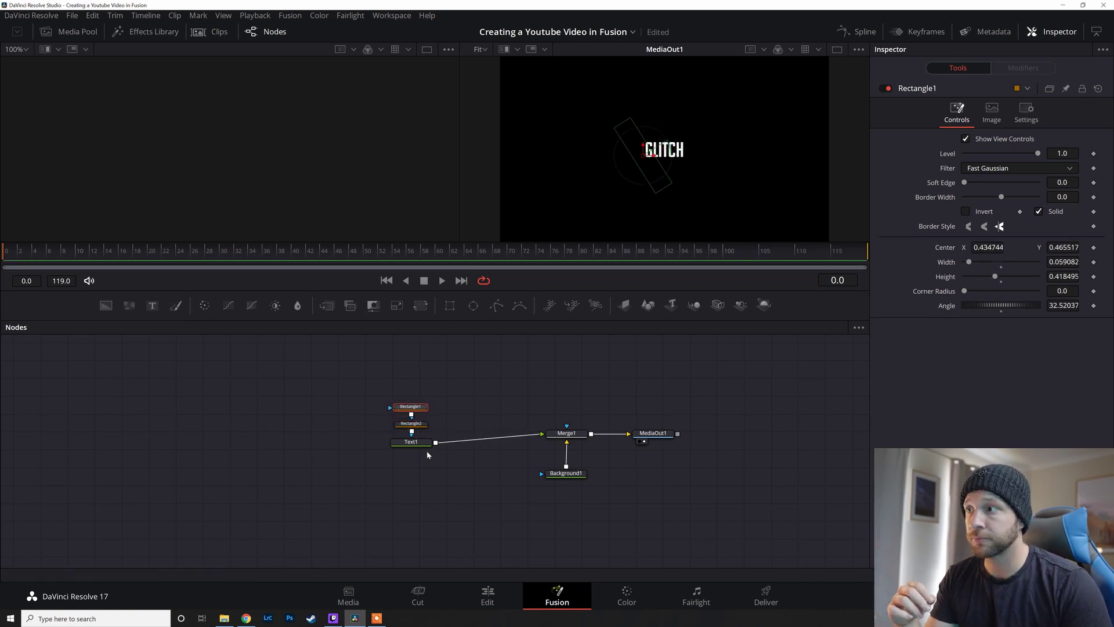
{"action": "left_click", "coordinate": [415, 423]}
{"action": "left_click_drag", "start_coordinate": [665, 152], "coordinate": [734, 197]}
{"action": "left_click_drag", "start_coordinate": [815, 211], "coordinate": [642, 135]}
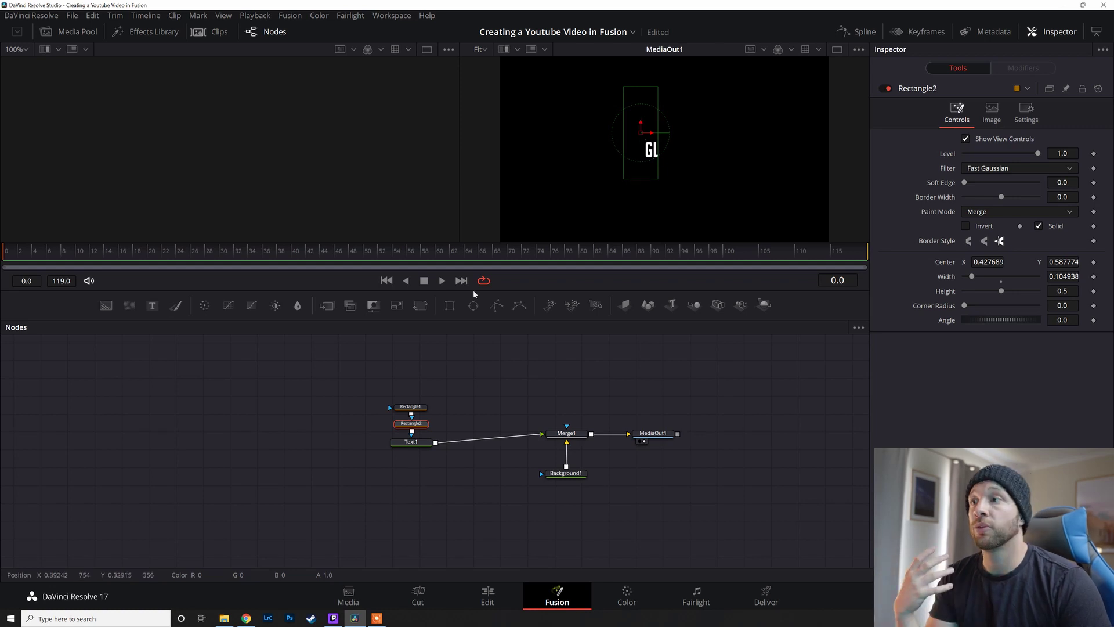
Add two more Rectangle masks below Rectangle1 in the mask chain, shaped over the middle letters of the word.
{"action": "left_click", "coordinate": [410, 406]}
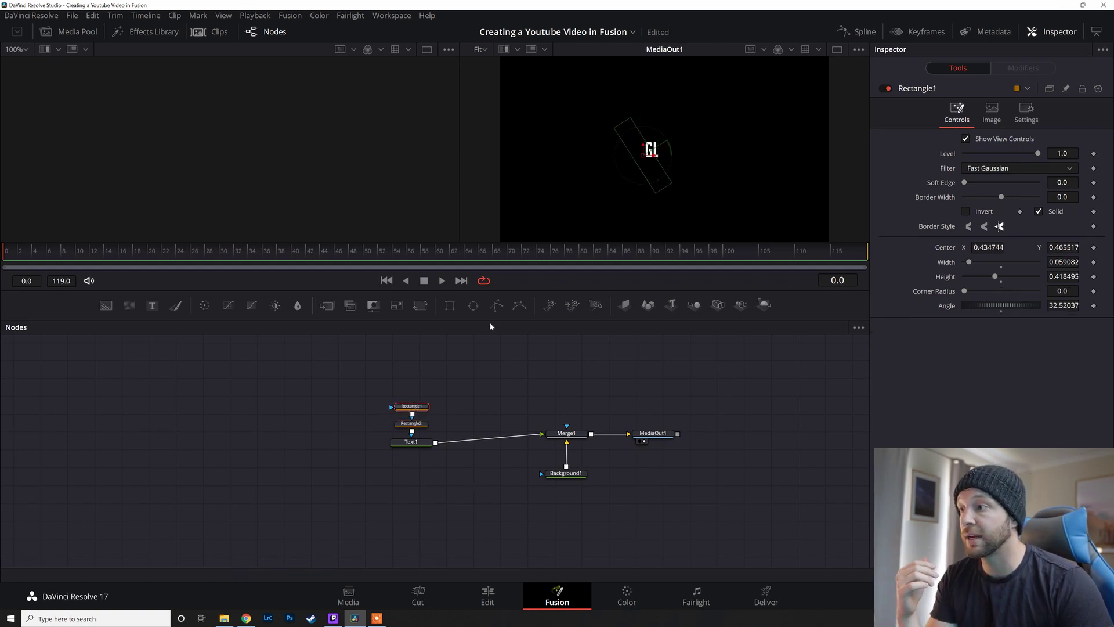
{"action": "left_click", "coordinate": [451, 311]}
{"action": "left_click_drag", "start_coordinate": [582, 145], "coordinate": [663, 149]}
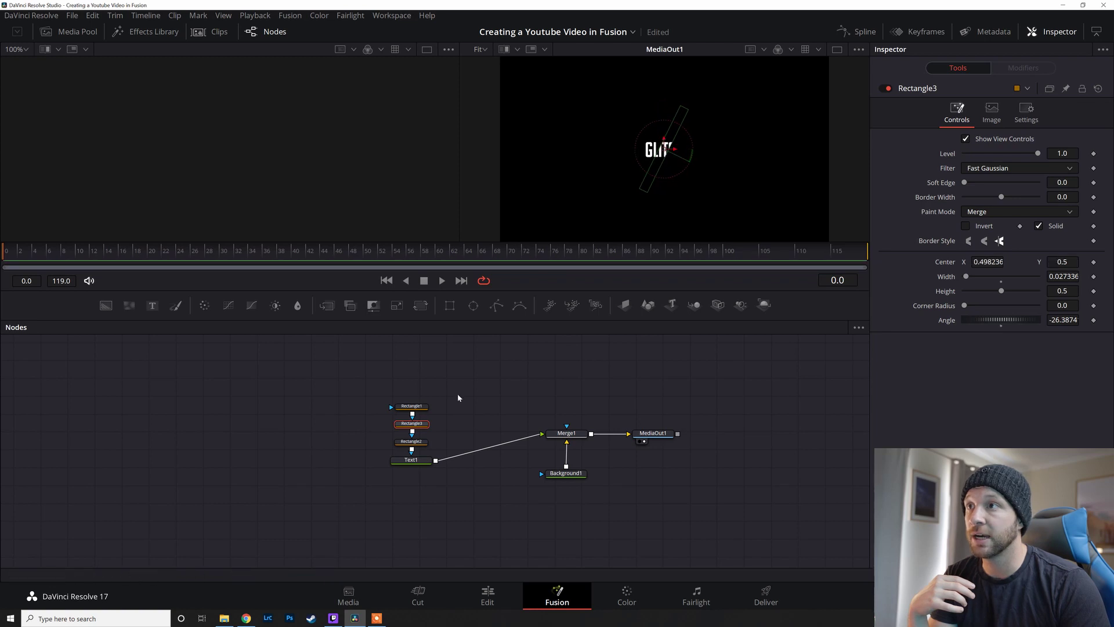
{"action": "left_click", "coordinate": [450, 304]}
{"action": "left_click_drag", "start_coordinate": [584, 156], "coordinate": [659, 155]}
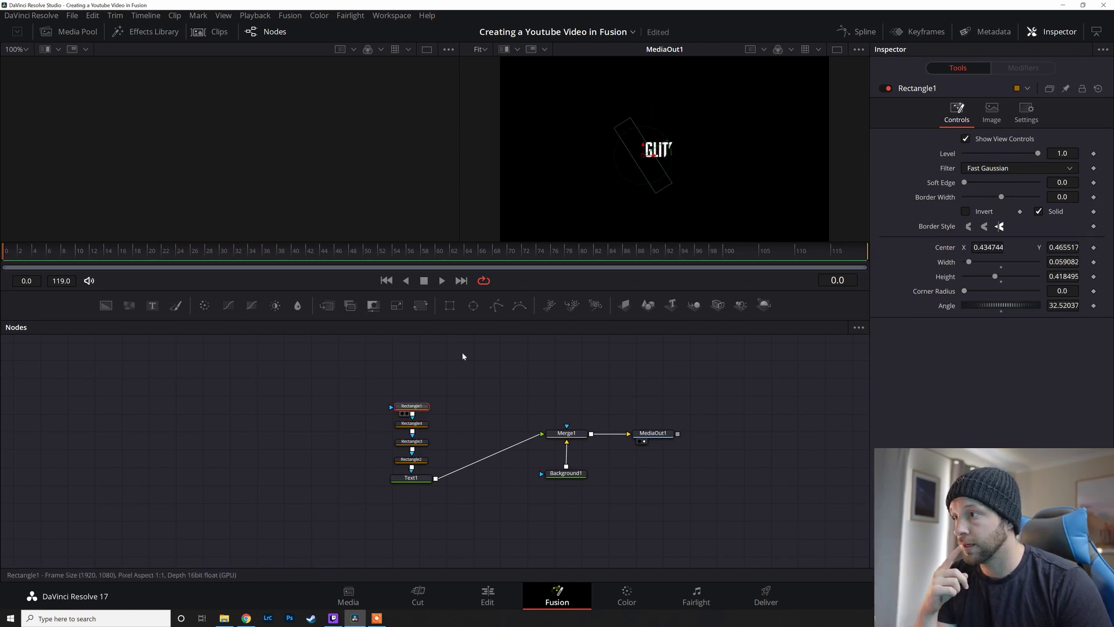
Add two more masks: a vertical strip about 0.045 wide over the "C" and one about 0.05 wide, rotated about 38°, over the "H".
{"action": "left_click", "coordinate": [449, 305]}
{"action": "left_click_drag", "start_coordinate": [584, 153], "coordinate": [672, 154]}
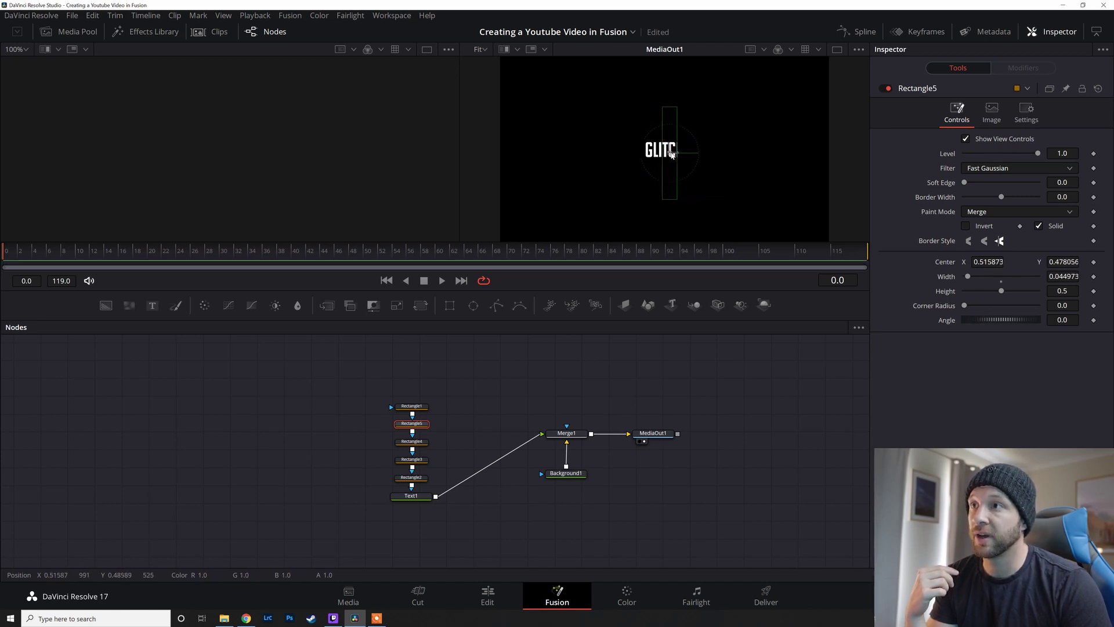
{"action": "left_click", "coordinate": [449, 305]}
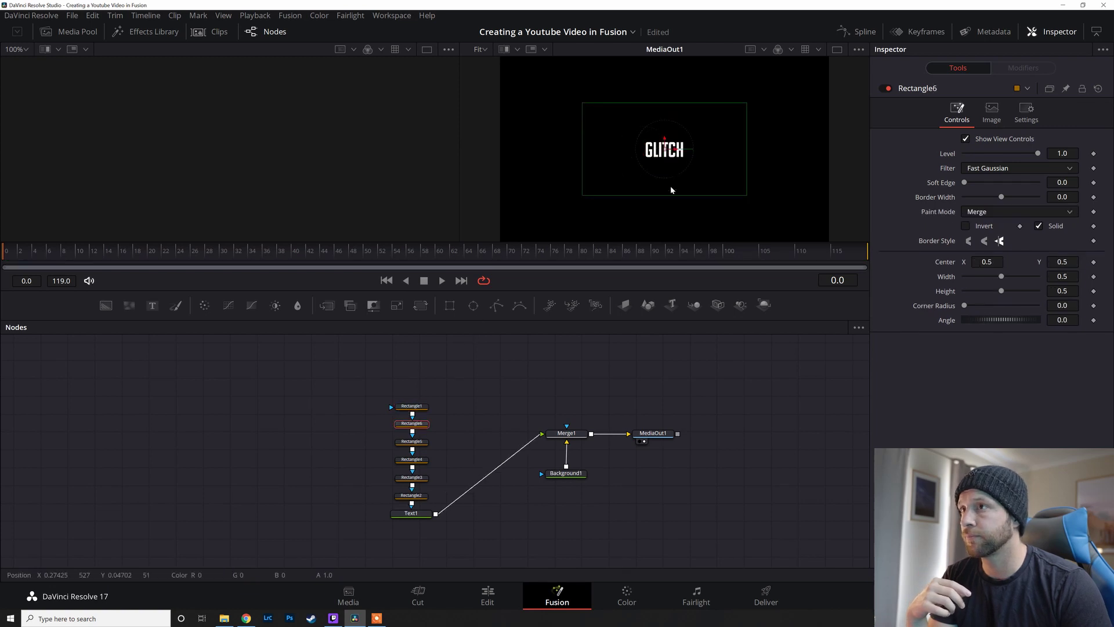
{"action": "left_click_drag", "start_coordinate": [582, 158], "coordinate": [695, 152]}
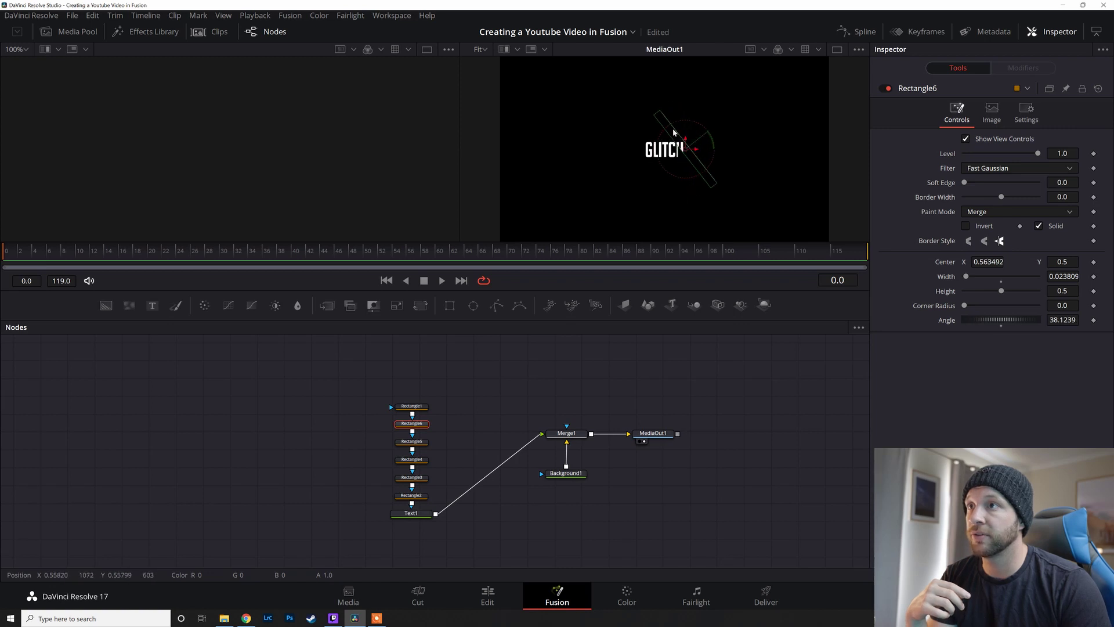
{"action": "left_click_drag", "start_coordinate": [676, 132], "coordinate": [686, 146]}
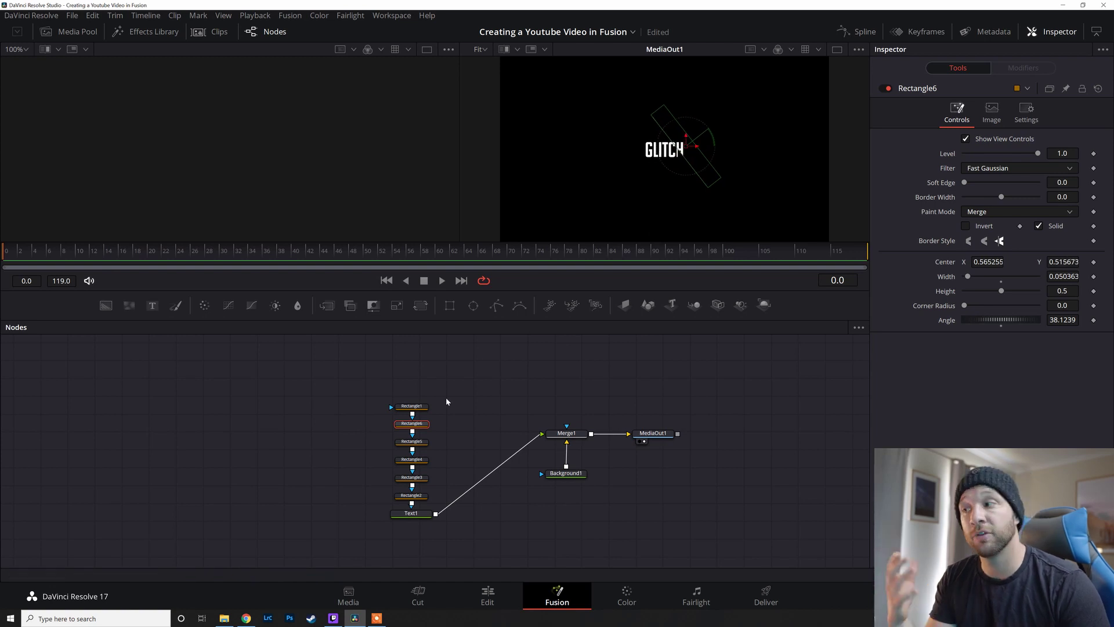
Add another Rectangle mask about 0.09 wide and 0.15 high over the lower part of the word's last letter.
{"action": "left_click", "coordinate": [450, 306]}
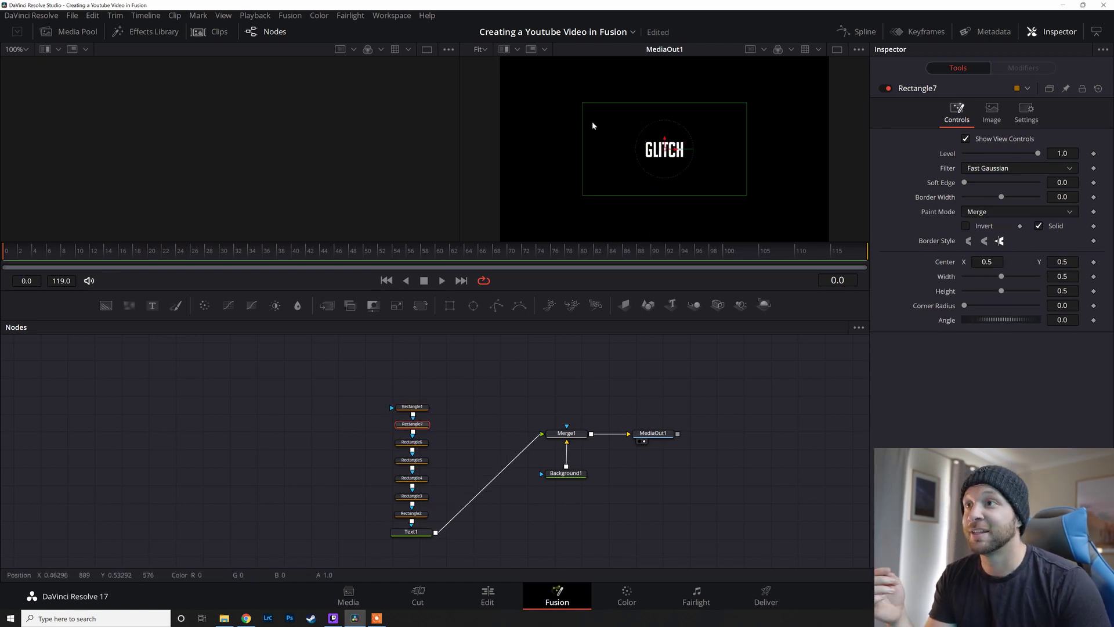
{"action": "left_click_drag", "start_coordinate": [581, 138], "coordinate": [650, 139]}
{"action": "left_click_drag", "start_coordinate": [681, 196], "coordinate": [683, 137]}
{"action": "scroll", "coordinate": [694, 225], "scroll_direction": "down", "scroll_amount": 1}
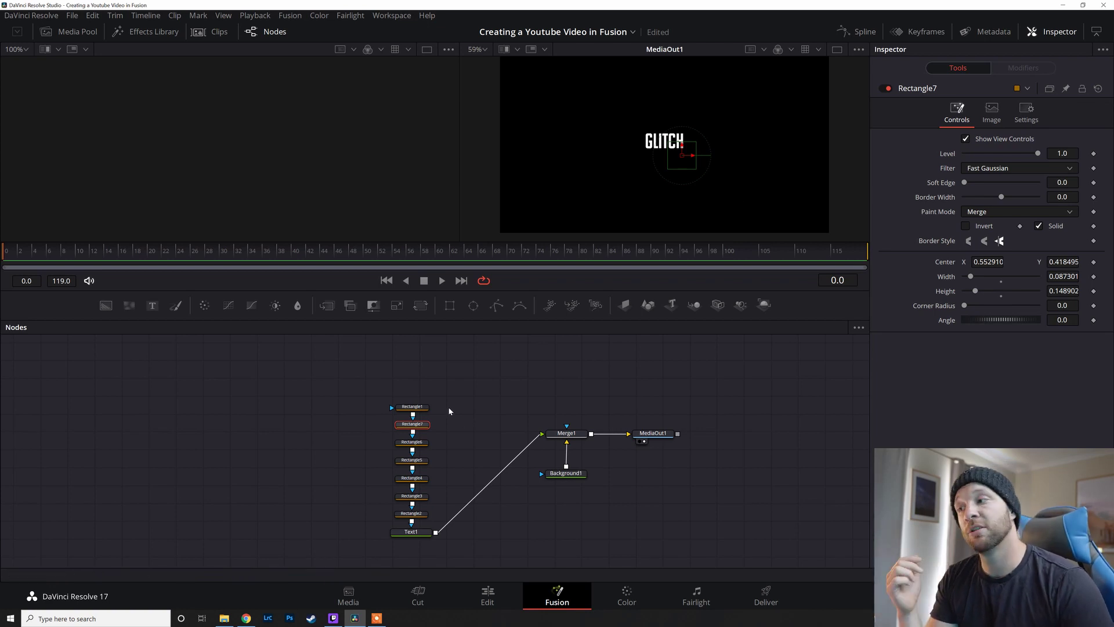
Rearrange the node graph so Text1 lines up with Merge1 and the rectangle mask chain stands to the left of Text1.
{"action": "left_click_drag", "start_coordinate": [422, 378], "coordinate": [410, 517]}
{"action": "left_click_drag", "start_coordinate": [411, 513], "coordinate": [424, 432]}
{"action": "left_click_drag", "start_coordinate": [318, 355], "coordinate": [343, 441]}
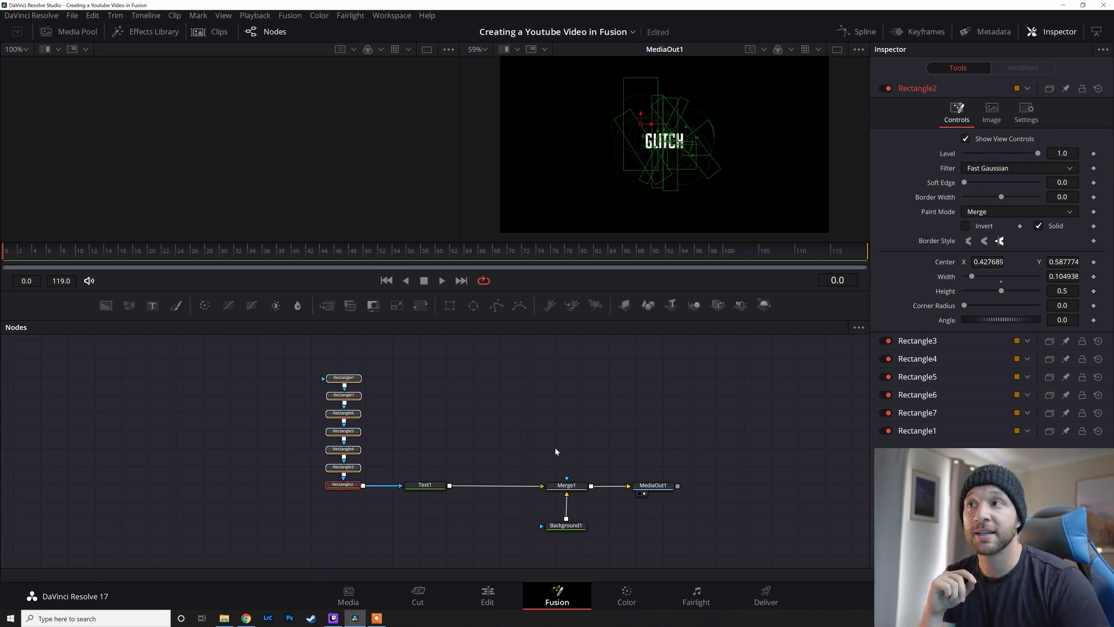
{"action": "left_click", "coordinate": [447, 410]}
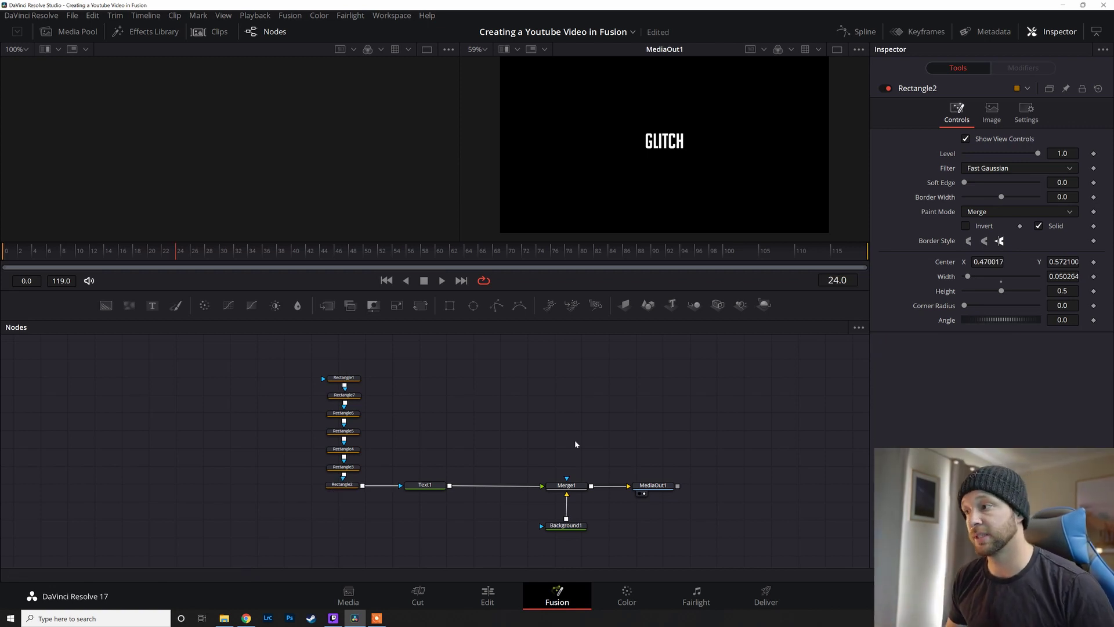
Keyframe Rectangle2's Level at 1.0 on frame 24 and 0.0 on frame 25.
{"action": "left_click", "coordinate": [341, 485]}
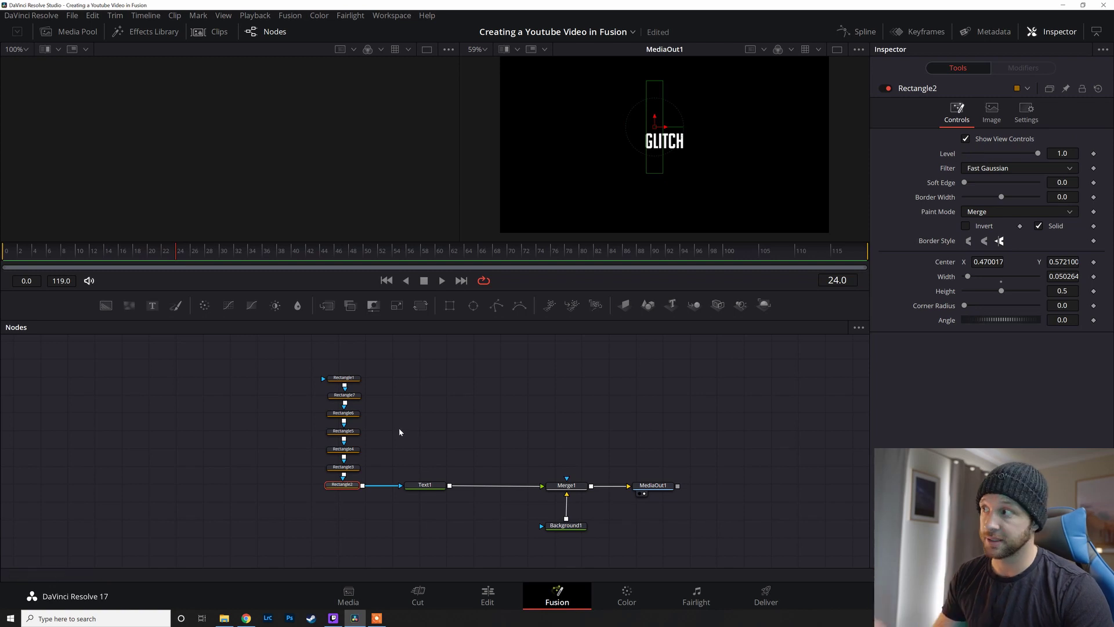
{"action": "left_click", "coordinate": [1093, 153]}
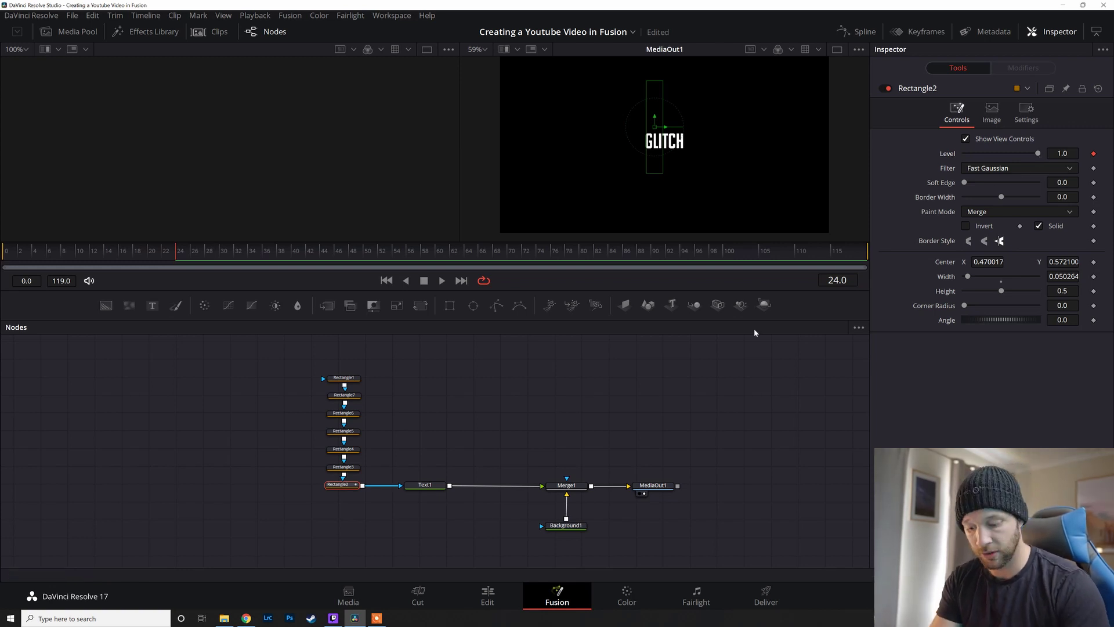
{"action": "key", "text": "Right"}
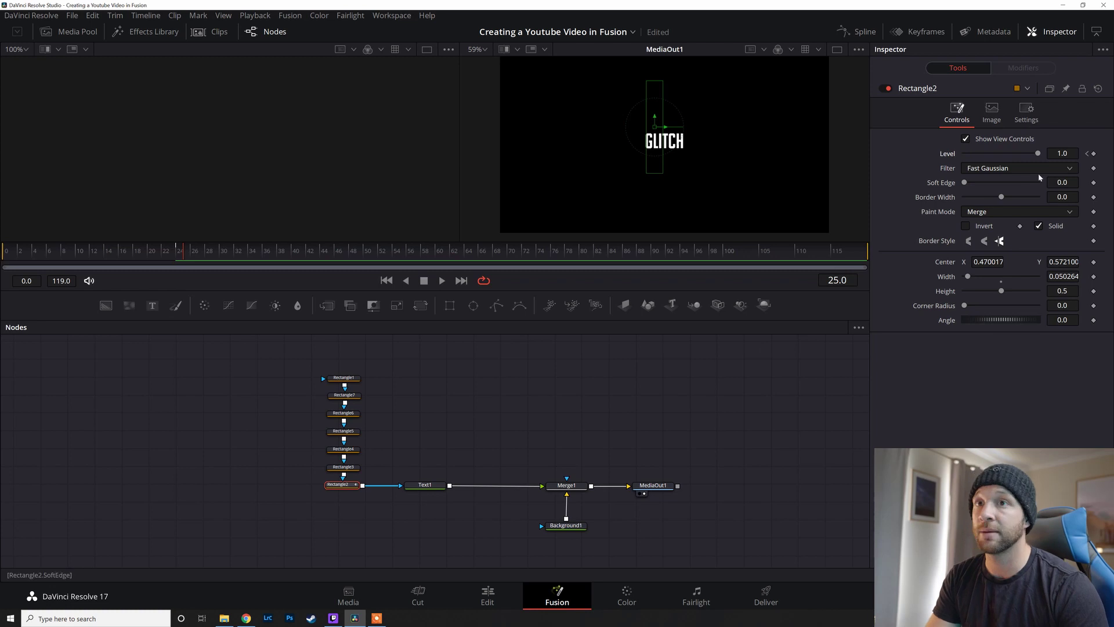
{"action": "left_click_drag", "start_coordinate": [1038, 153], "coordinate": [964, 153]}
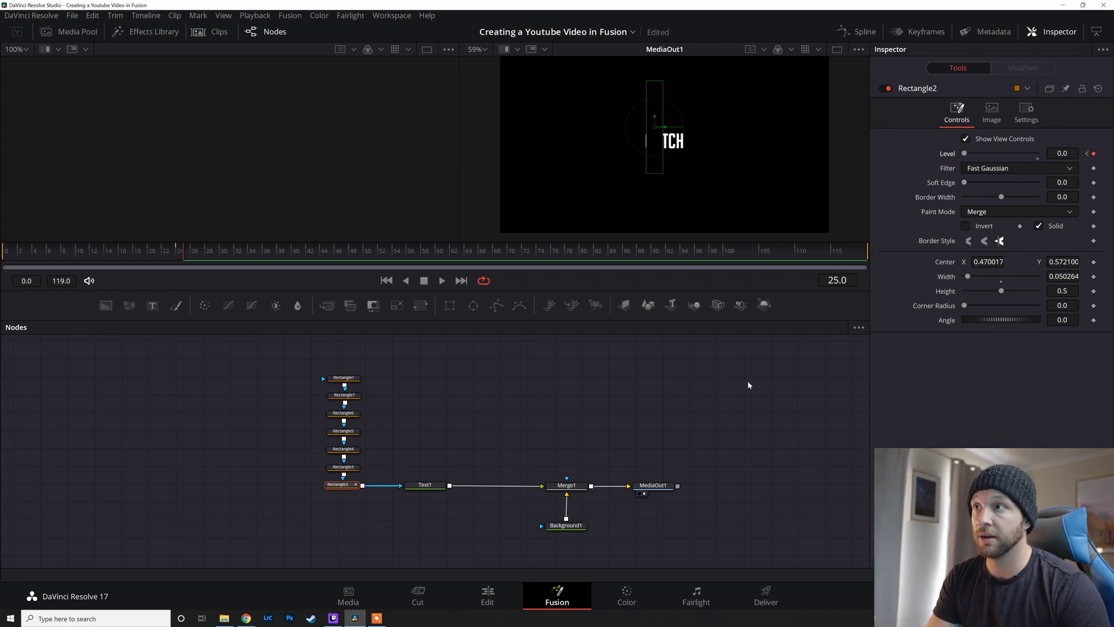
Continue keyframing Rectangle2's Level alternately at 1.0 and 0.0 at short, uneven intervals, ending with 1.0 on frame 37.
{"action": "left_click_drag", "start_coordinate": [964, 153], "coordinate": [1041, 156]}
{"action": "key", "text": "Right"}
{"action": "key", "text": "Right"}
{"action": "key", "text": "Right"}
{"action": "key", "text": "Right"}
{"action": "key", "text": "Right"}
{"action": "key", "text": "Right"}
{"action": "key", "text": "Right"}
{"action": "key", "text": "Right"}
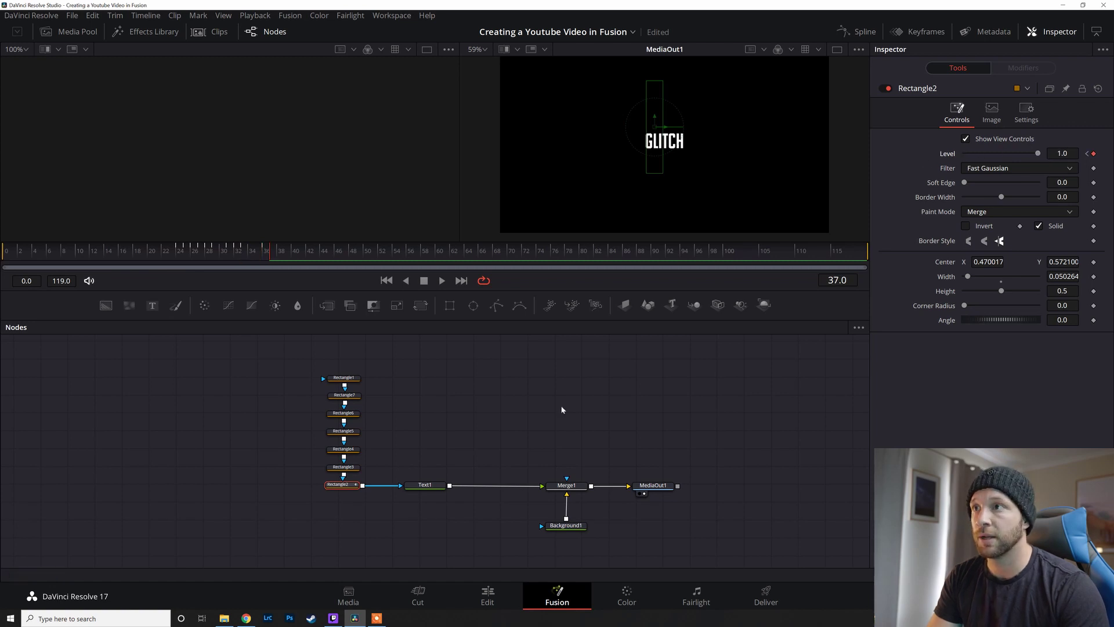
Show Rectangle2's Level curve in the Spline editor, fit it to the view and smooth all its keyframes.
{"action": "left_click", "coordinate": [848, 26]}
{"action": "left_click", "coordinate": [482, 373]}
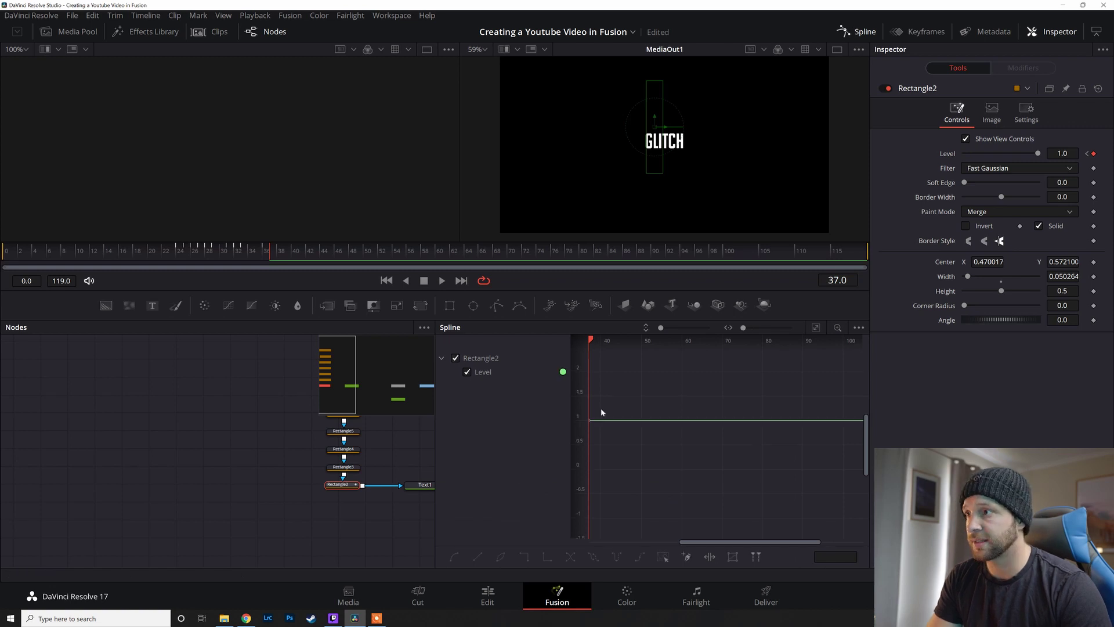
{"action": "left_click", "coordinate": [815, 327]}
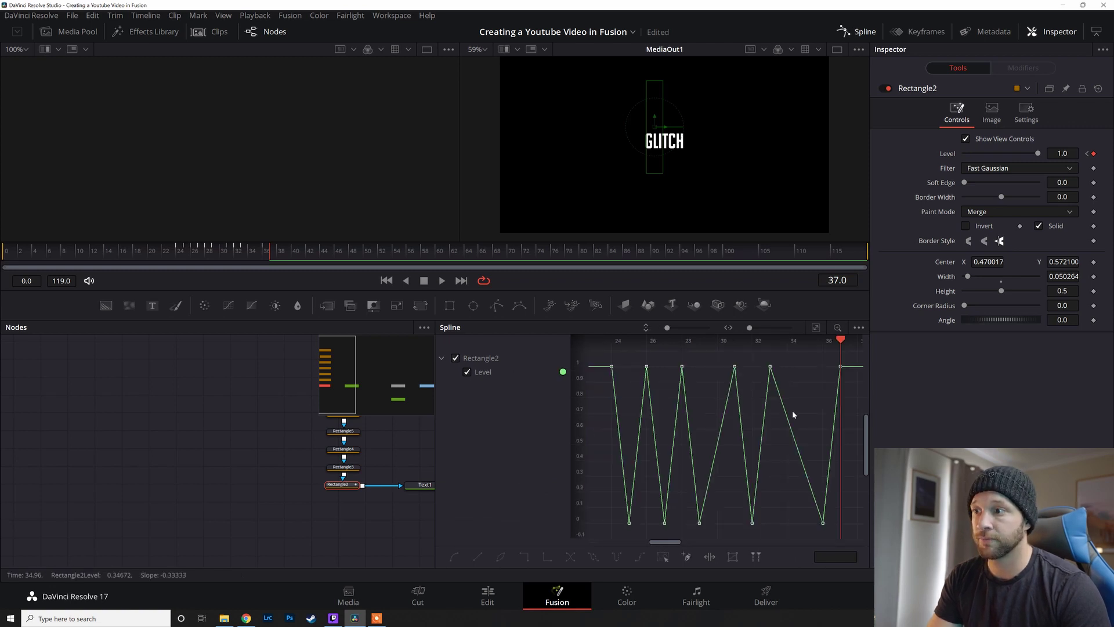
{"action": "left_click_drag", "start_coordinate": [597, 352], "coordinate": [848, 529]}
{"action": "key", "text": "s"}
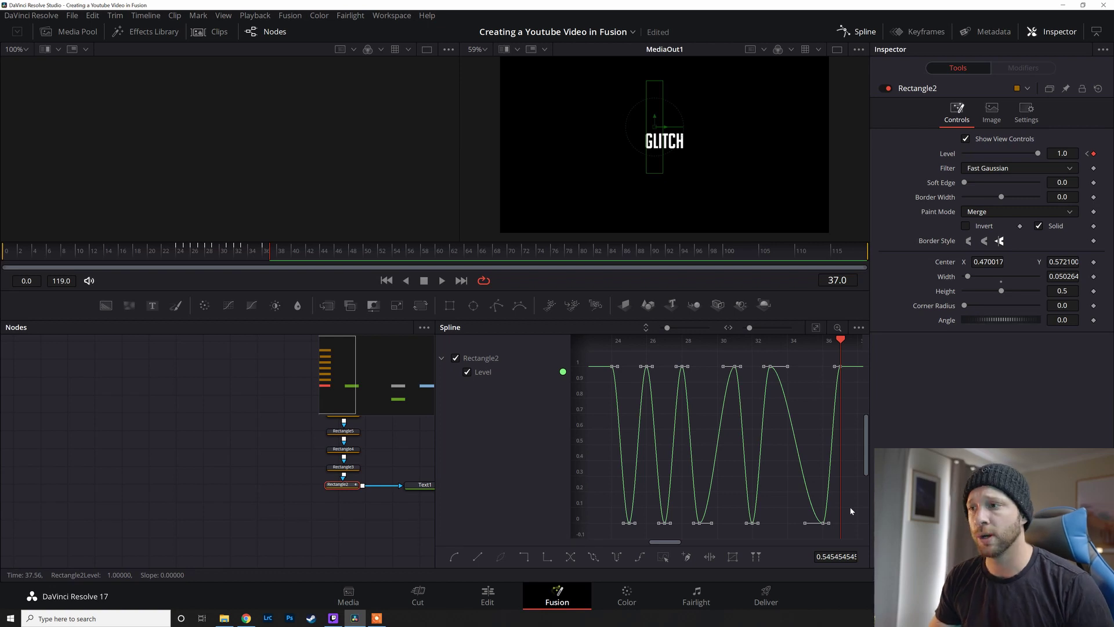
{"action": "left_click", "coordinate": [848, 511]}
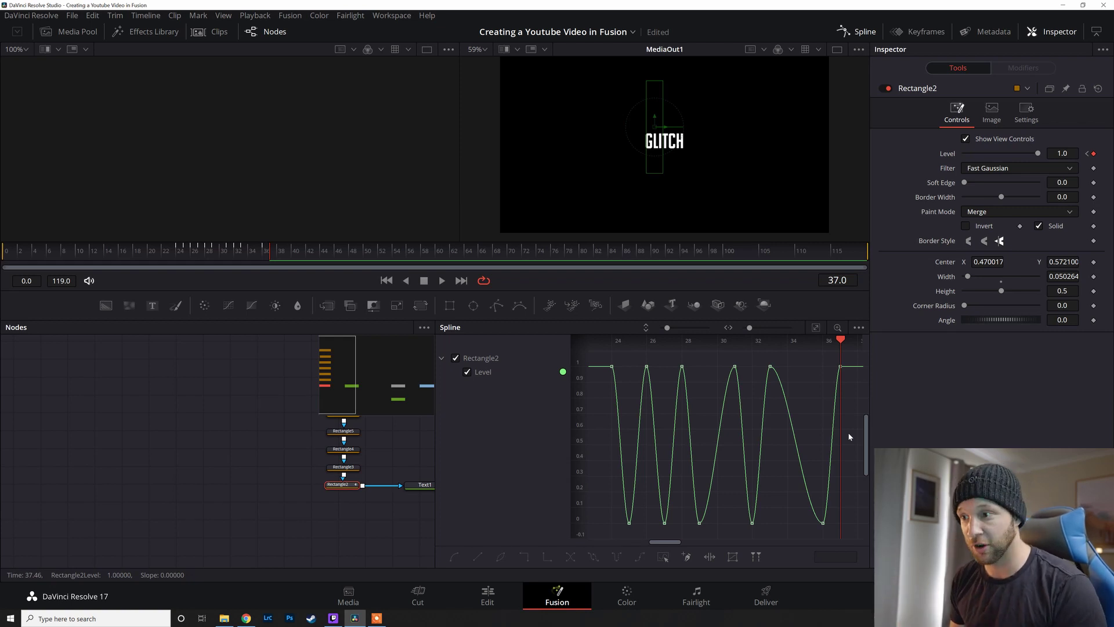
Copy all the keyframe points of Rectangle2's Level curve.
{"action": "left_click_drag", "start_coordinate": [851, 357], "coordinate": [621, 540]}
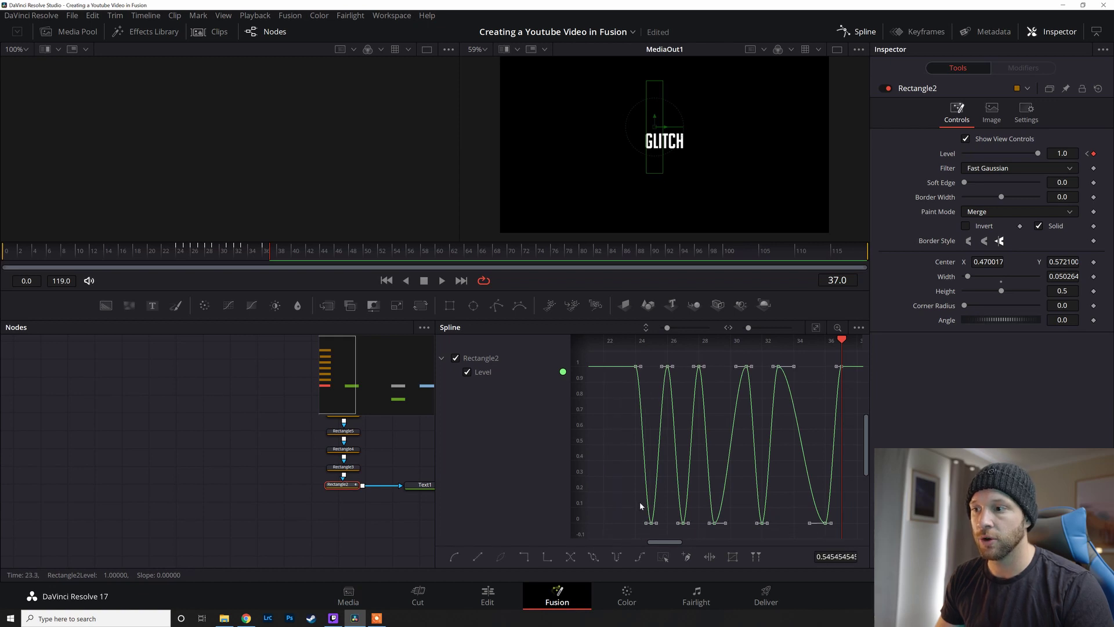
{"action": "right_click", "coordinate": [768, 409]}
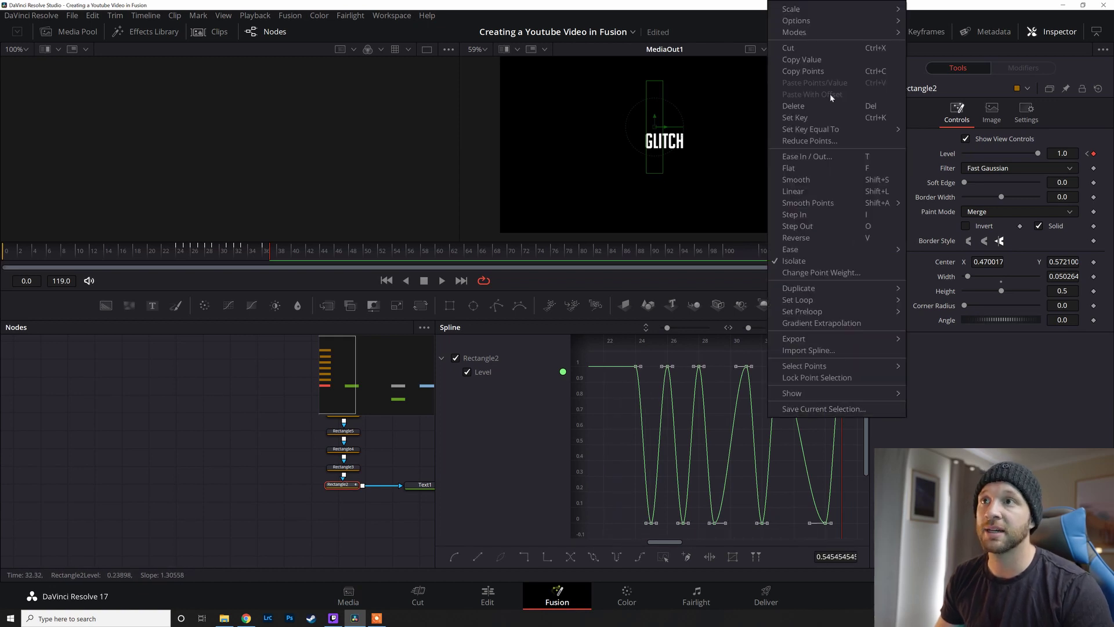
{"action": "left_click", "coordinate": [840, 72]}
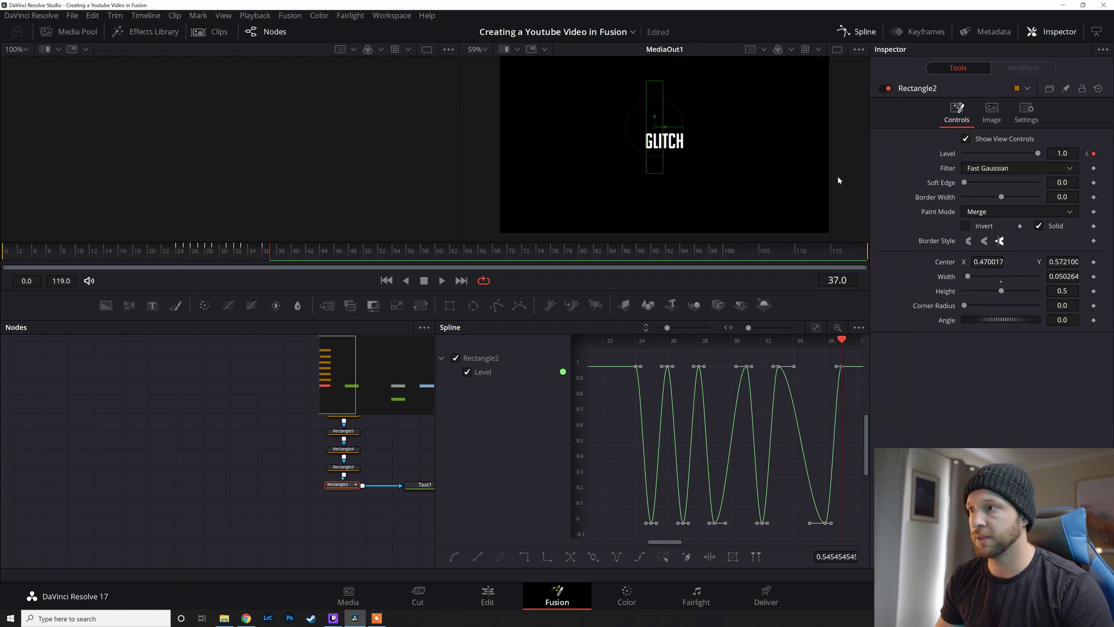
Animate Rectangle3's Level by pasting the copied keyframes at frame 23, keeping Rectangle2's curve as a reference only.
{"action": "left_click", "coordinate": [348, 467]}
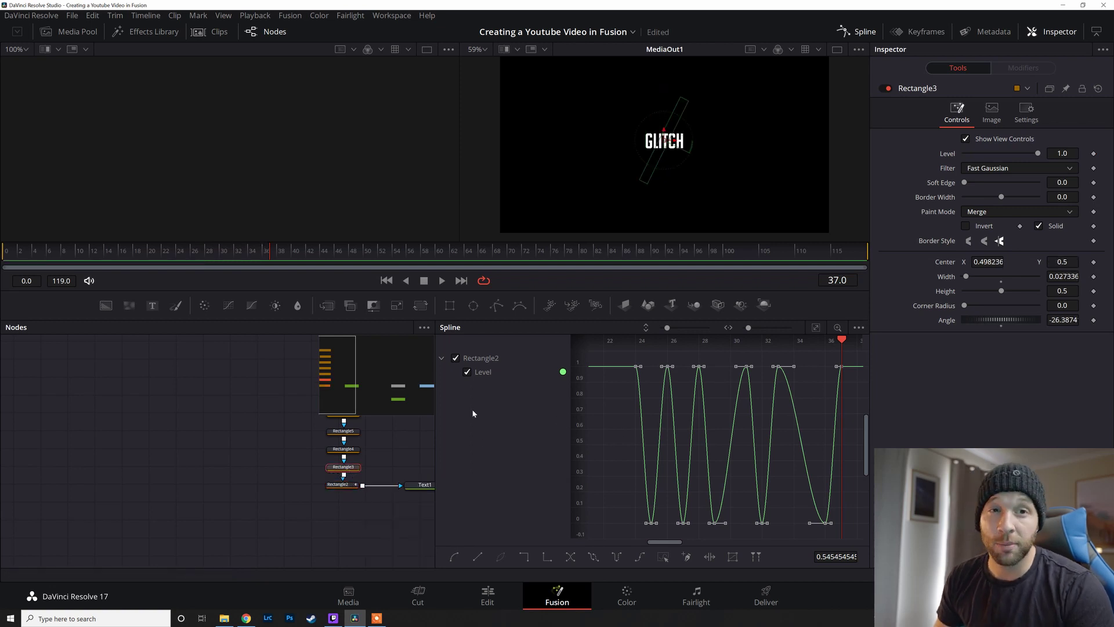
{"action": "left_click", "coordinate": [1093, 154]}
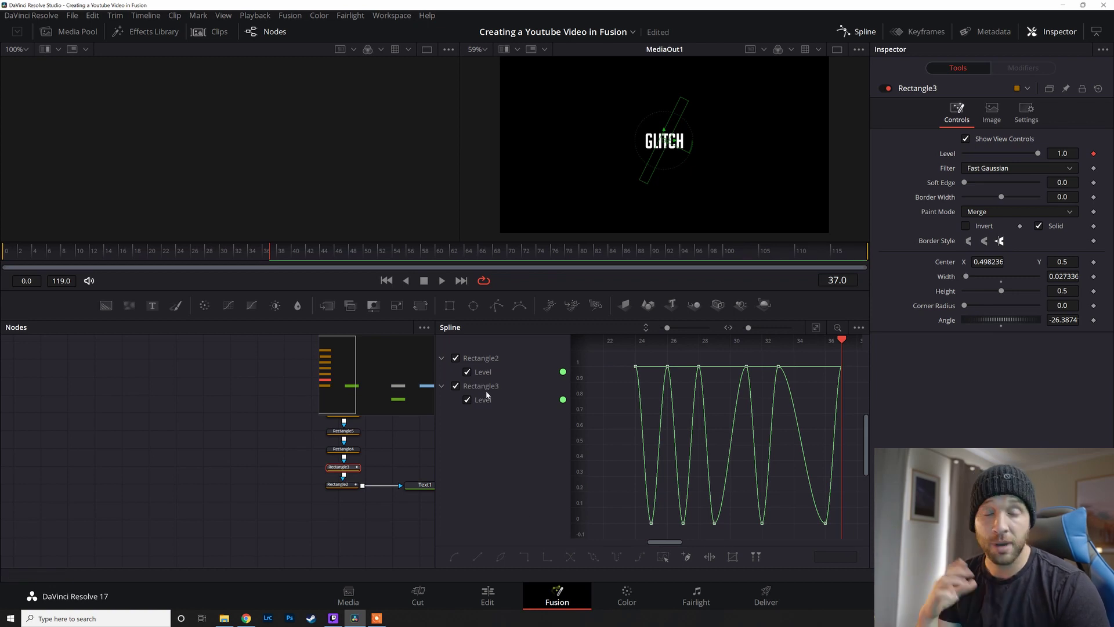
{"action": "left_click", "coordinate": [456, 359]}
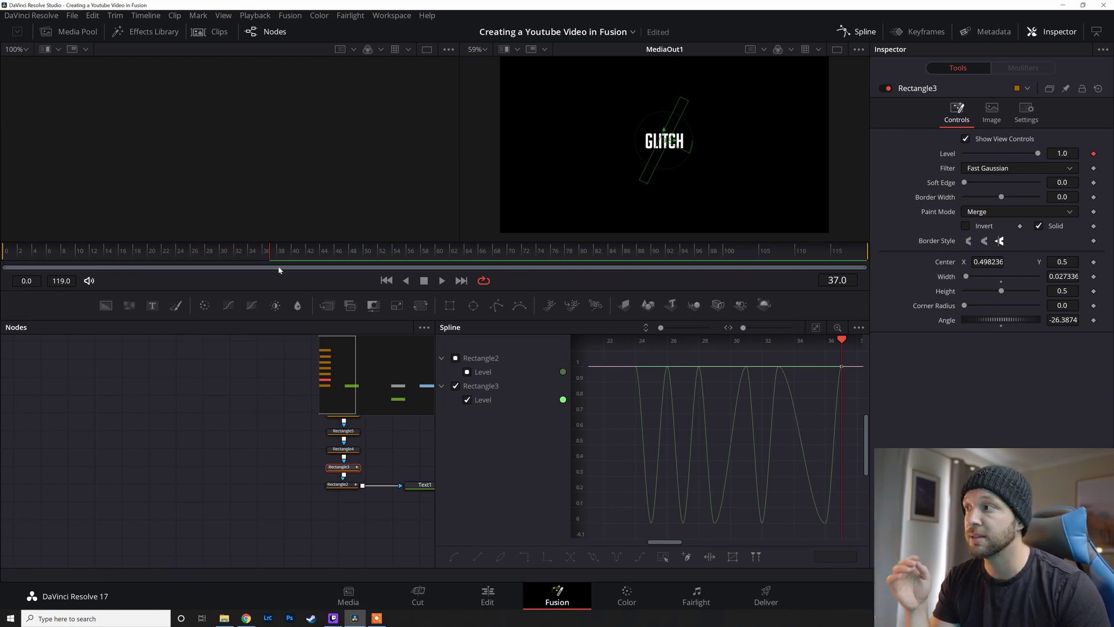
{"action": "left_click", "coordinate": [841, 342]}
{"action": "left_click_drag", "start_coordinate": [841, 344], "coordinate": [630, 350]}
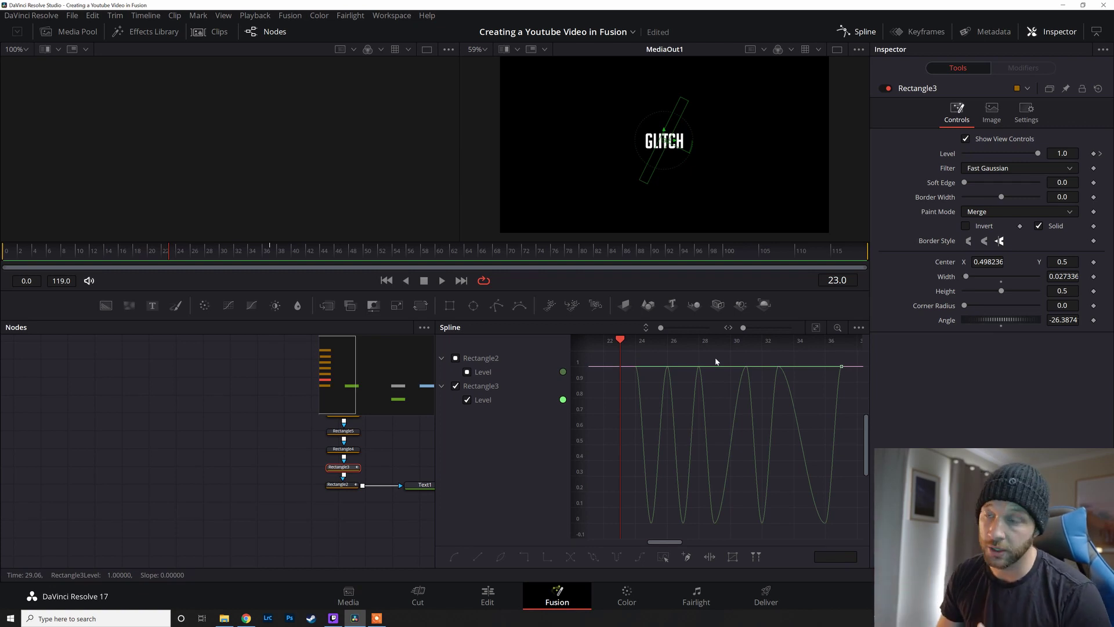
{"action": "key", "text": "ctrl+a"}
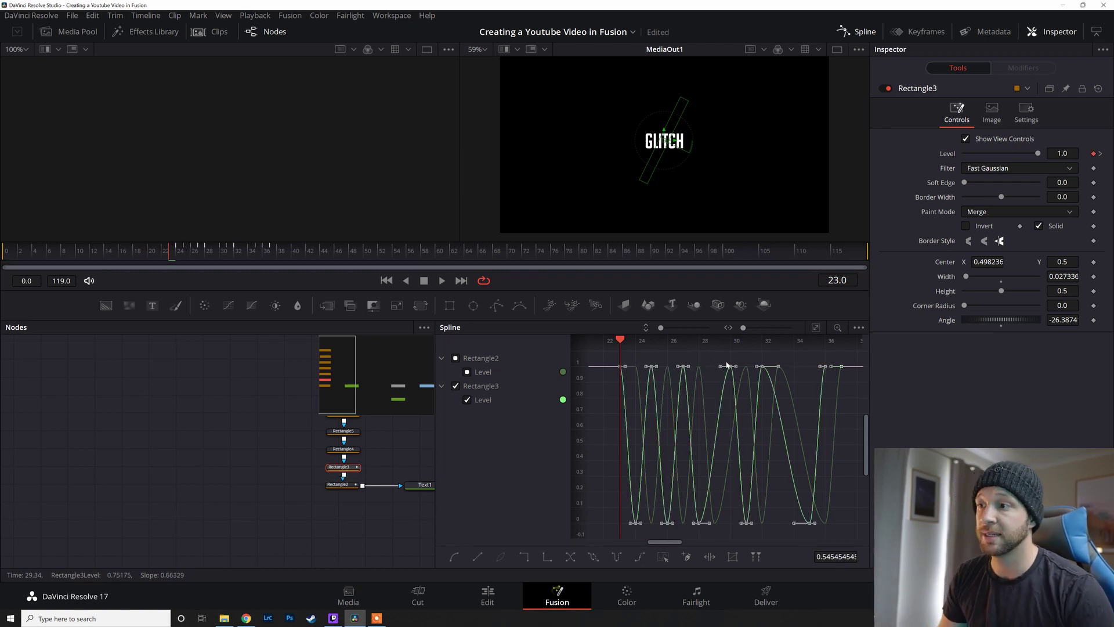
Play back the flickering text from around frame 23 to check the two animated masks.
{"action": "key", "text": "space"}
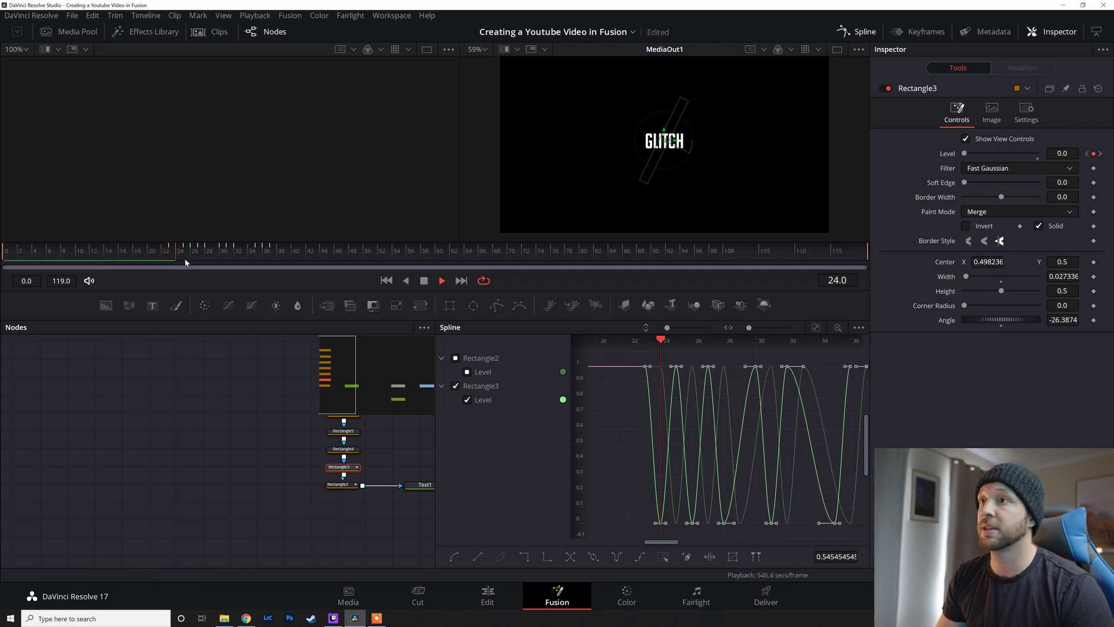
{"action": "left_click", "coordinate": [165, 259]}
{"action": "mouse_move", "coordinate": [165, 259]}
{"action": "left_mouse_down"}
{"action": "mouse_move", "coordinate": [208, 260]}
{"action": "mouse_move", "coordinate": [165, 263]}
{"action": "left_mouse_up"}
{"action": "key", "text": "space"}
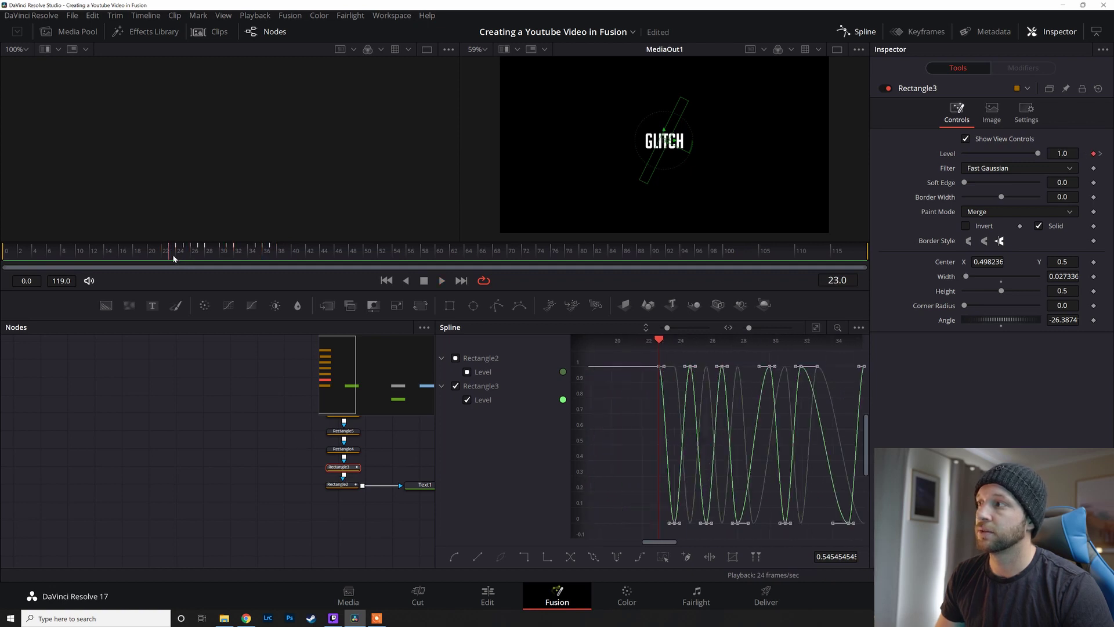
{"action": "left_click", "coordinate": [170, 256]}
Animate Rectangle4's Level by pasting the copied keyframes from about frame 27, with Rectangle3's curve hidden in the Spline editor.
{"action": "left_click", "coordinate": [352, 449]}
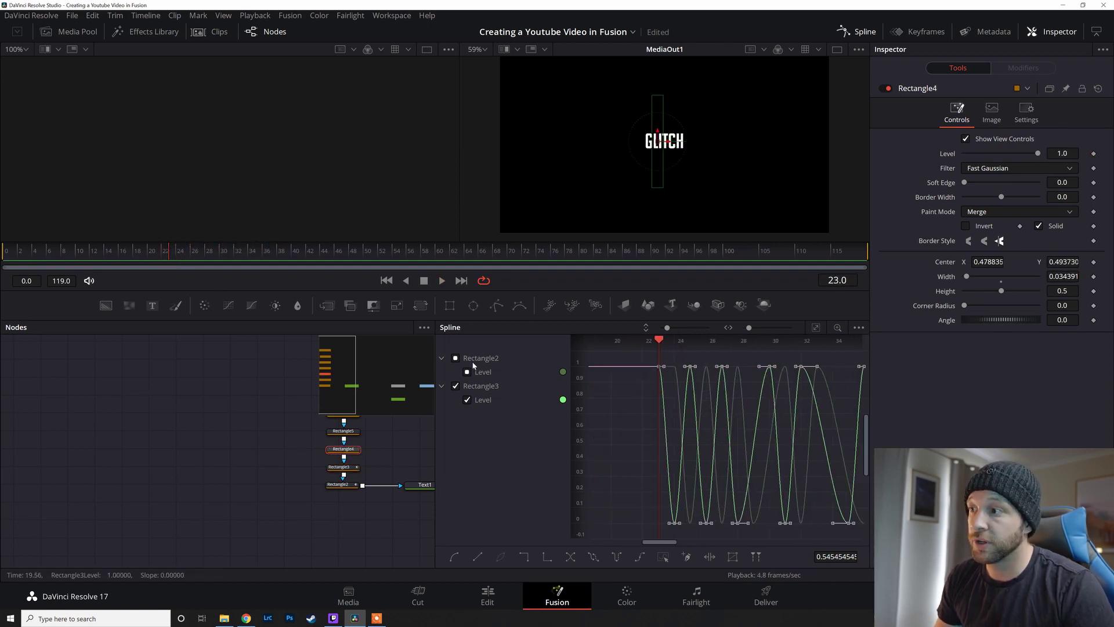
{"action": "left_click", "coordinate": [455, 386]}
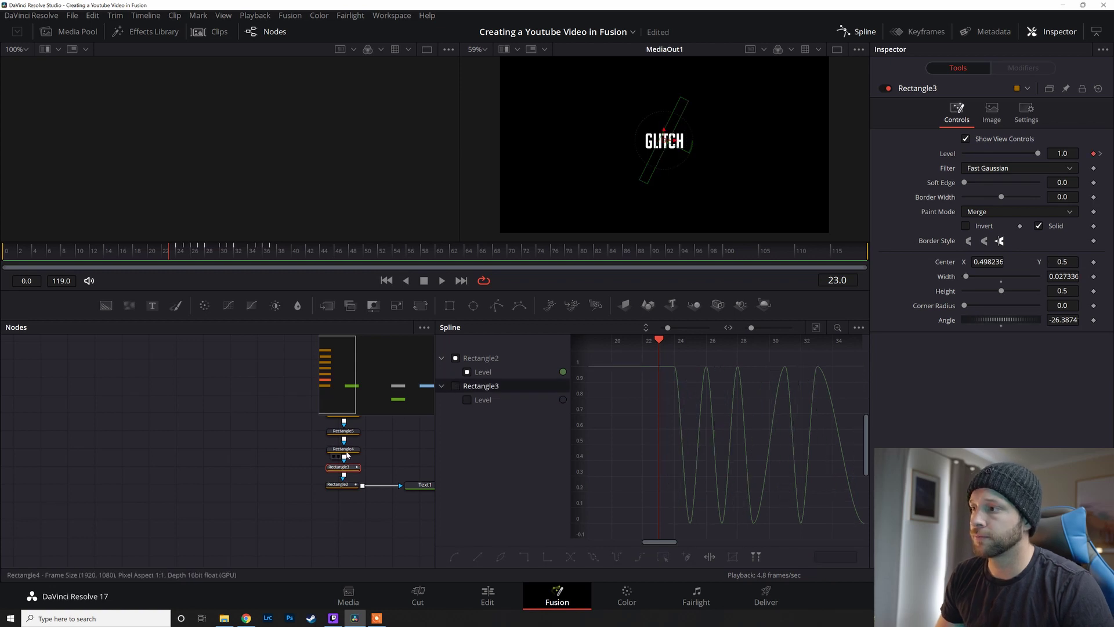
{"action": "left_click", "coordinate": [1094, 155]}
{"action": "scroll", "coordinate": [673, 412], "scroll_direction": "down", "scroll_amount": 4}
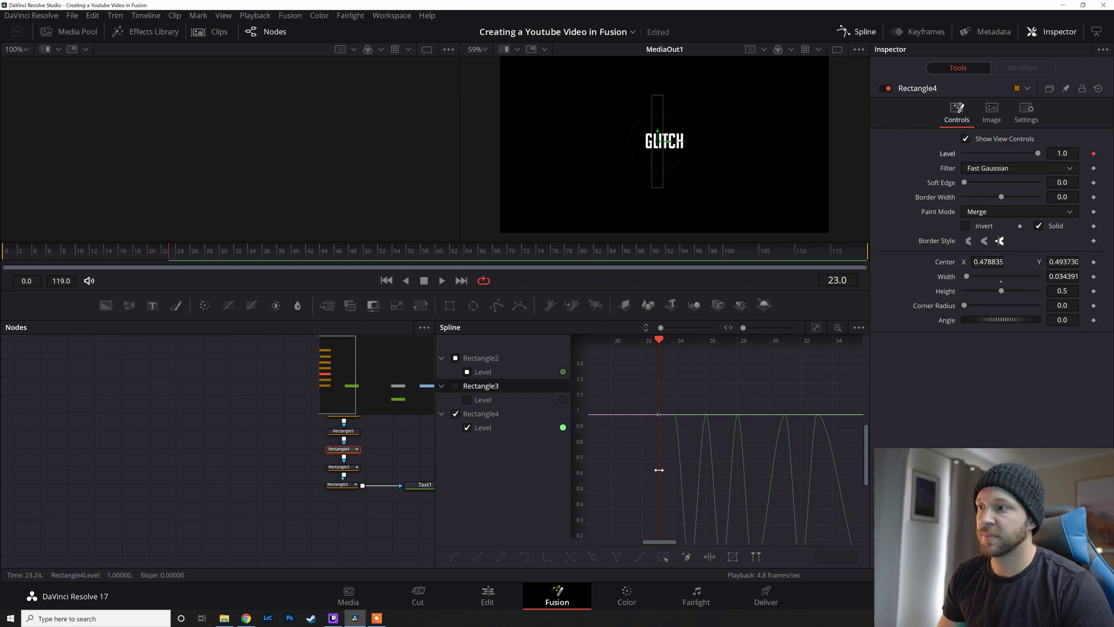
{"action": "key", "text": "Right"}
{"action": "key", "text": "Right"}
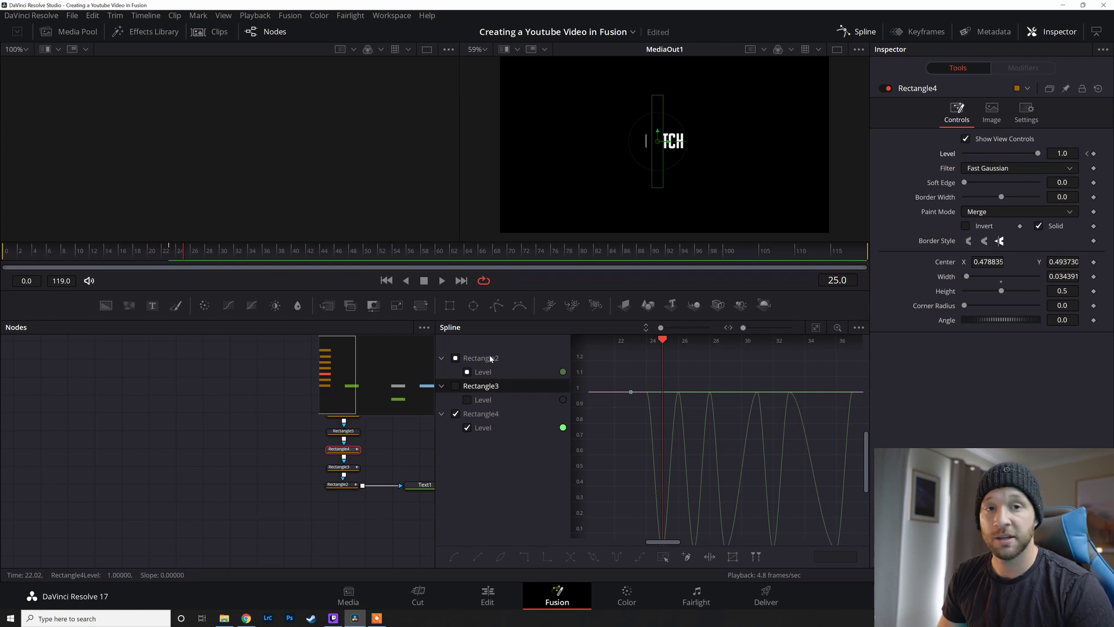
{"action": "scroll", "coordinate": [714, 441], "scroll_direction": "down", "scroll_amount": 1}
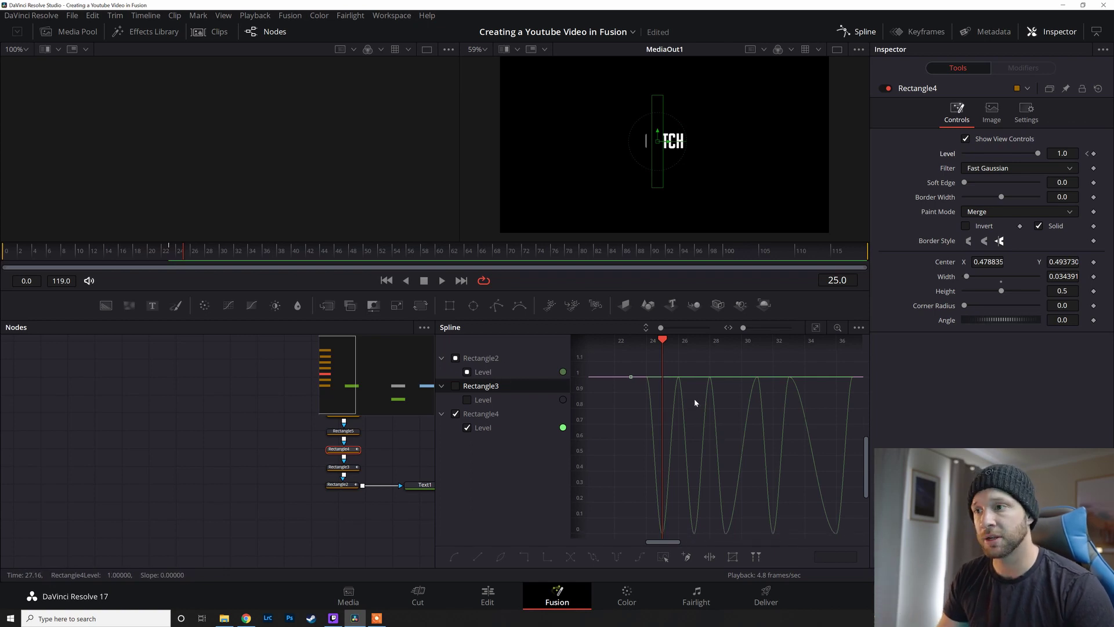
{"action": "right_click", "coordinate": [693, 400]}
{"action": "left_click", "coordinate": [701, 405]}
Play and scrub through the animation to check the flicker with Rectangle4's mask included.
{"action": "key", "text": "space"}
{"action": "key", "text": "space"}
{"action": "left_click_drag", "start_coordinate": [684, 340], "coordinate": [597, 342]}
{"action": "mouse_move", "coordinate": [690, 542]}
{"action": "left_mouse_down"}
{"action": "mouse_move", "coordinate": [697, 548]}
{"action": "mouse_move", "coordinate": [688, 545]}
{"action": "left_mouse_up"}
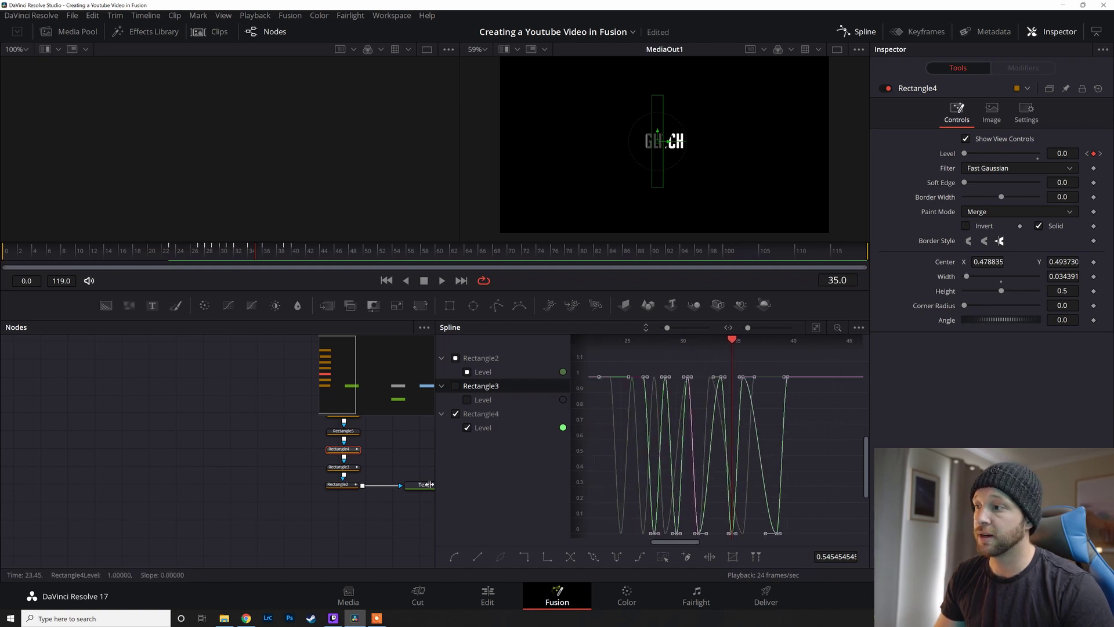
Hide Rectangle4's curve, paste the copied keyframes into Rectangle5's Level at frame 23, and preview the flicker.
{"action": "left_click", "coordinate": [345, 430]}
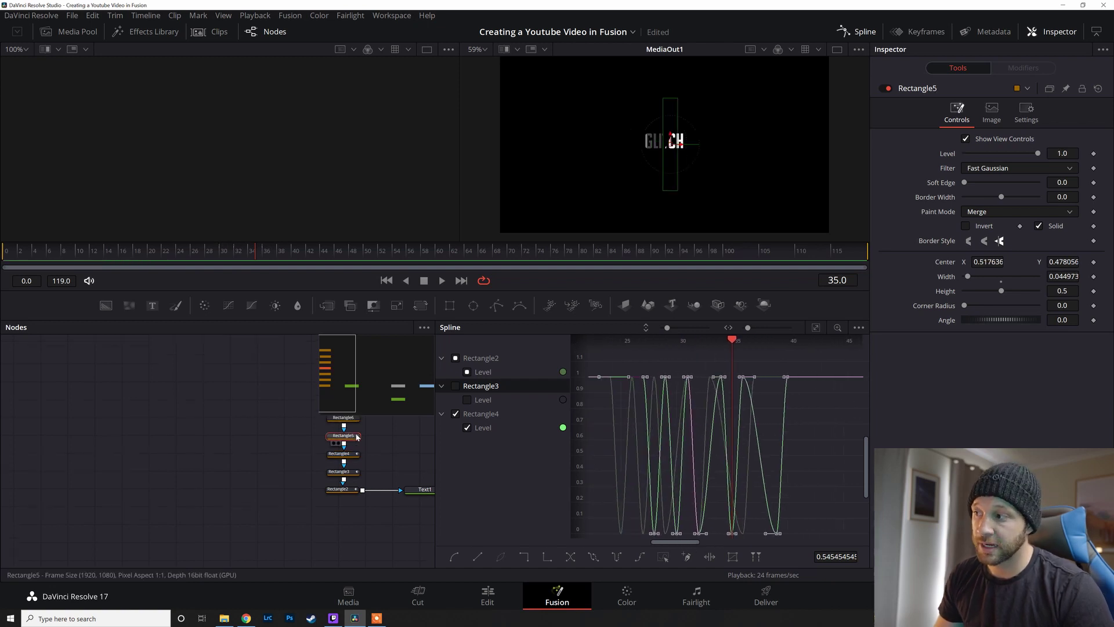
{"action": "left_click", "coordinate": [456, 413]}
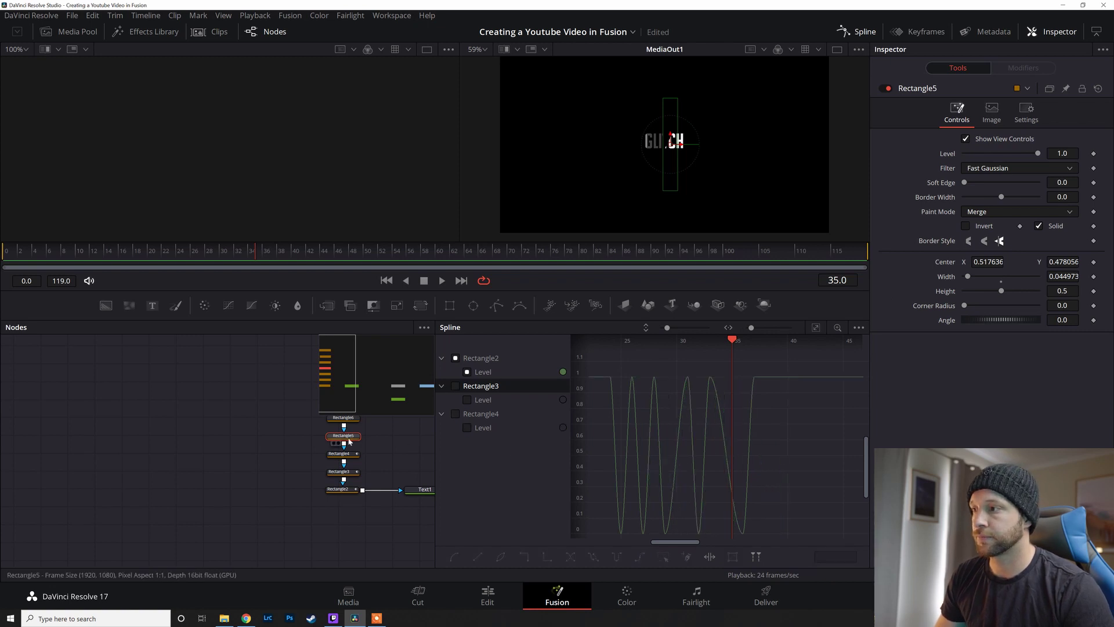
{"action": "left_click", "coordinate": [1093, 153]}
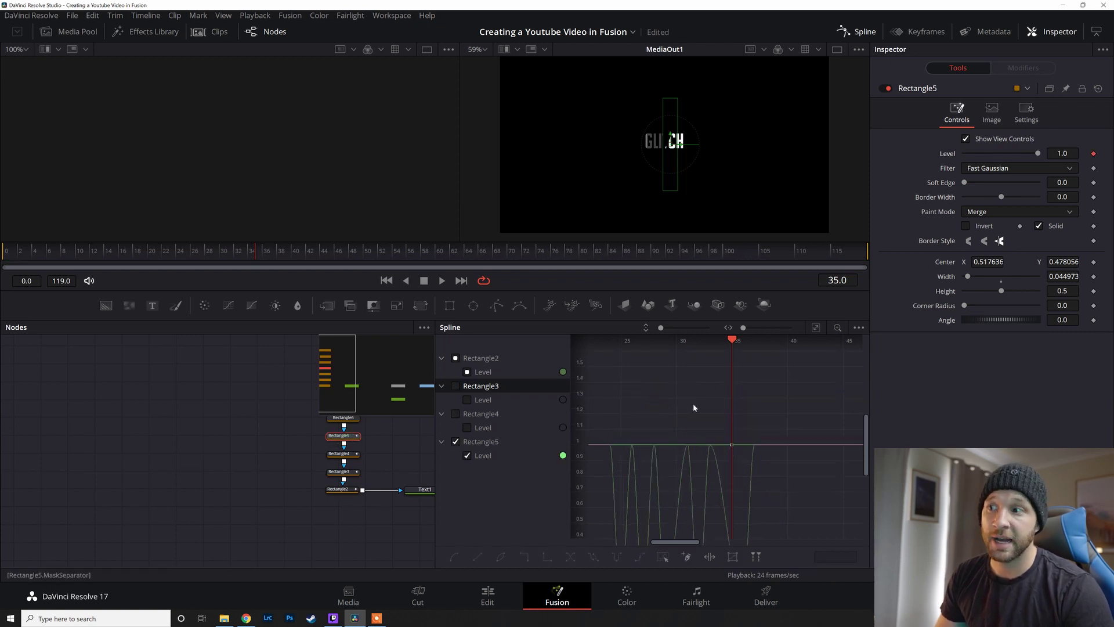
{"action": "scroll", "coordinate": [658, 430], "scroll_direction": "down", "scroll_amount": 2}
{"action": "left_click", "coordinate": [504, 440]}
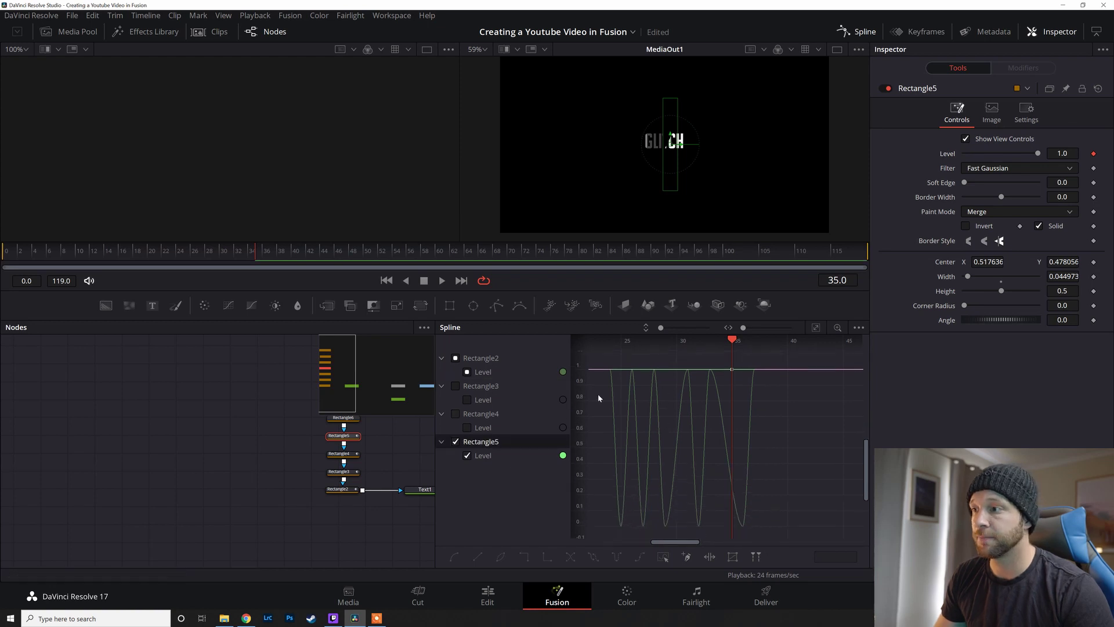
{"action": "left_click_drag", "start_coordinate": [736, 340], "coordinate": [600, 342]}
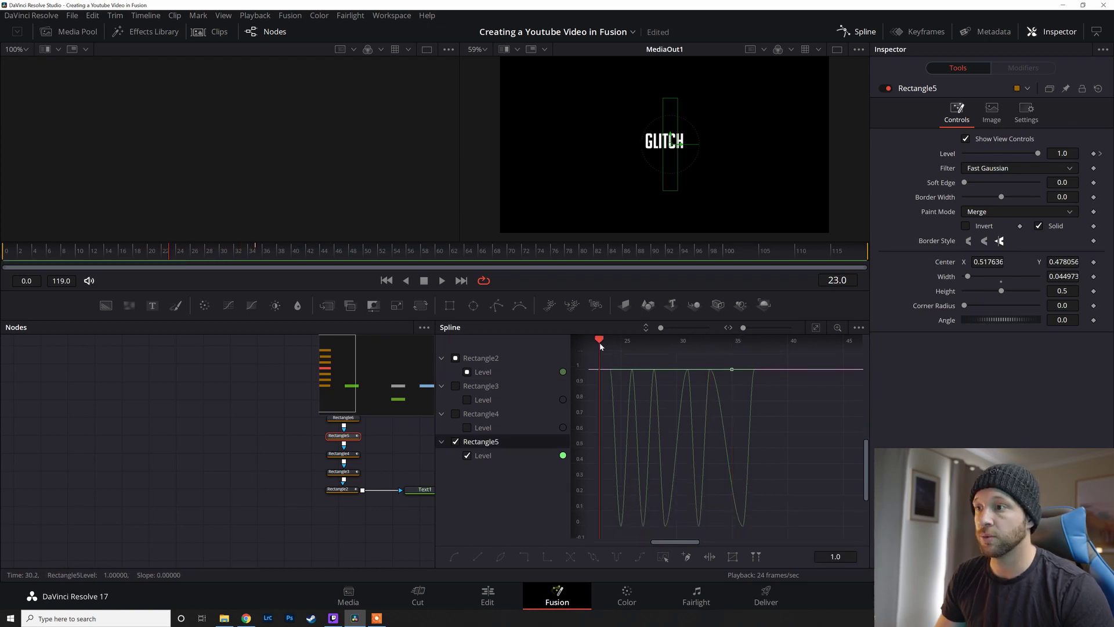
{"action": "key", "text": "ctrl+v"}
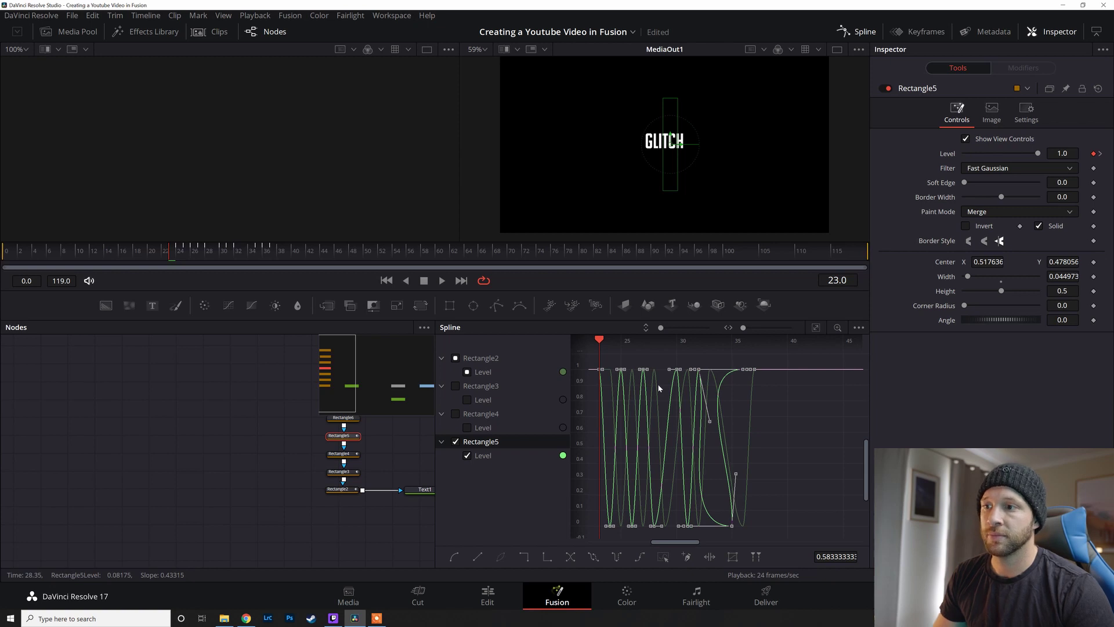
{"action": "key", "text": "space"}
{"action": "key", "text": "space"}
{"action": "left_click_drag", "start_coordinate": [696, 544], "coordinate": [671, 542]}
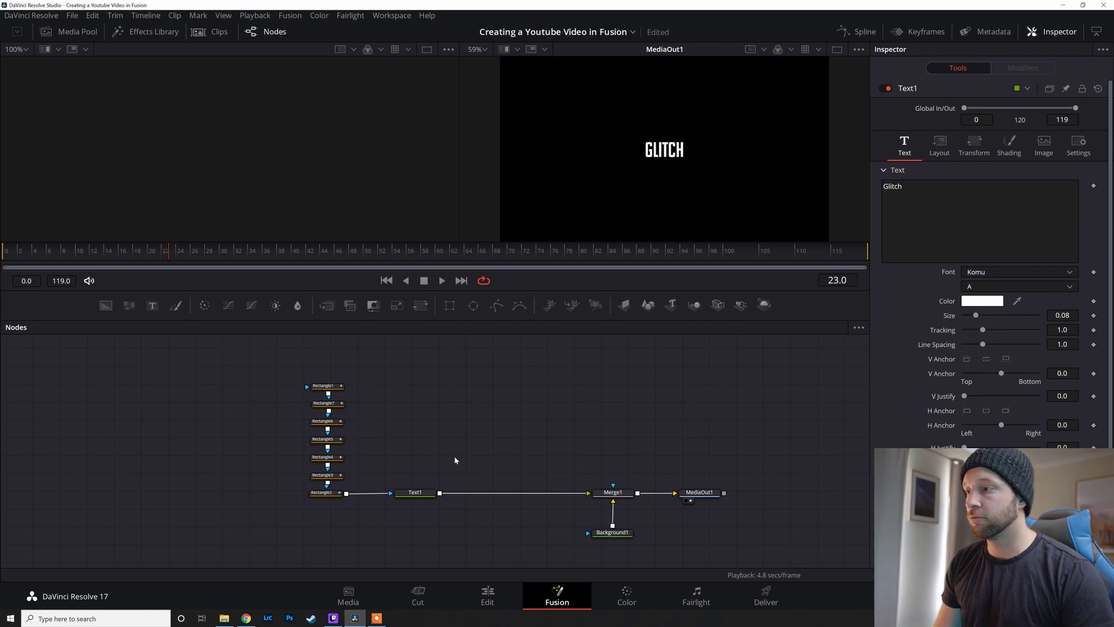
Add a Duplicate node between Text1 and Merge1.
{"action": "key", "text": "shift+space"}
{"action": "type", "text": "dupli"}
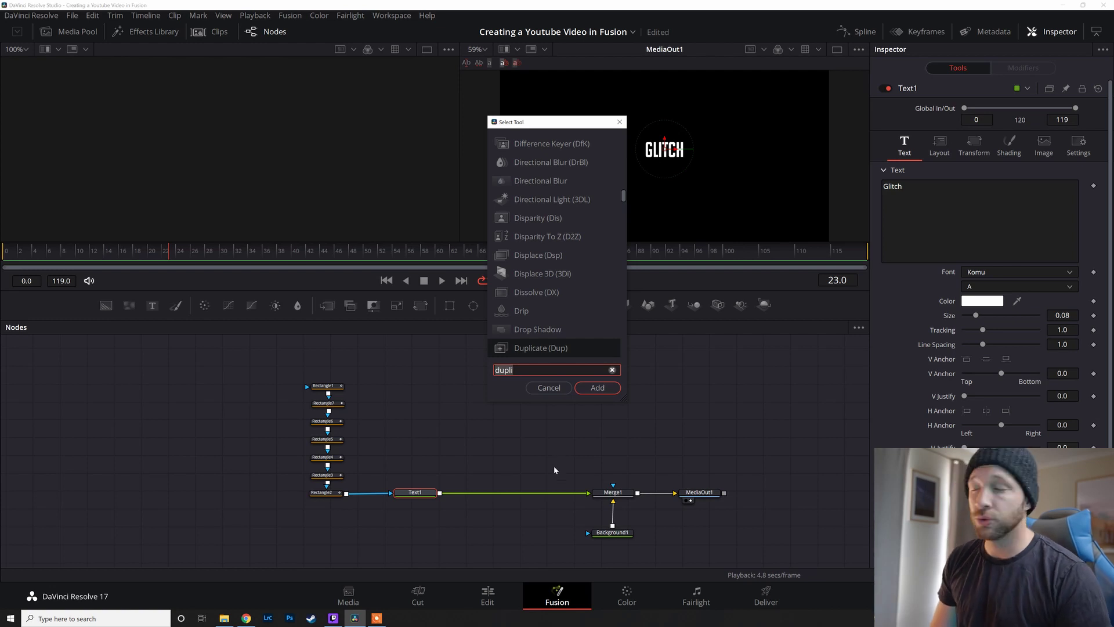
{"action": "left_click", "coordinate": [598, 387]}
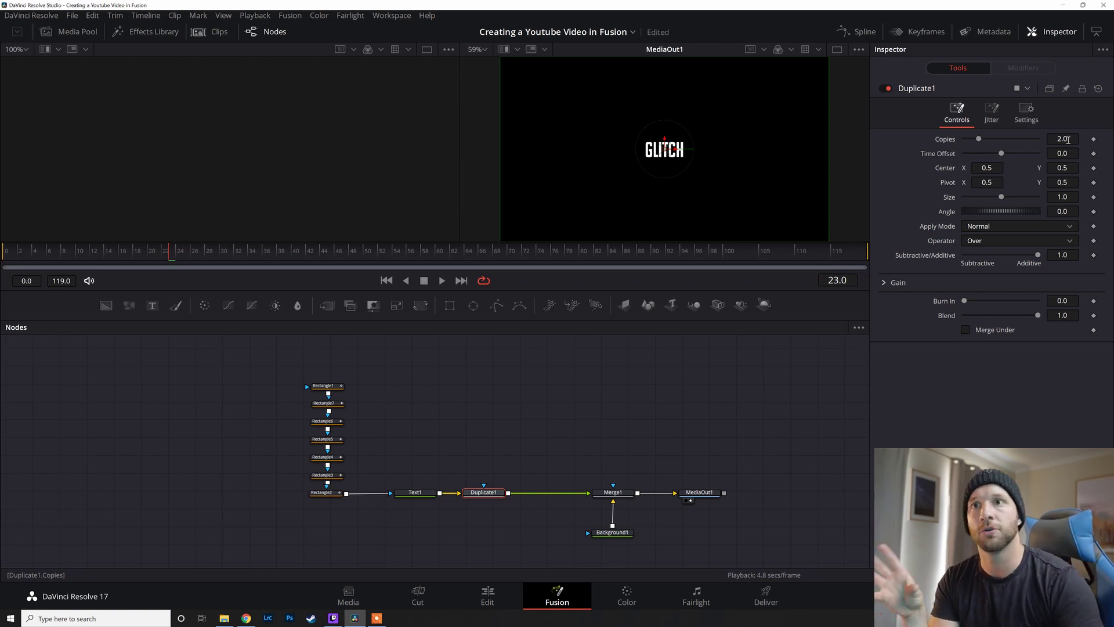
Try Copies values of 2.5 and 3 on the Duplicate node.
{"action": "left_click_drag", "start_coordinate": [1068, 140], "coordinate": [1065, 139]}
{"action": "left_click", "coordinate": [1076, 140]}
{"action": "double_click", "coordinate": [1076, 139]}
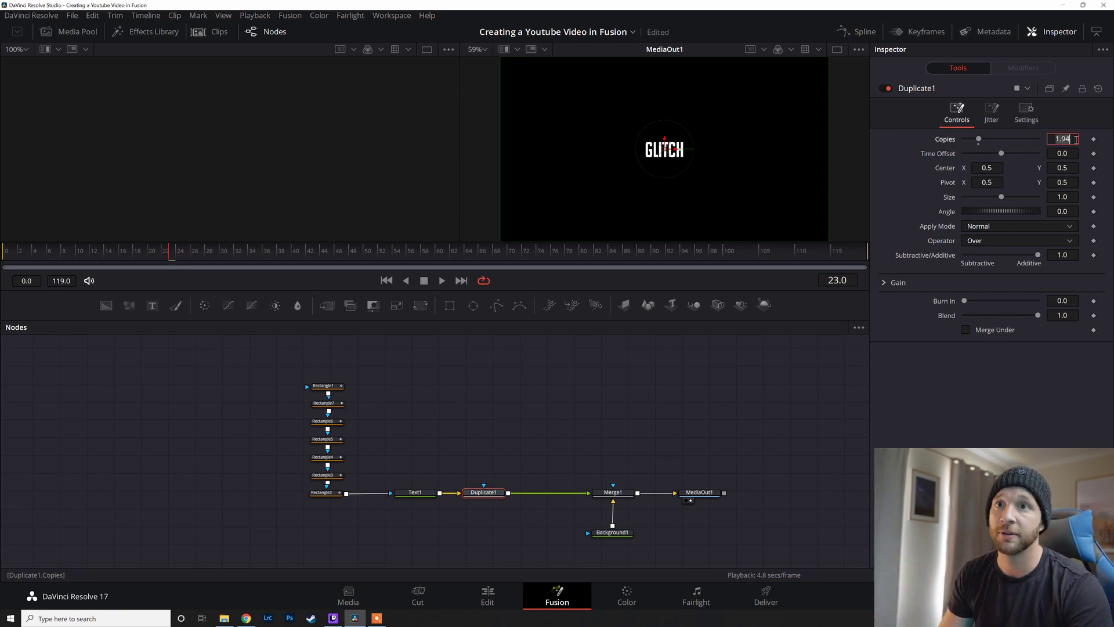
{"action": "key", "text": "BackSpace"}
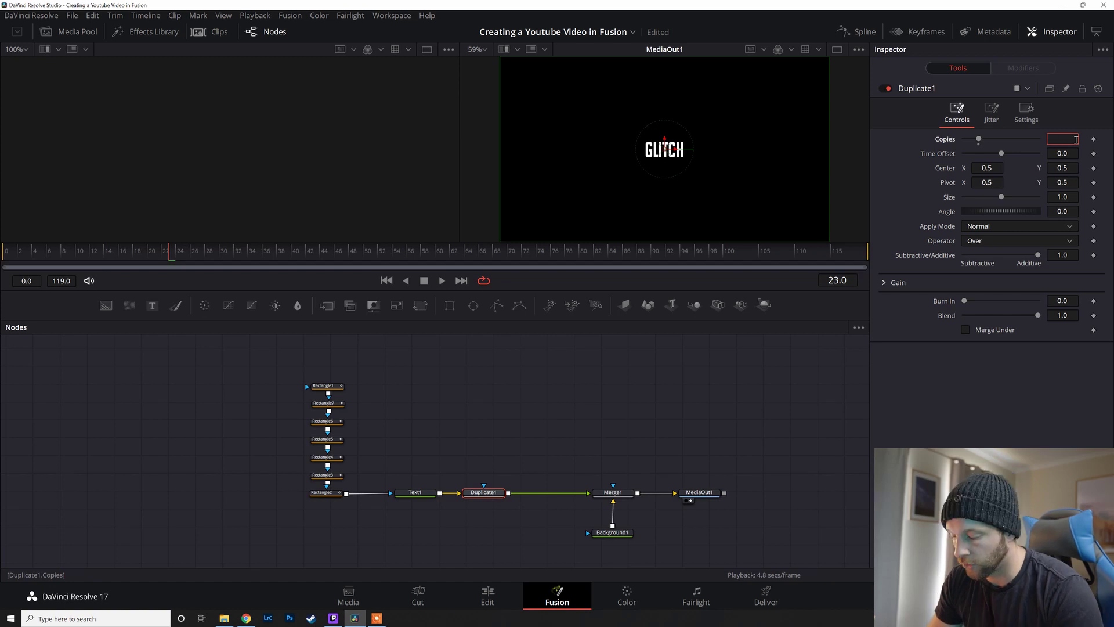
{"action": "type", "text": "2.5"}
{"action": "key", "text": "Tab"}
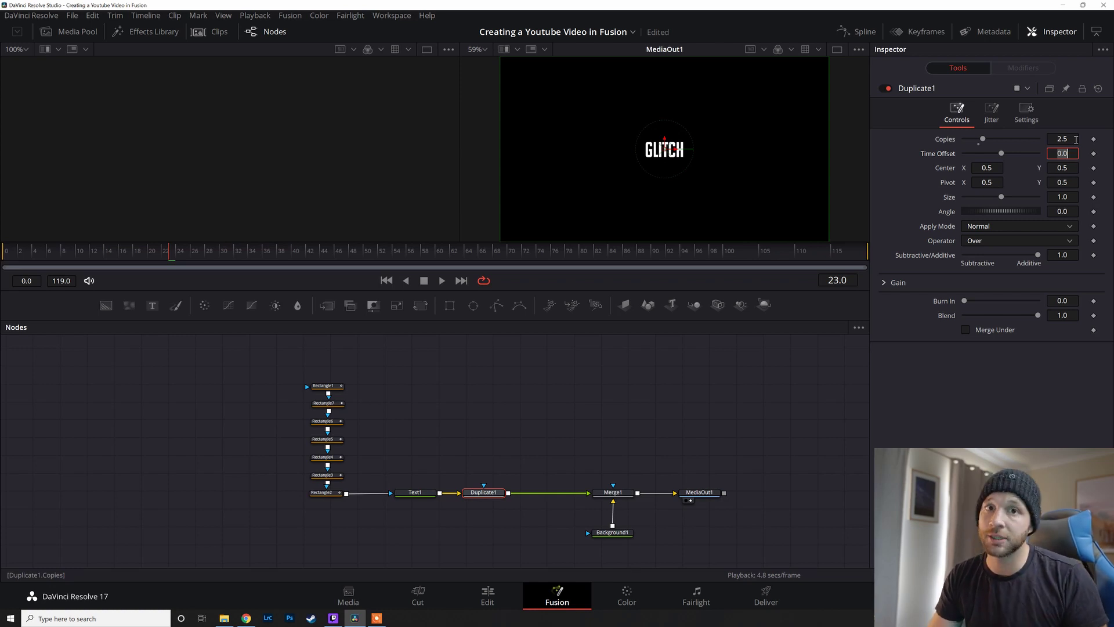
{"action": "double_click", "coordinate": [1076, 140]}
{"action": "type", "text": "3"}
{"action": "key", "text": "Tab"}
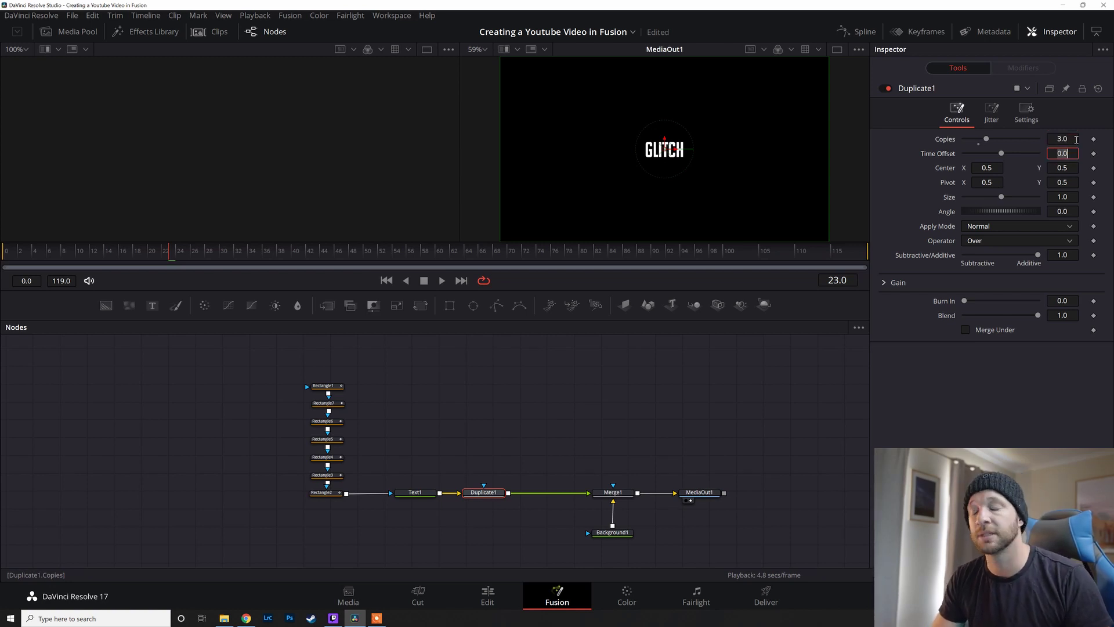
Set the Duplicate node's Copies to 2.5 and its Time Offset to 2.
{"action": "left_click_drag", "start_coordinate": [1076, 139], "coordinate": [1072, 139]}
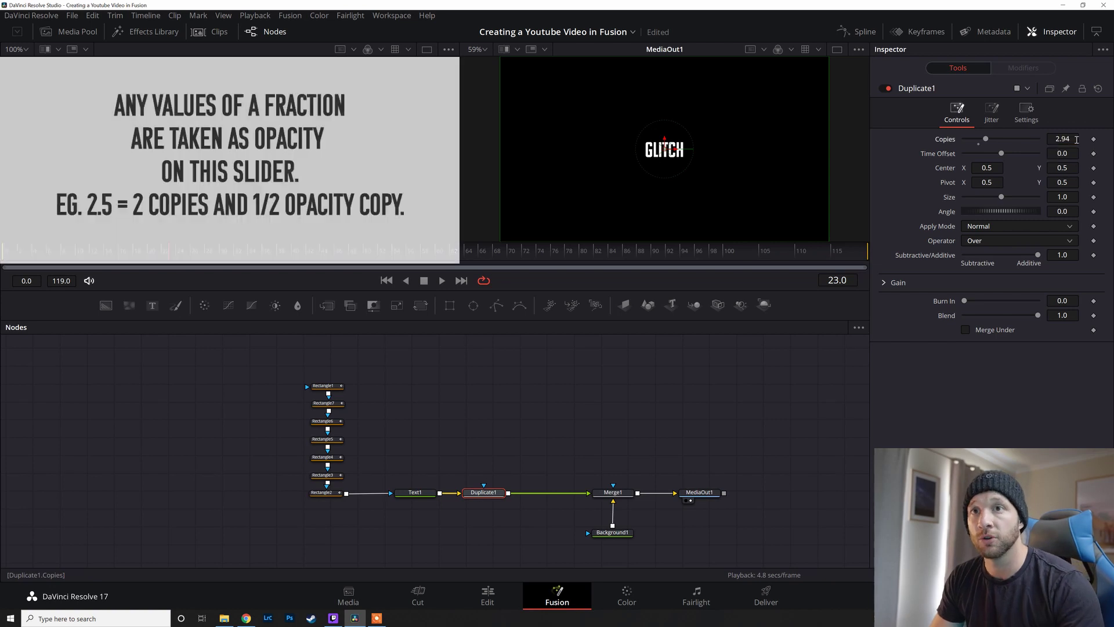
{"action": "left_click", "coordinate": [1073, 139]}
{"action": "type", "text": "2.5"}
{"action": "key", "text": "Tab"}
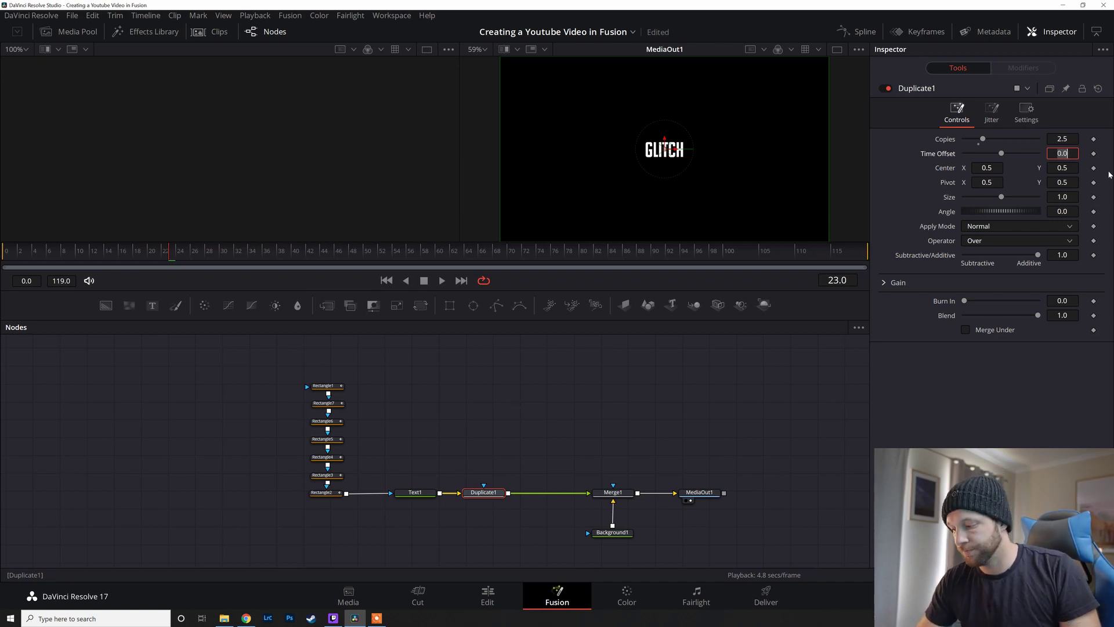
{"action": "type", "text": "2"}
{"action": "key", "text": "Tab"}
{"action": "key", "text": "Return"}
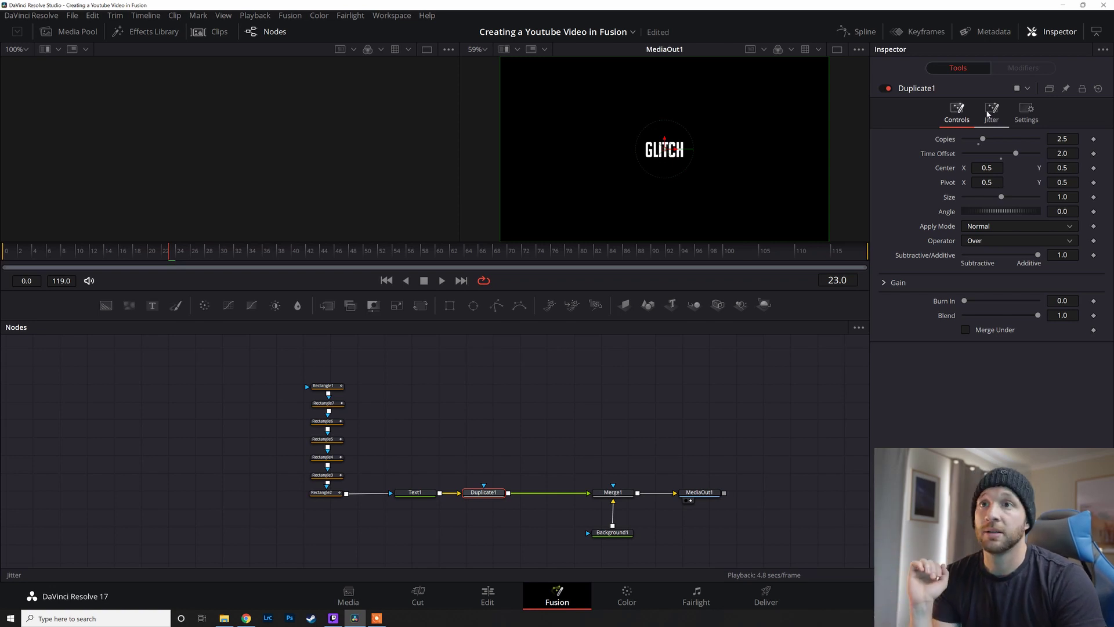
Try scattering the copies with a jitter Center of about X -0.216 and Y 1.407.
{"action": "left_click", "coordinate": [990, 112]}
{"action": "mouse_move", "coordinate": [986, 168]}
{"action": "left_mouse_down"}
{"action": "mouse_move", "coordinate": [969, 167]}
{"action": "mouse_move", "coordinate": [980, 168]}
{"action": "left_mouse_up"}
{"action": "key", "text": "ctrl+z"}
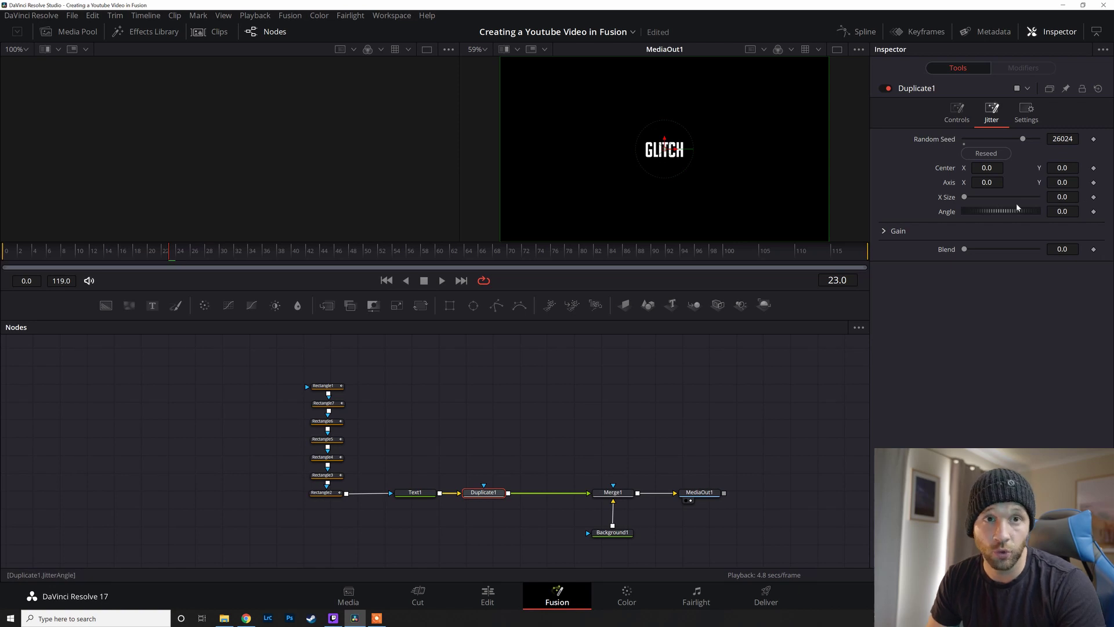
{"action": "left_click_drag", "start_coordinate": [989, 168], "coordinate": [968, 167]}
{"action": "left_click_drag", "start_coordinate": [1062, 167], "coordinate": [1089, 167]}
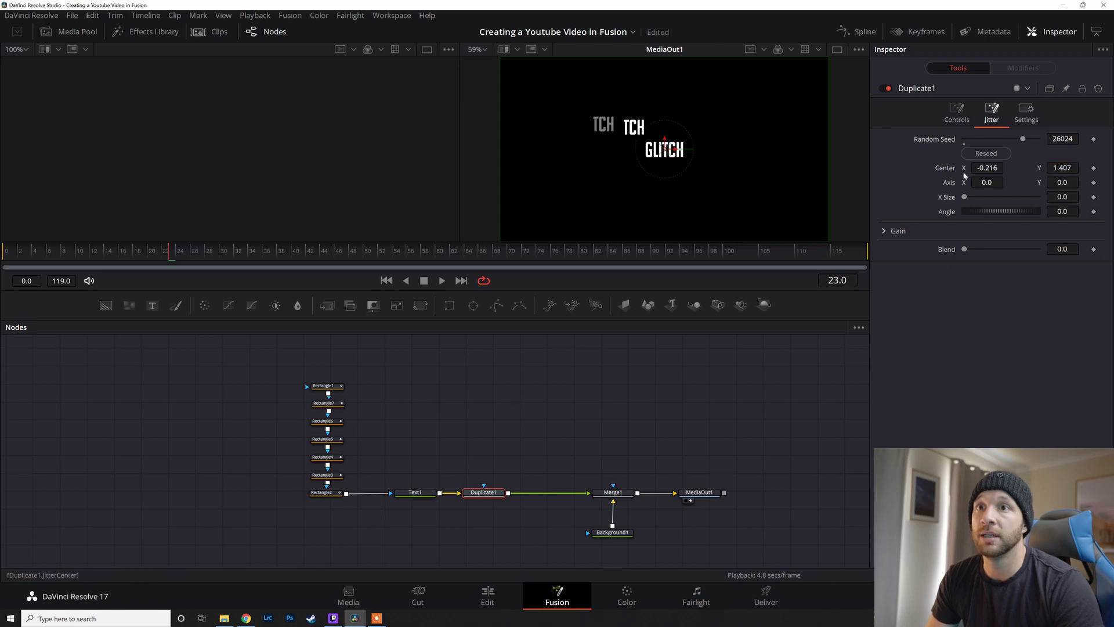
Reset the Duplicate node's jitter Center X and Y to 0.
{"action": "mouse_move", "coordinate": [986, 168]}
{"action": "left_mouse_down"}
{"action": "mouse_move", "coordinate": [973, 168]}
{"action": "mouse_move", "coordinate": [1000, 167]}
{"action": "left_mouse_up"}
{"action": "left_click", "coordinate": [1002, 167]}
{"action": "double_click", "coordinate": [991, 166]}
{"action": "type", "text": "0"}
{"action": "key", "text": "Tab"}
{"action": "key", "text": "Tab"}
{"action": "type", "text": "0"}
{"action": "key", "text": "BackSpace"}
{"action": "double_click", "coordinate": [1060, 167]}
{"action": "type", "text": "0"}
{"action": "key", "text": "Tab"}
{"action": "left_click", "coordinate": [995, 311]}
Set the jitter Center to about X -0.385 and Y -1.269, and keyframe the Random Seed at frame 23.
{"action": "left_click_drag", "start_coordinate": [987, 166], "coordinate": [960, 168]}
{"action": "mouse_move", "coordinate": [1055, 167]}
{"action": "left_mouse_down"}
{"action": "mouse_move", "coordinate": [977, 168]}
{"action": "mouse_move", "coordinate": [1081, 168]}
{"action": "mouse_move", "coordinate": [964, 167]}
{"action": "mouse_move", "coordinate": [1063, 167]}
{"action": "left_mouse_up"}
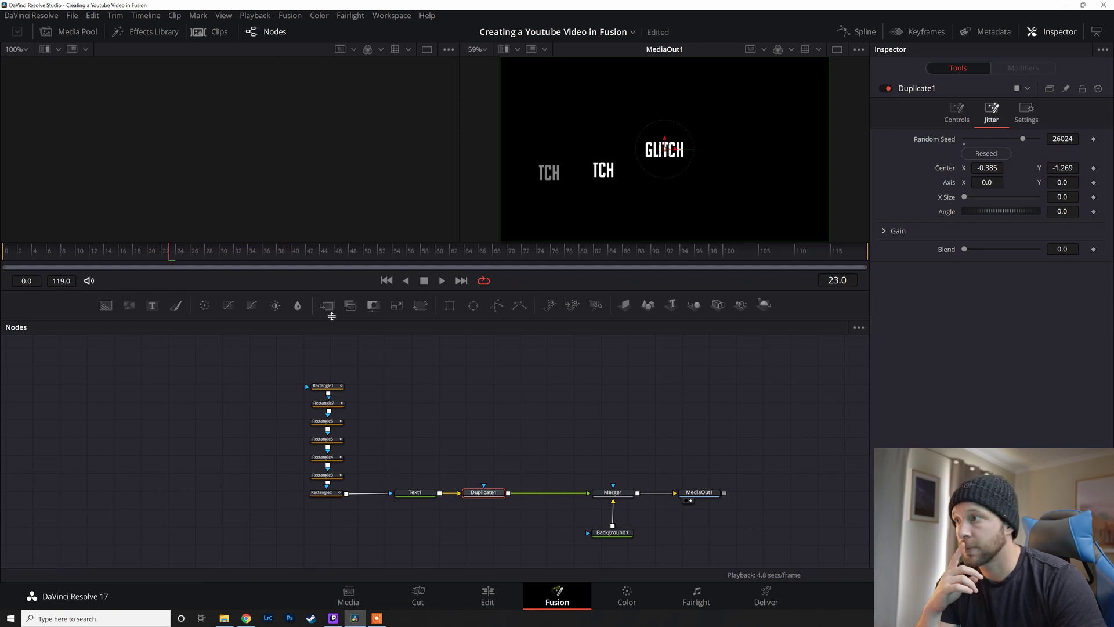
{"action": "left_click", "coordinate": [1094, 139]}
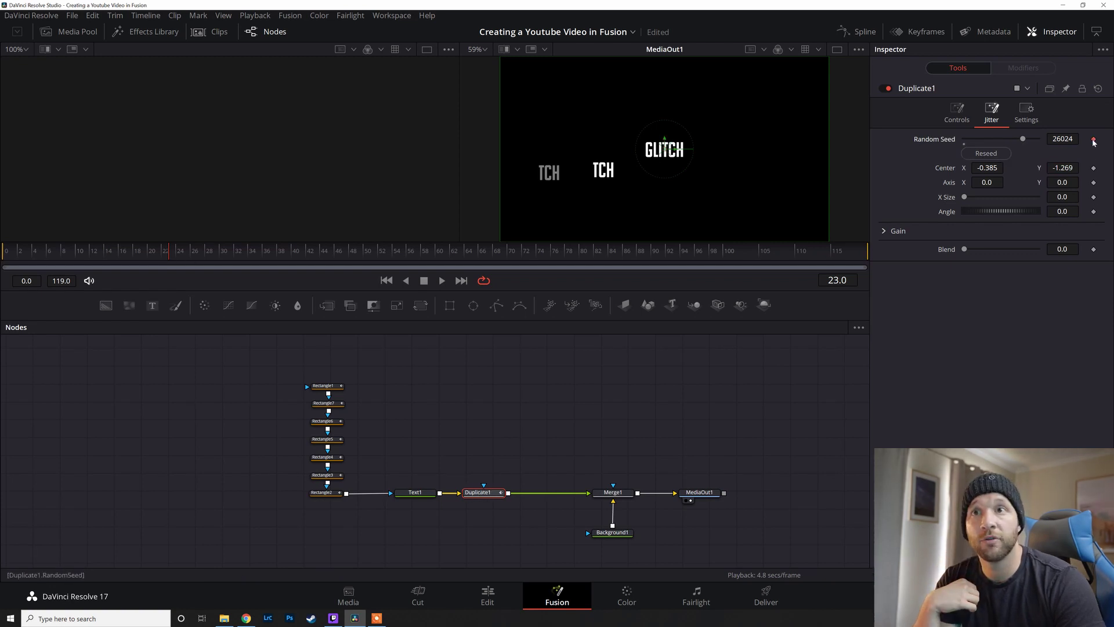
Reseed the jitter repeatedly at frame 23 to try out different positions for the copies.
{"action": "left_click", "coordinate": [987, 153]}
{"action": "left_click", "coordinate": [988, 154]}
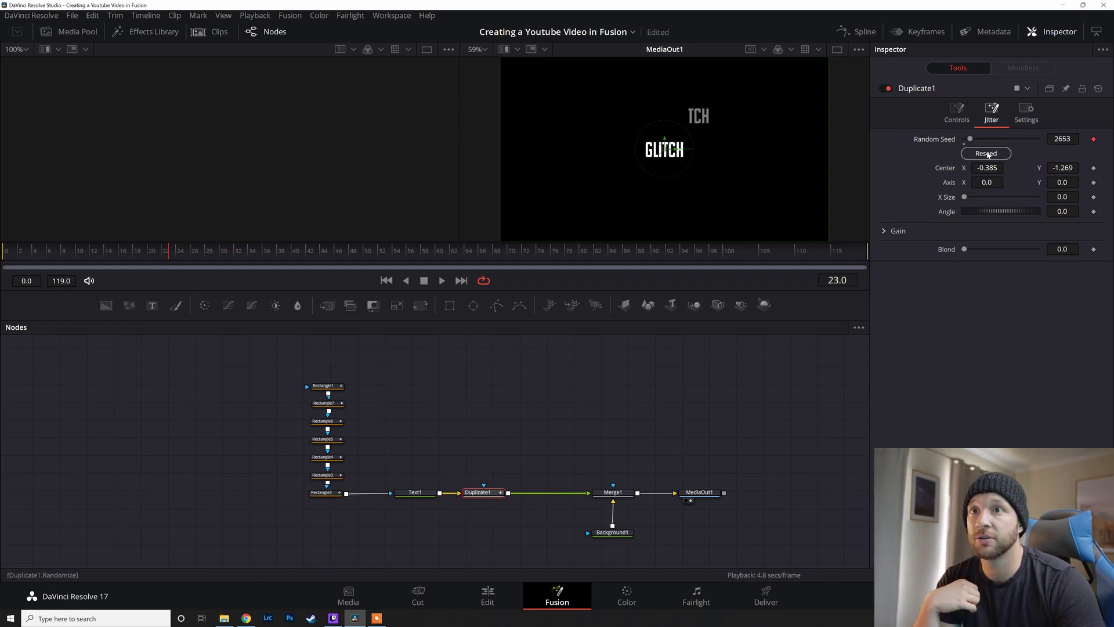
{"action": "left_click", "coordinate": [993, 156]}
{"action": "left_click", "coordinate": [994, 154]}
{"action": "left_click", "coordinate": [994, 155]}
{"action": "left_click", "coordinate": [995, 155]}
{"action": "left_click", "coordinate": [995, 154]}
{"action": "left_click", "coordinate": [996, 154]}
{"action": "left_click", "coordinate": [996, 155]}
{"action": "left_click", "coordinate": [996, 154]}
{"action": "left_click", "coordinate": [996, 154]}
{"action": "left_click", "coordinate": [995, 155]}
{"action": "left_click", "coordinate": [995, 155]}
{"action": "left_click", "coordinate": [995, 154]}
{"action": "left_click", "coordinate": [995, 155]}
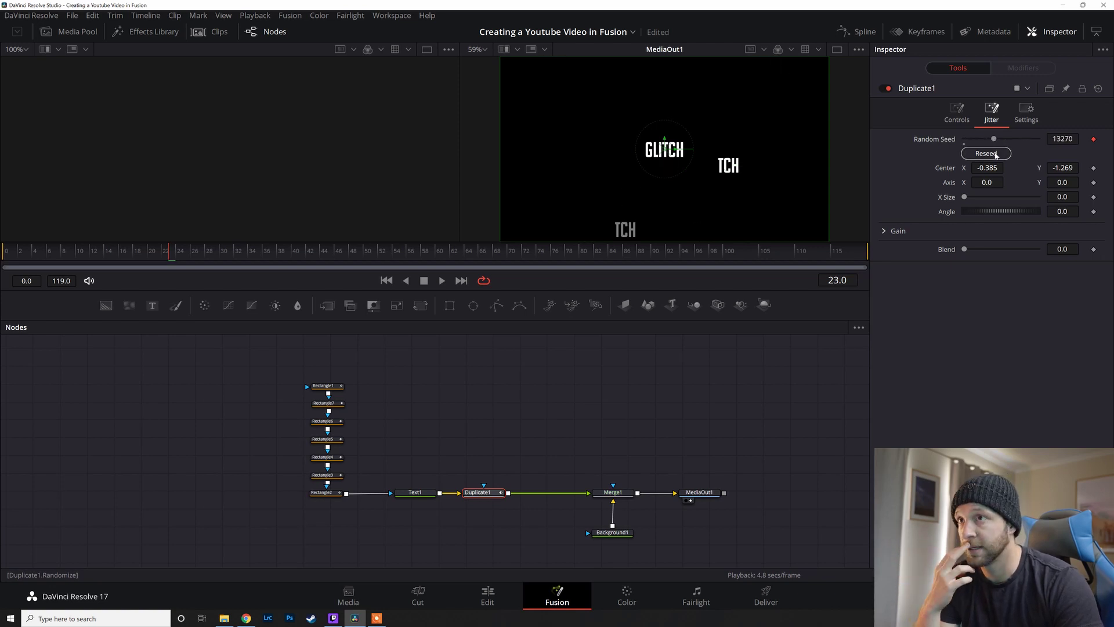
Raise the jitter X Size to about 1.89, undo the accidental Axis change, and reseed the copies at frame 23.
{"action": "left_click_drag", "start_coordinate": [961, 199], "coordinate": [1018, 181]}
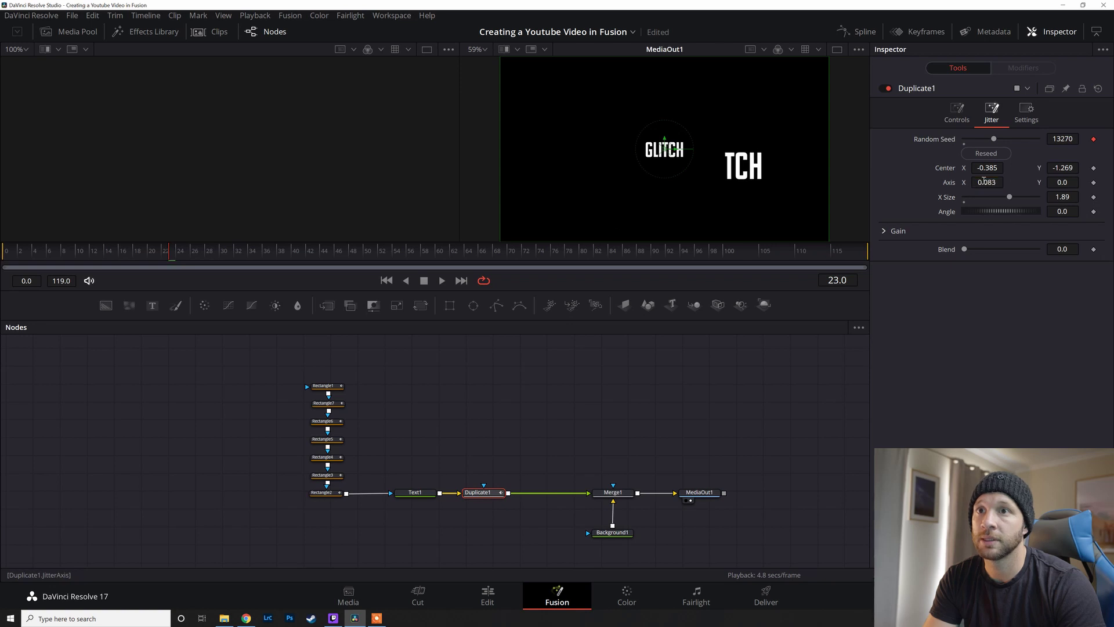
{"action": "key", "text": "ctrl+z"}
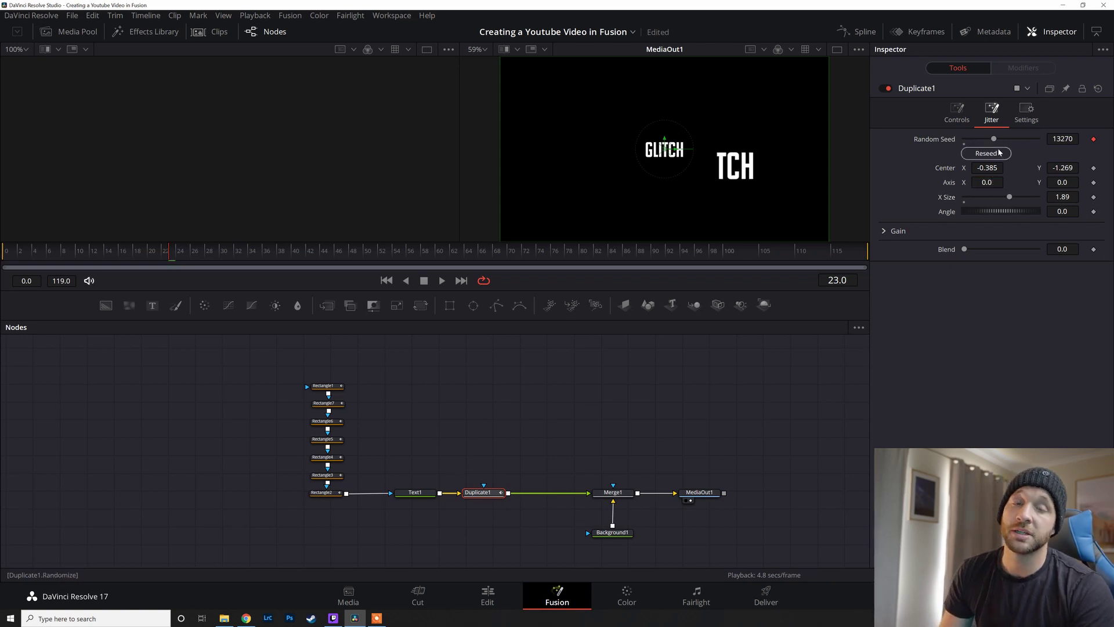
{"action": "left_click", "coordinate": [997, 153]}
{"action": "left_click", "coordinate": [995, 153]}
{"action": "left_click", "coordinate": [994, 152]}
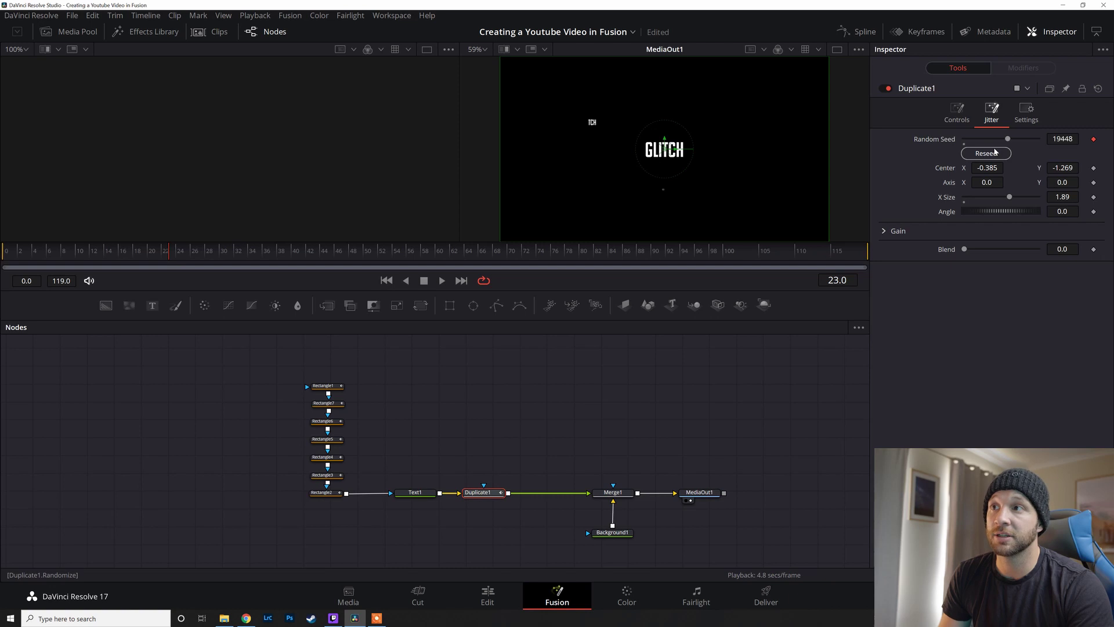
{"action": "left_click", "coordinate": [995, 152]}
{"action": "left_click", "coordinate": [994, 152]}
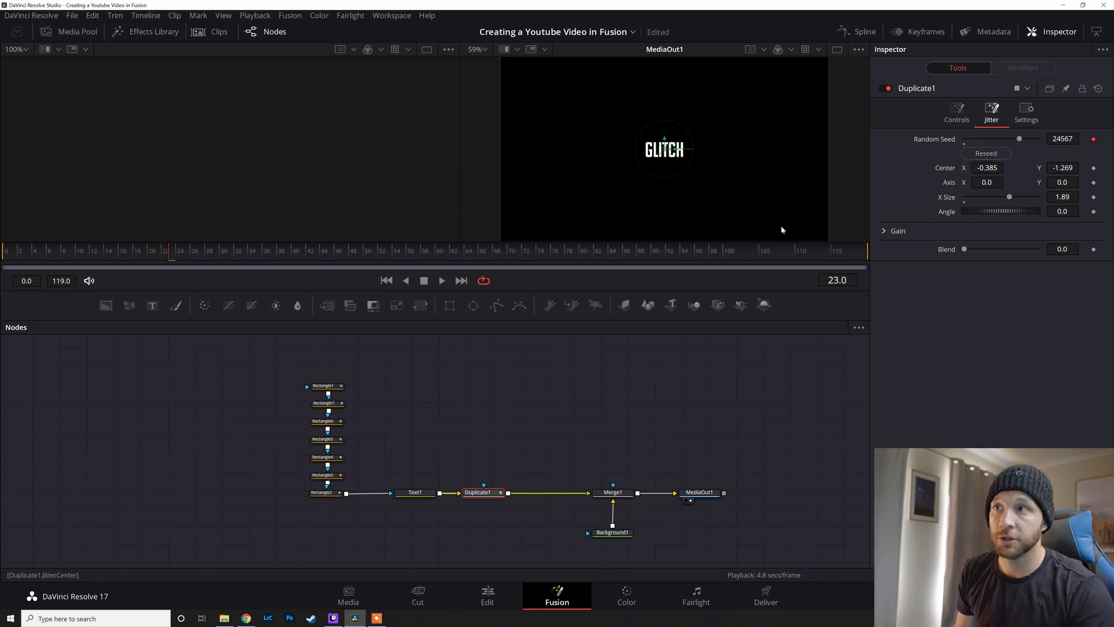
Advance one frame at a time from frame 23 to 42, reseeding the jitter to keyframe a new Random Seed on each frame.
{"action": "key", "text": "Left"}
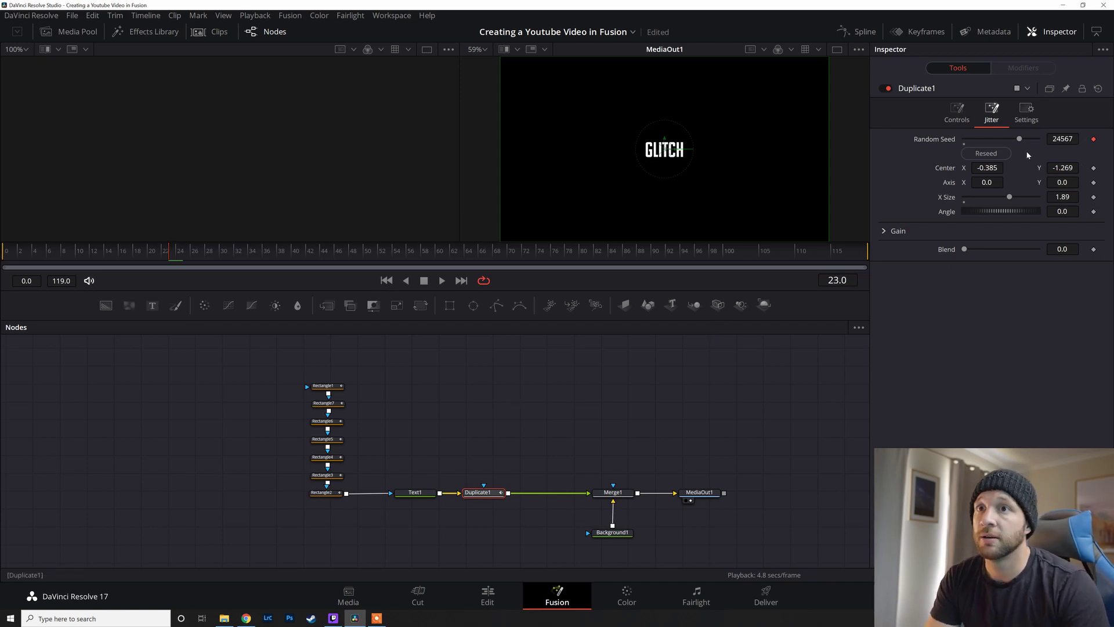
{"action": "left_click", "coordinate": [997, 154]}
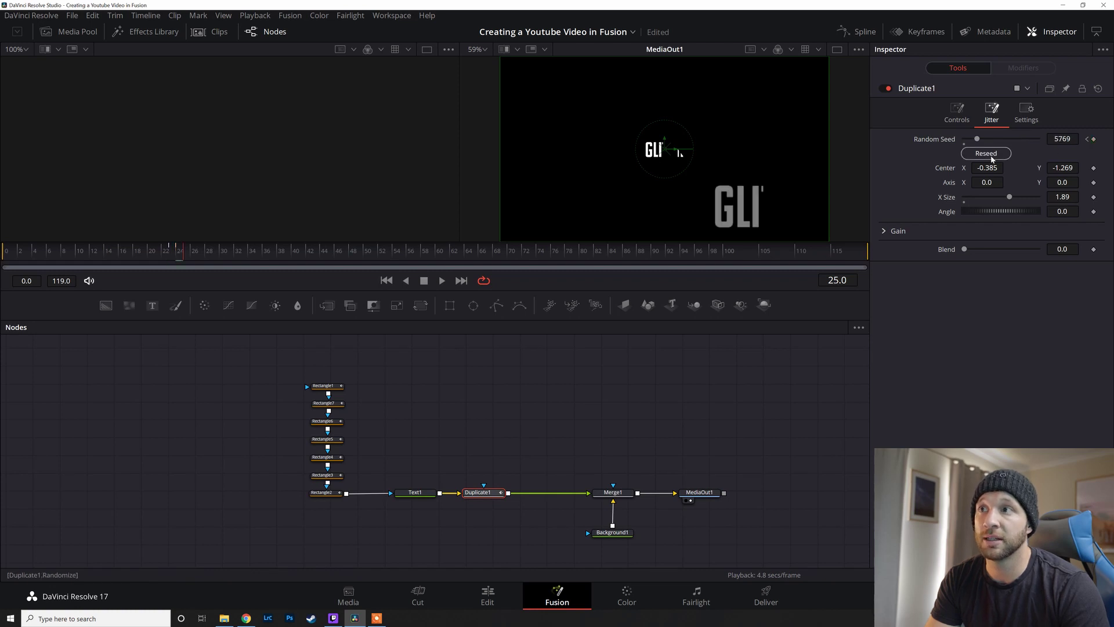
{"action": "left_click", "coordinate": [991, 155]}
{"action": "left_click", "coordinate": [992, 154]}
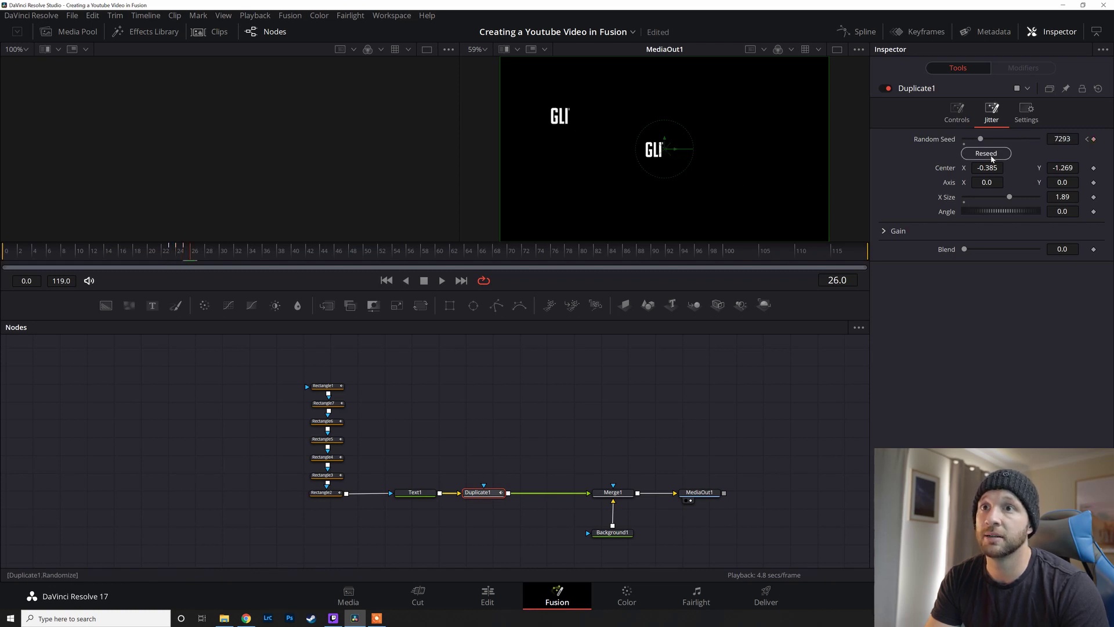
{"action": "left_click", "coordinate": [991, 154]}
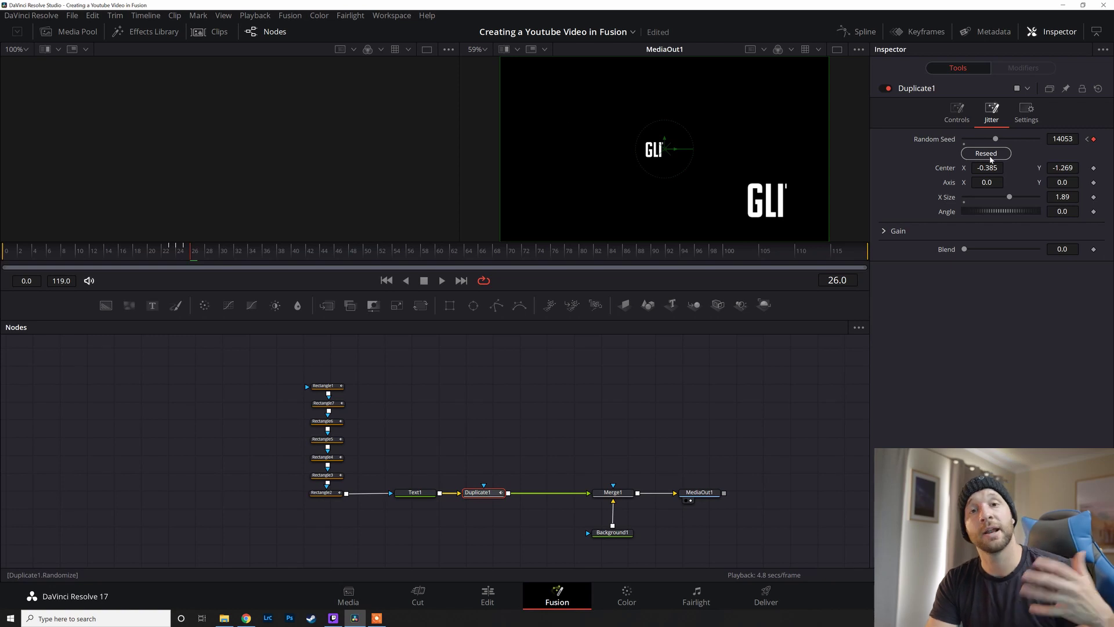
{"action": "left_click", "coordinate": [990, 158]}
{"action": "left_click", "coordinate": [991, 158]}
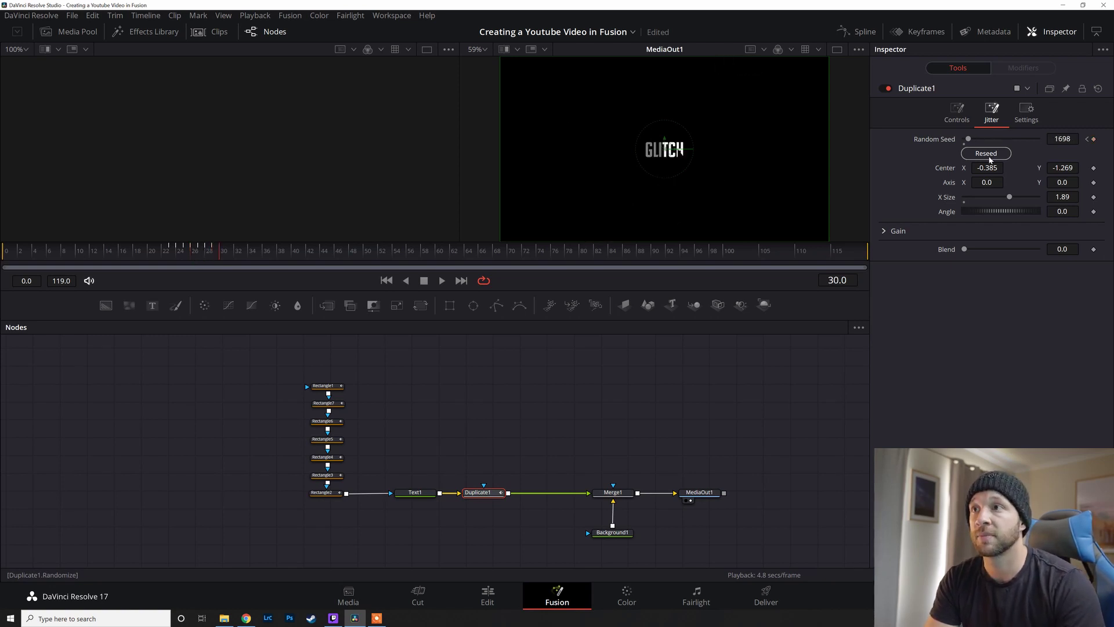
{"action": "key", "text": "Right"}
{"action": "left_click", "coordinate": [989, 160]}
{"action": "key", "text": "Right"}
{"action": "left_click", "coordinate": [990, 159]}
{"action": "key", "text": "Right"}
{"action": "left_click", "coordinate": [990, 160]}
{"action": "key", "text": "Right"}
{"action": "left_click", "coordinate": [989, 157]}
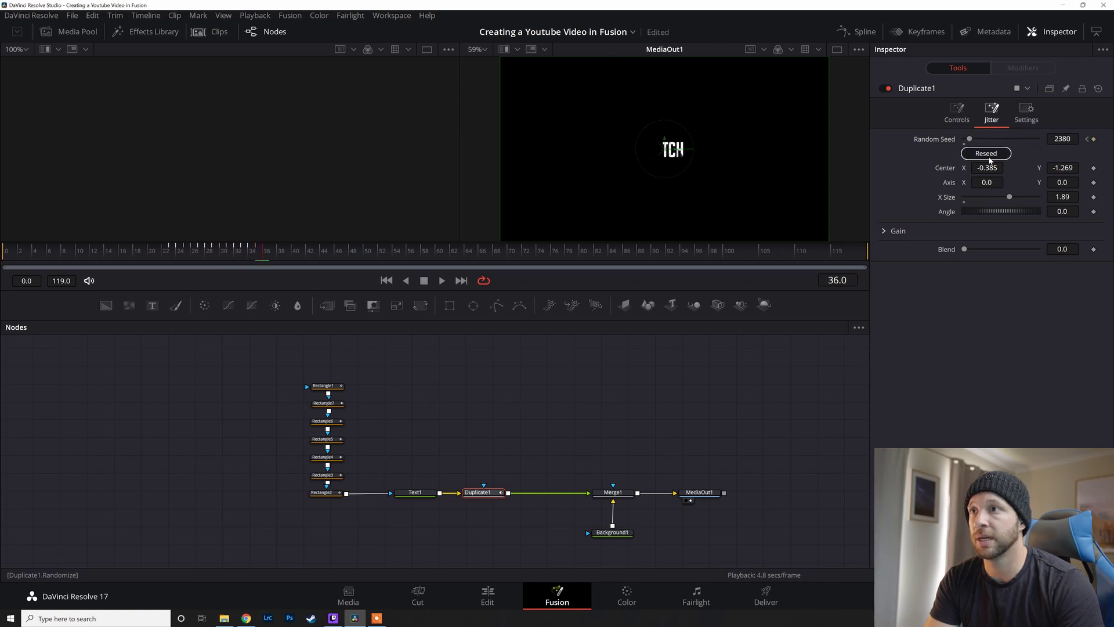
{"action": "left_click", "coordinate": [990, 157]}
{"action": "left_click", "coordinate": [989, 153]}
{"action": "left_click", "coordinate": [990, 153]}
{"action": "left_click", "coordinate": [990, 154]}
{"action": "left_click", "coordinate": [990, 158]}
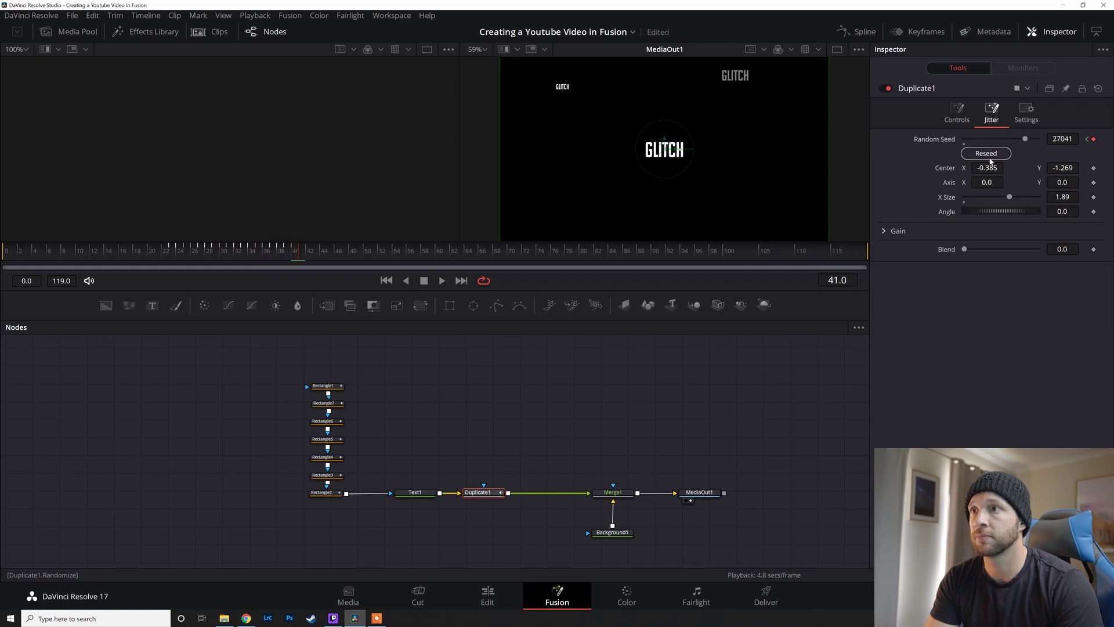
{"action": "left_click", "coordinate": [990, 158]}
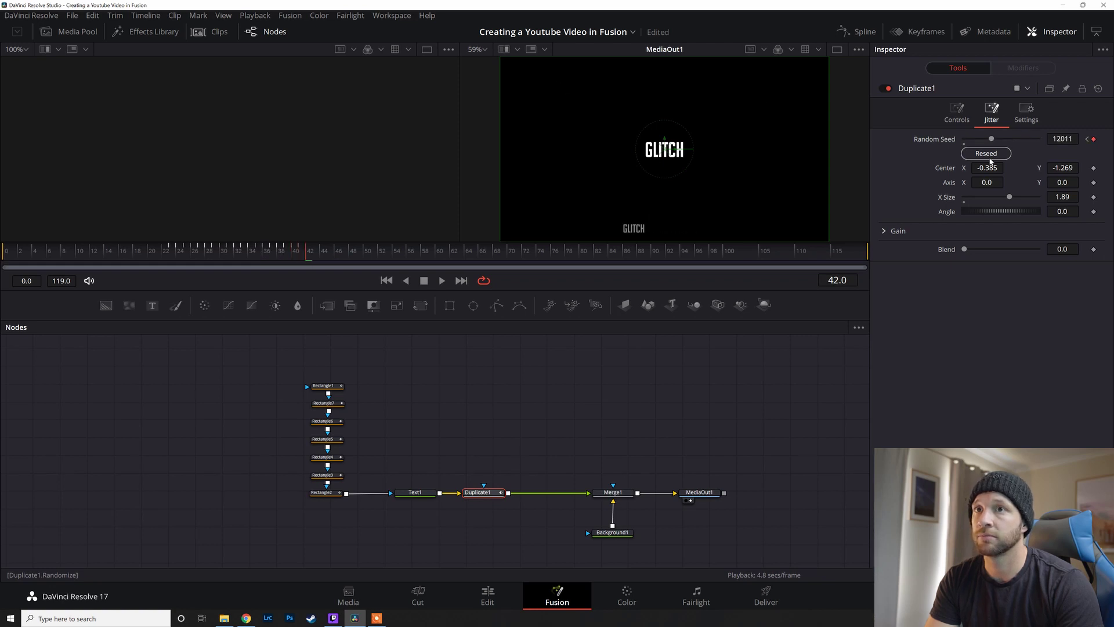
At frame 43, set the Random Seed to 0 and animate the jitter Center to X 0 and Y 0.
{"action": "left_click_drag", "start_coordinate": [992, 138], "coordinate": [908, 142]}
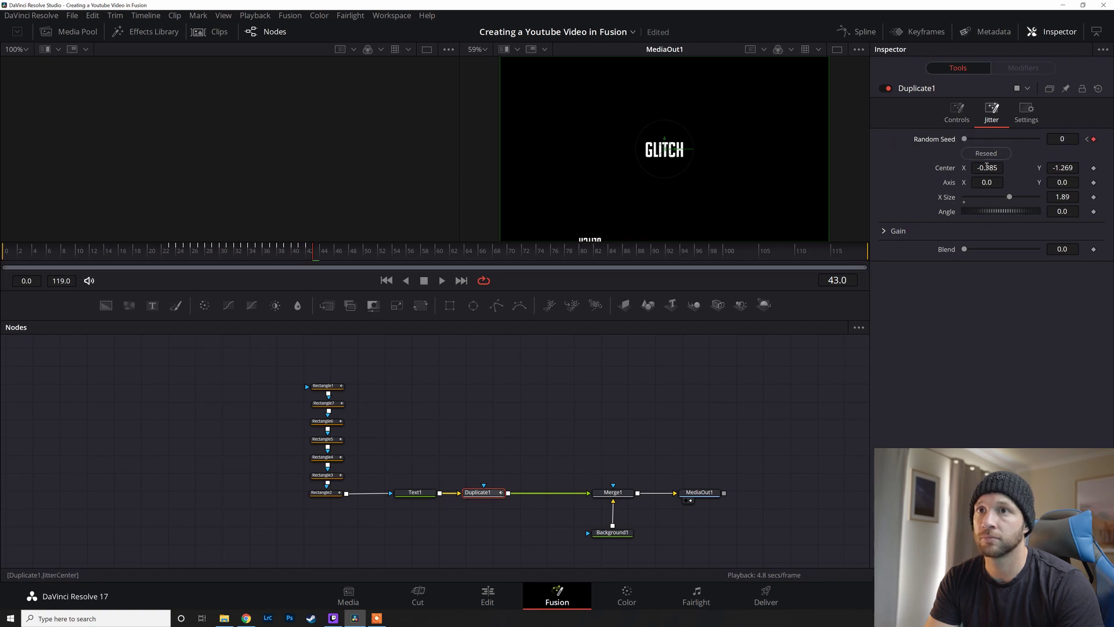
{"action": "left_click", "coordinate": [1093, 168]}
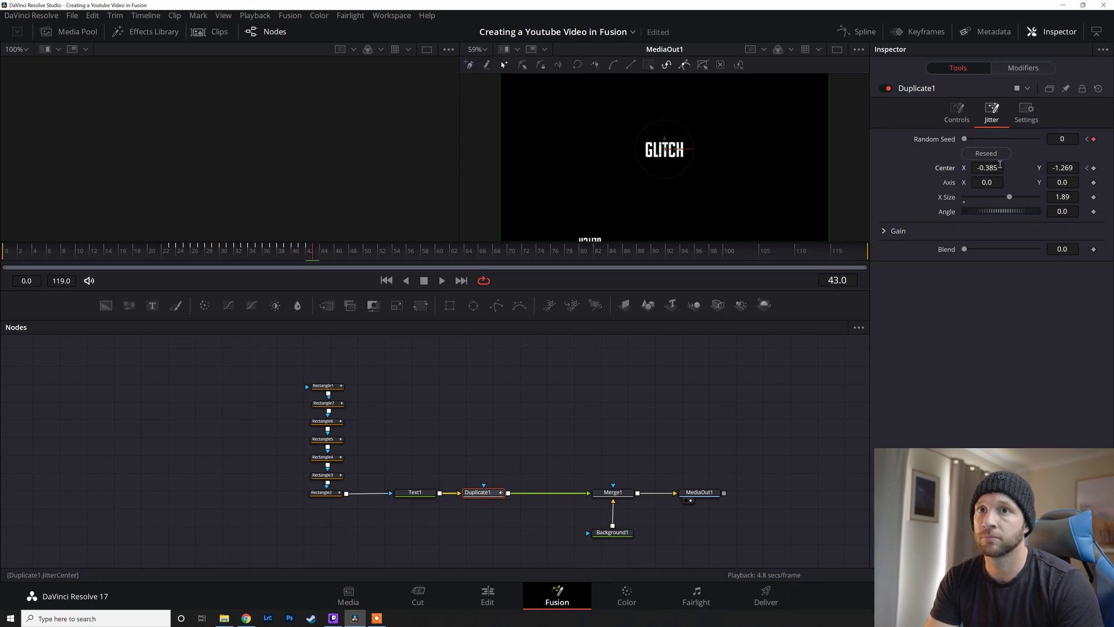
{"action": "type", "text": "0.5"}
{"action": "left_click", "coordinate": [1072, 169]}
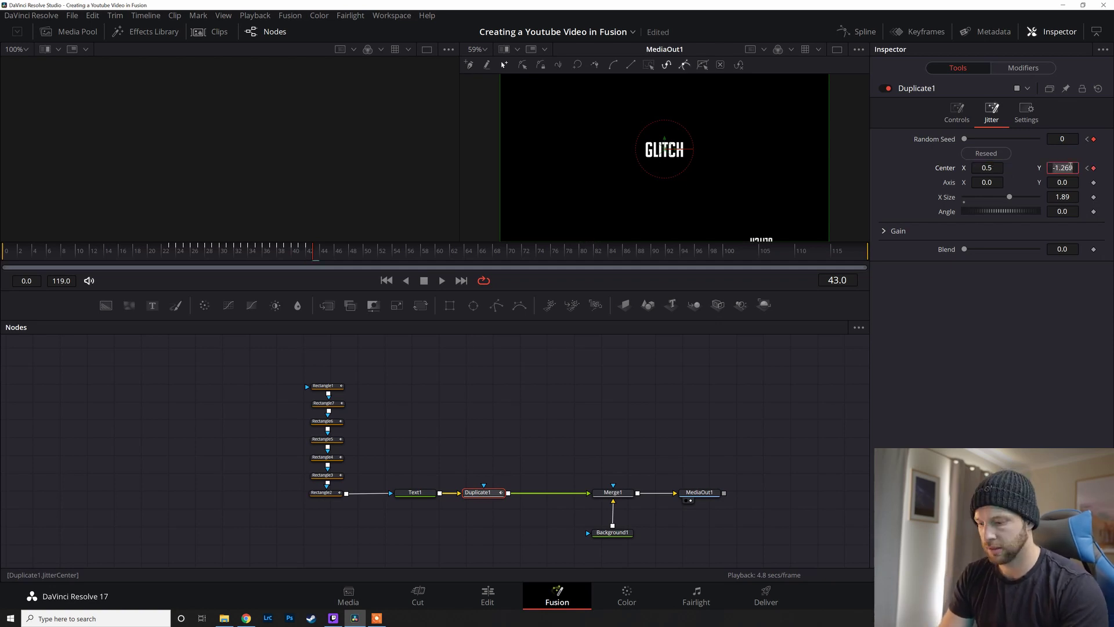
{"action": "type", "text": "0"}
{"action": "key", "text": "Return"}
{"action": "left_click", "coordinate": [987, 167]}
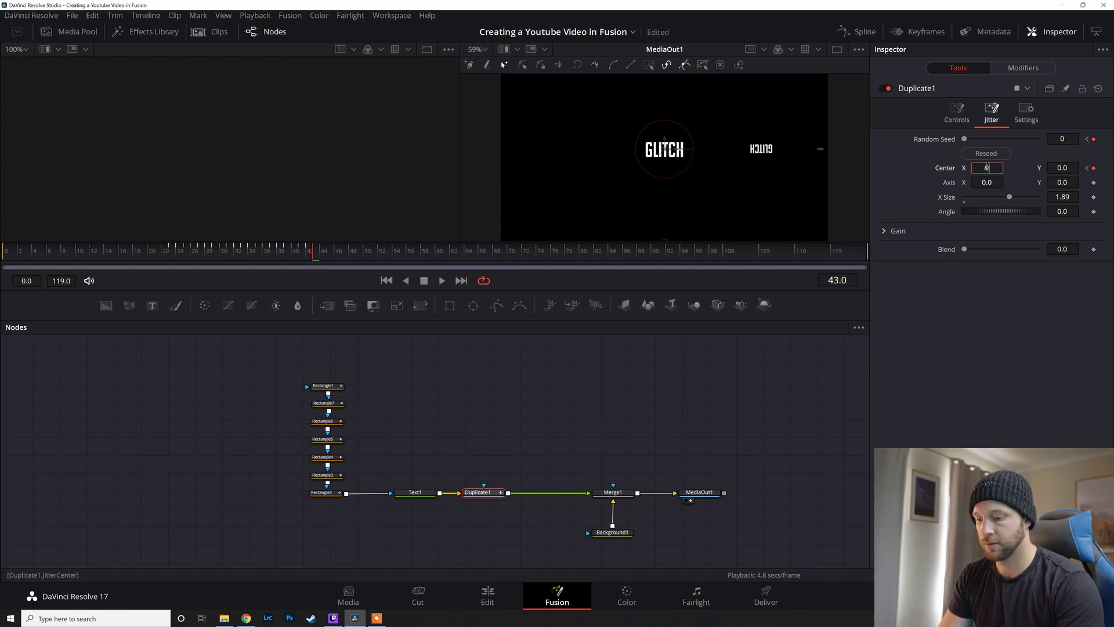
{"action": "type", "text": "0"}
{"action": "key", "text": "Tab"}
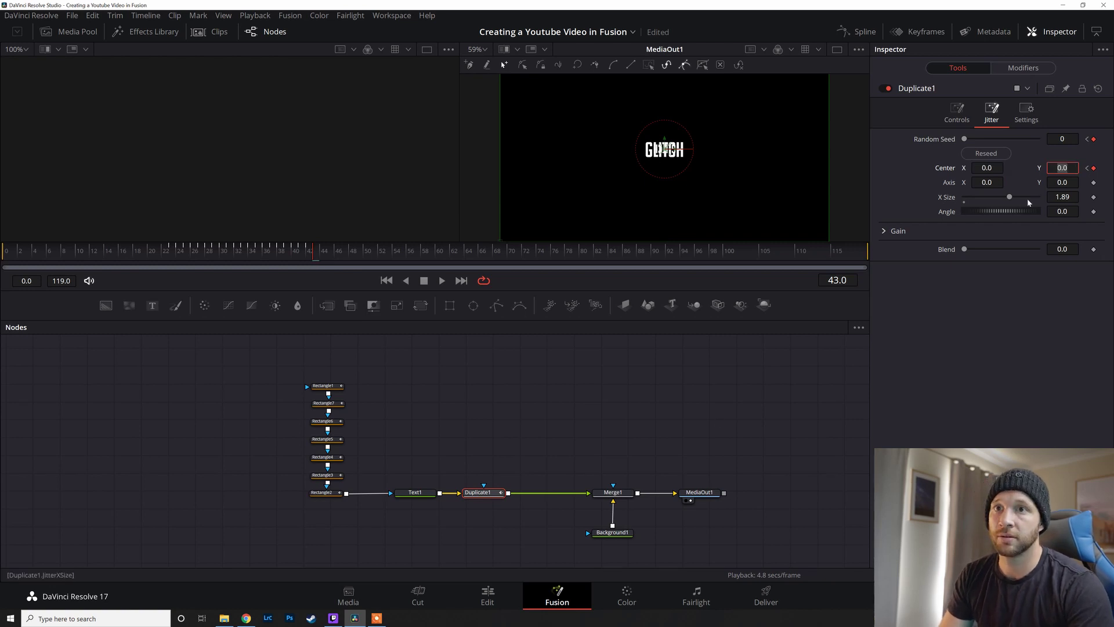
Keyframe the jitter X Size, bring it down to 0 at frame 44, and play the animation from frame 21.
{"action": "left_click", "coordinate": [1095, 198]}
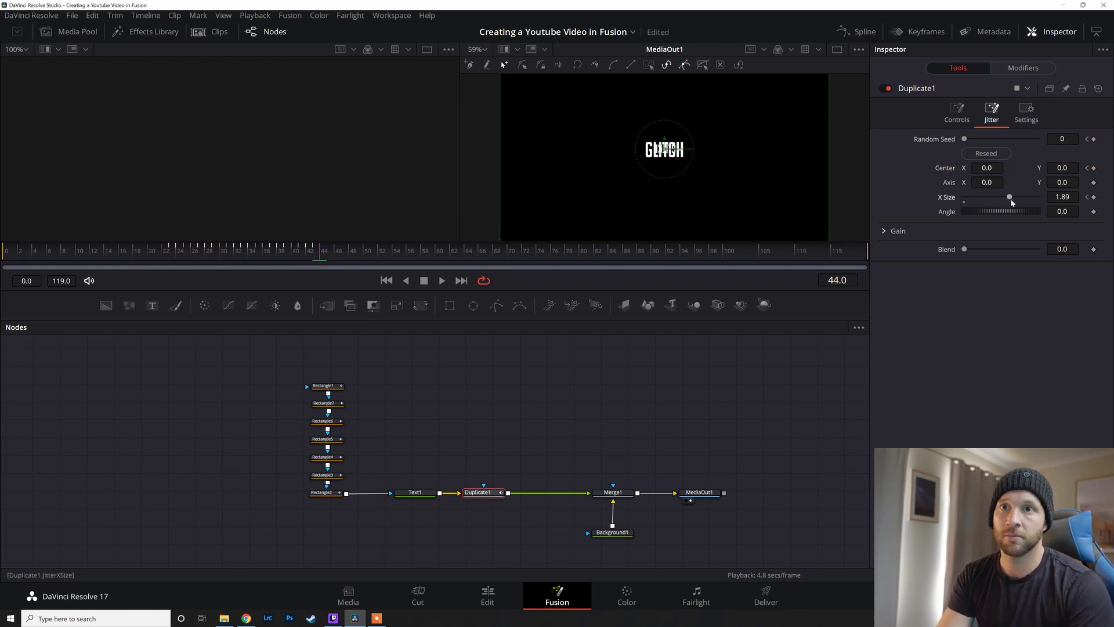
{"action": "left_click_drag", "start_coordinate": [1009, 199], "coordinate": [965, 198]}
{"action": "left_click", "coordinate": [168, 256]}
{"action": "left_click", "coordinate": [537, 408]}
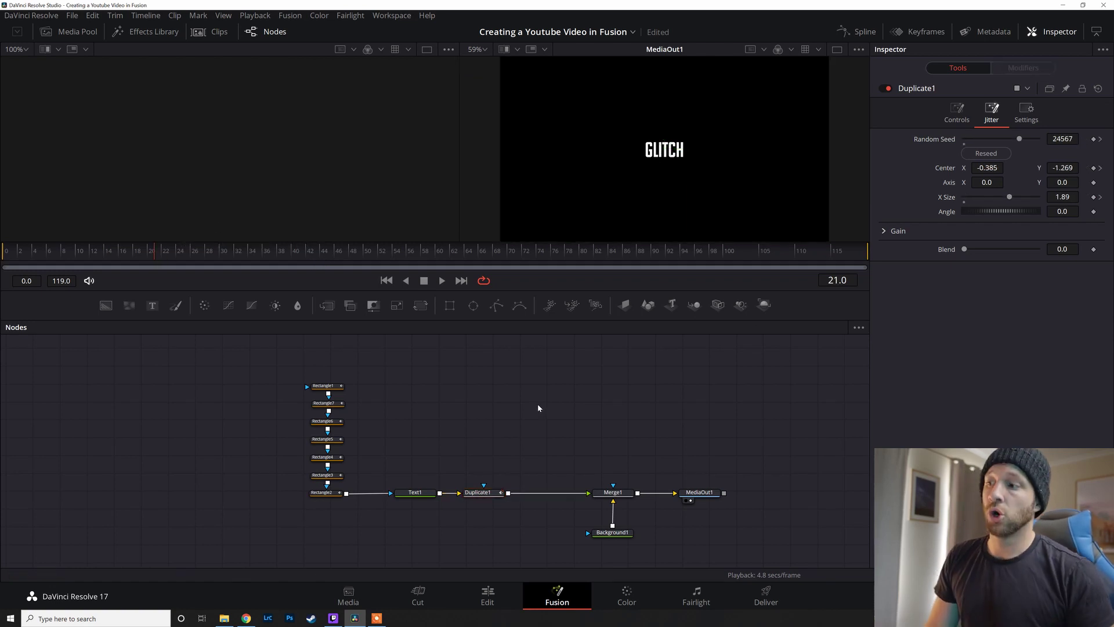
{"action": "key", "text": "space"}
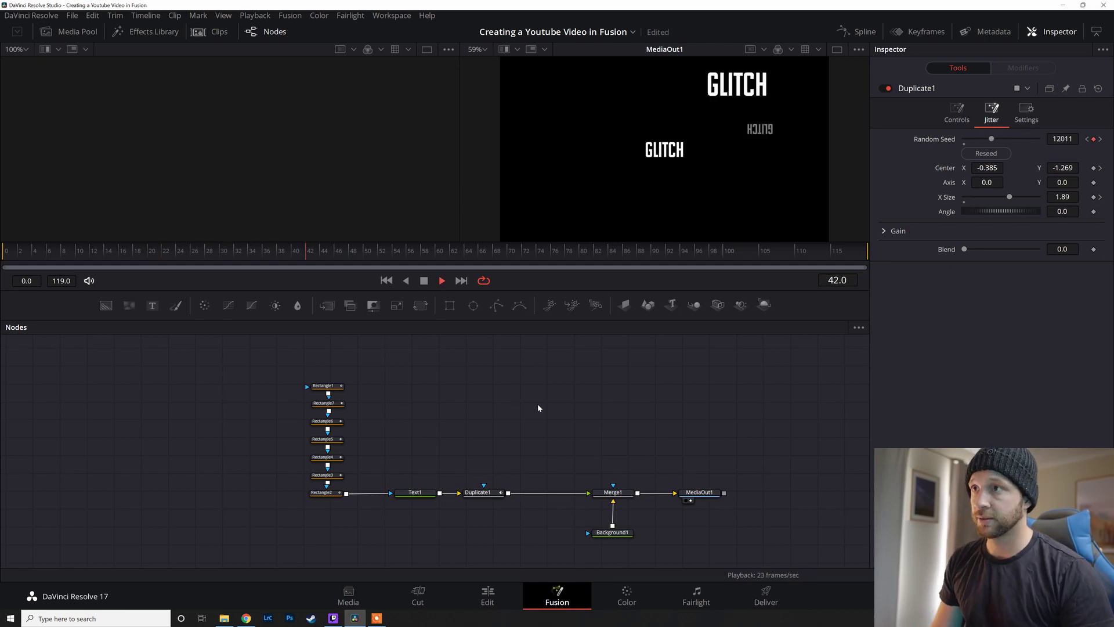
Play the glitch animation several times from different start frames to review the jittered copies of the text.
{"action": "left_click", "coordinate": [166, 250]}
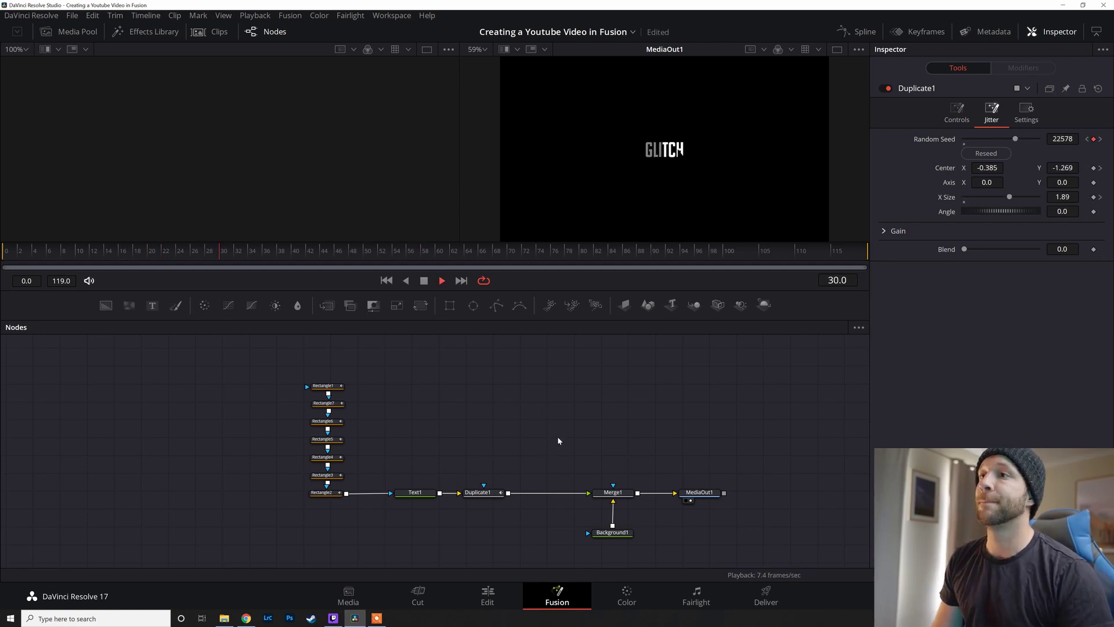
{"action": "left_click", "coordinate": [190, 256]}
{"action": "key", "text": "space"}
{"action": "key", "text": "space"}
{"action": "left_click", "coordinate": [206, 257]}
{"action": "key", "text": "space"}
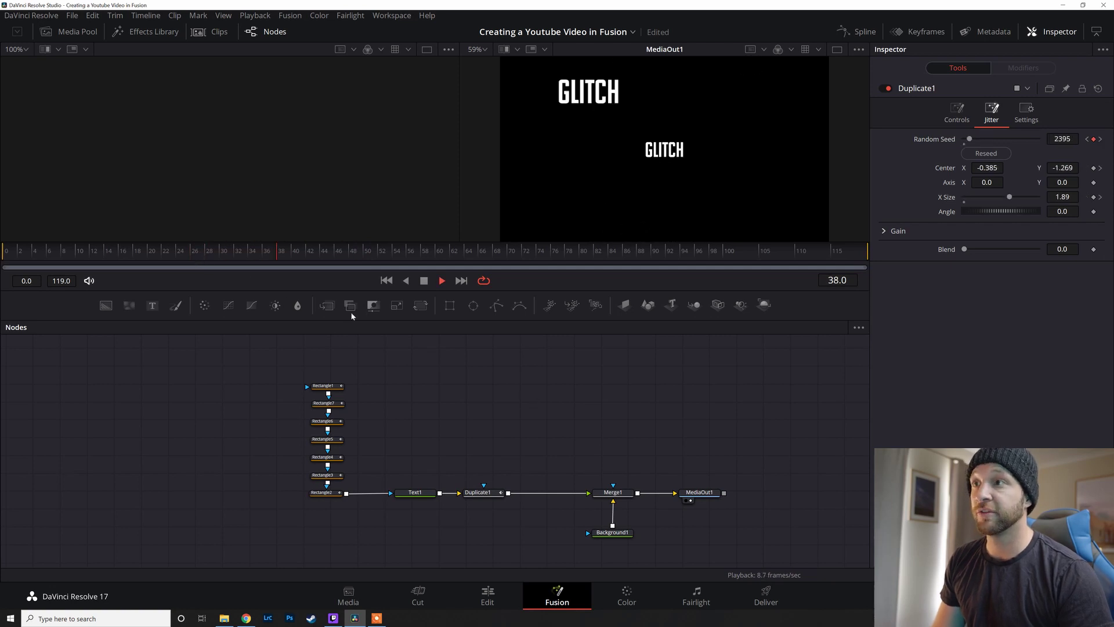
{"action": "key", "text": "space"}
{"action": "left_click", "coordinate": [215, 249]}
{"action": "key", "text": "space"}
{"action": "key", "text": "space"}
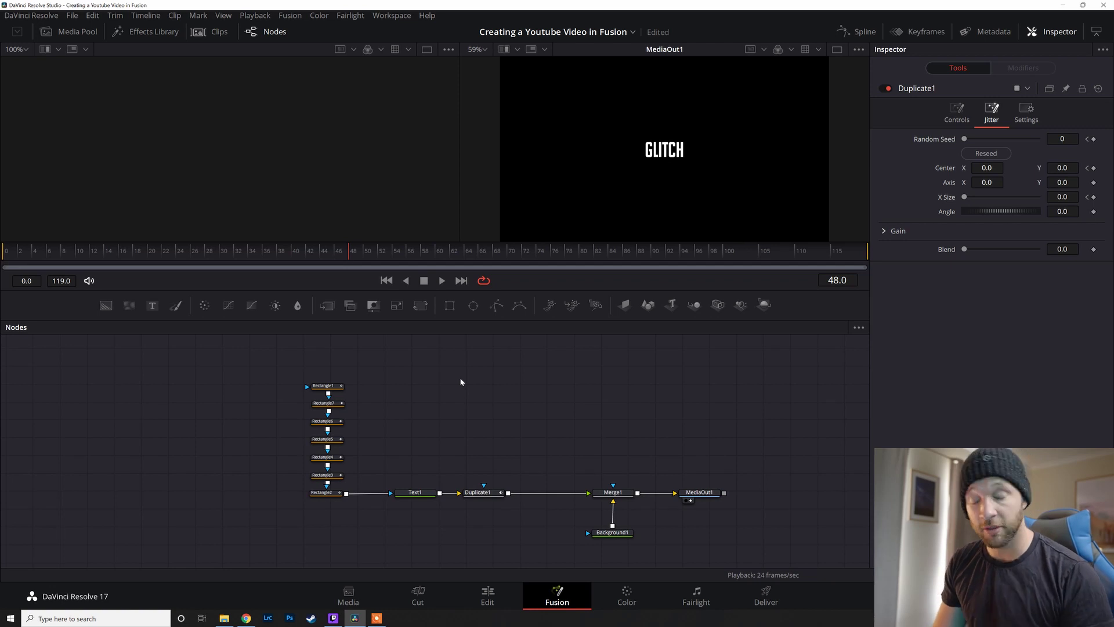
Shift the merge, background and output nodes along to make room, and add a Prism Blur node after Duplicate1.
{"action": "left_click_drag", "start_coordinate": [635, 489], "coordinate": [631, 531]}
{"action": "left_click", "coordinate": [638, 513]}
{"action": "left_click", "coordinate": [490, 493]}
{"action": "key", "text": "shift+space"}
{"action": "type", "text": "dupli"}
{"action": "key", "text": "BackSpace"}
{"action": "key", "text": "BackSpace"}
{"action": "key", "text": "BackSpace"}
{"action": "key", "text": "BackSpace"}
{"action": "key", "text": "BackSpace"}
{"action": "type", "text": "prism"}
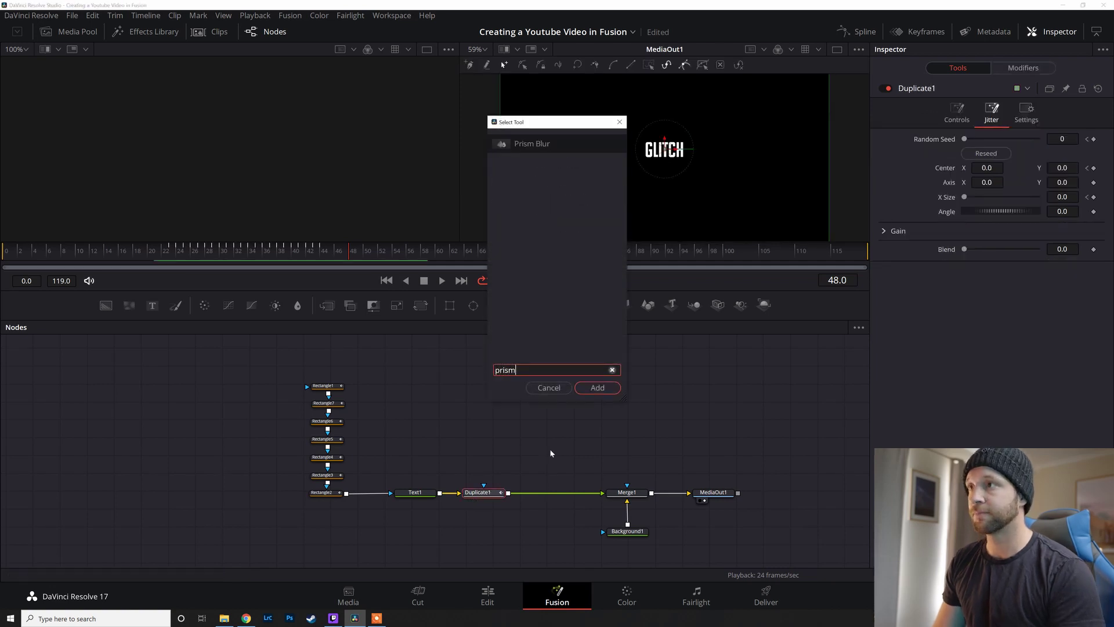
{"action": "key", "text": "Return"}
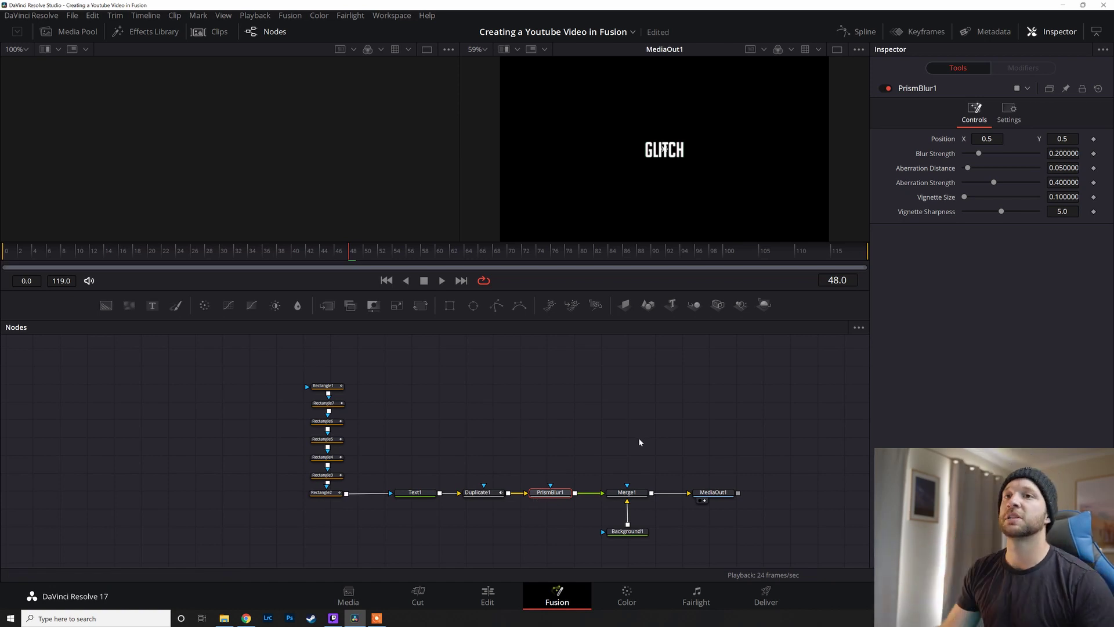
Raise the Prism Blur's Aberration Distance to 0.15 and examine the colour fringing on the text up close.
{"action": "left_click_drag", "start_coordinate": [967, 167], "coordinate": [980, 170]}
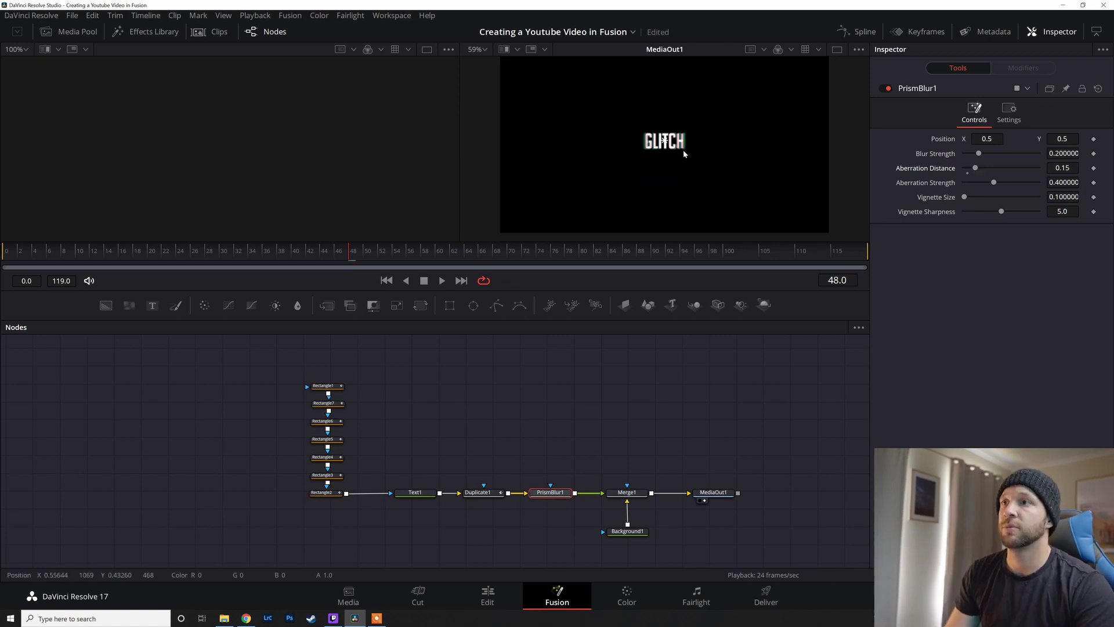
{"action": "scroll", "coordinate": [690, 152], "scroll_direction": "up", "scroll_amount": 5}
{"action": "scroll", "coordinate": [685, 149], "scroll_direction": "up", "scroll_amount": 1}
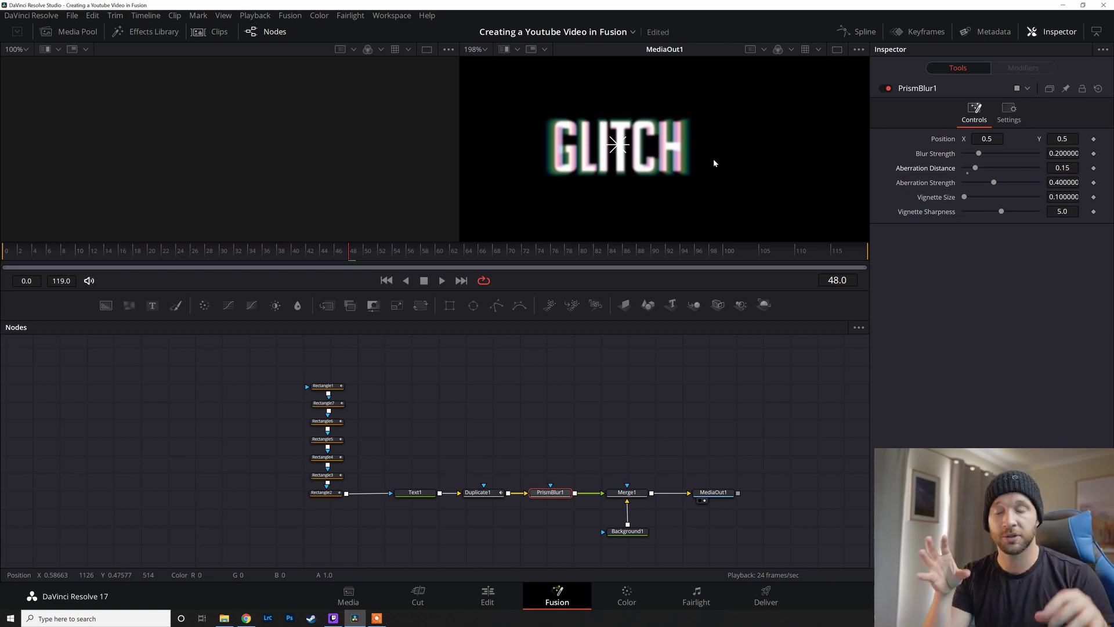
{"action": "scroll", "coordinate": [615, 149], "scroll_direction": "down", "scroll_amount": 5}
{"action": "scroll", "coordinate": [615, 150], "scroll_direction": "down", "scroll_amount": 2}
{"action": "scroll", "coordinate": [615, 149], "scroll_direction": "up", "scroll_amount": 5}
At frame 23, keyframe the Prism Blur's Aberration Distance and Blur Strength at 0.
{"action": "left_click", "coordinate": [184, 259]}
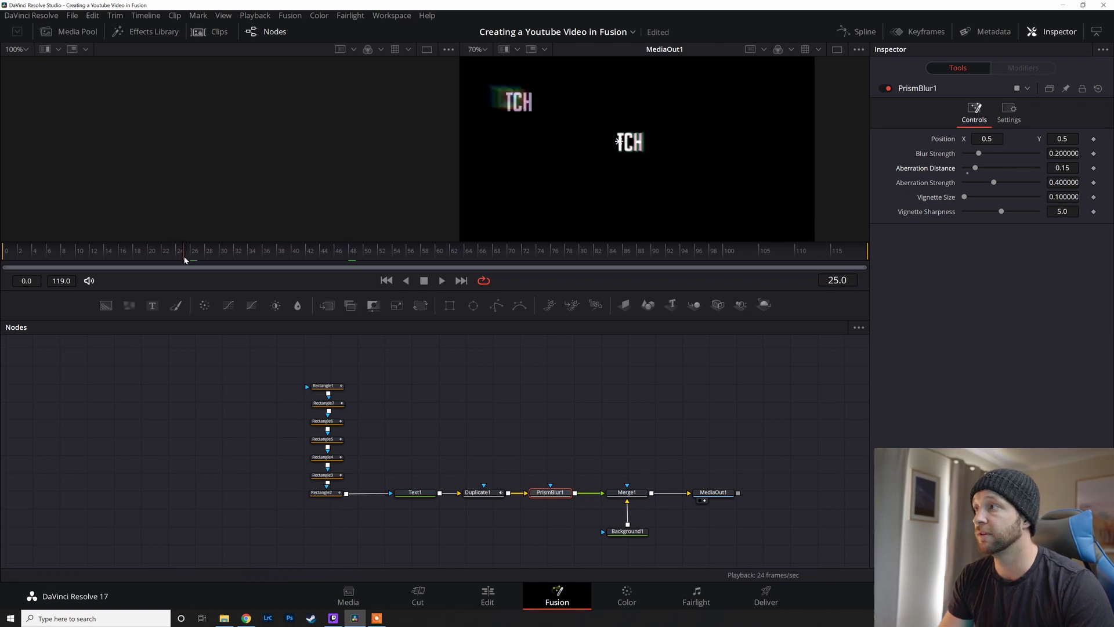
{"action": "left_click_drag", "start_coordinate": [184, 260], "coordinate": [179, 259]}
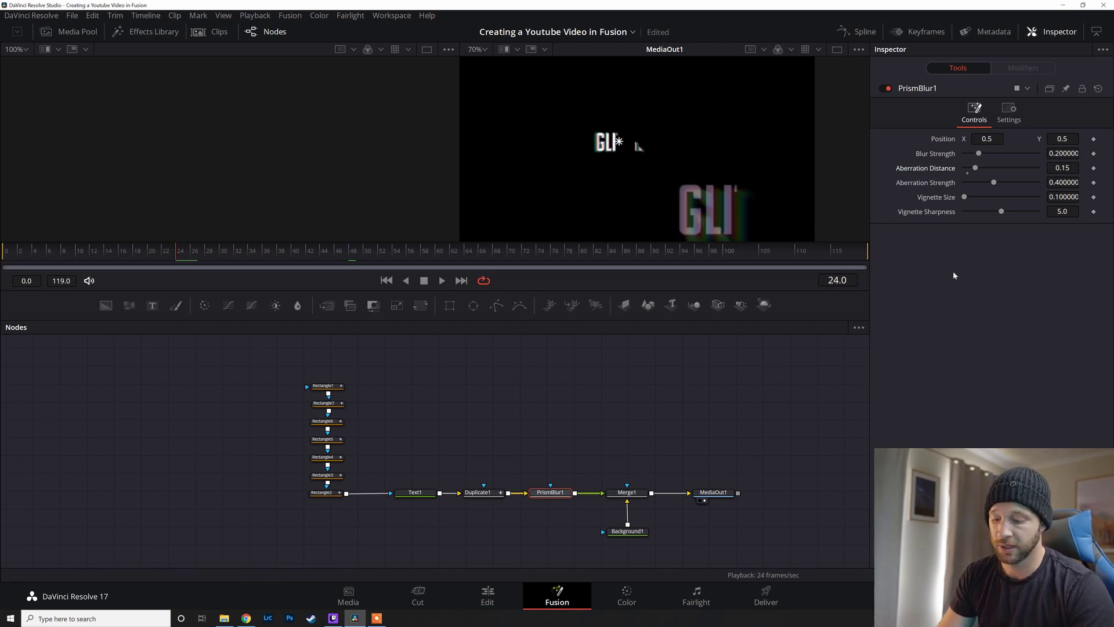
{"action": "key", "text": "Left"}
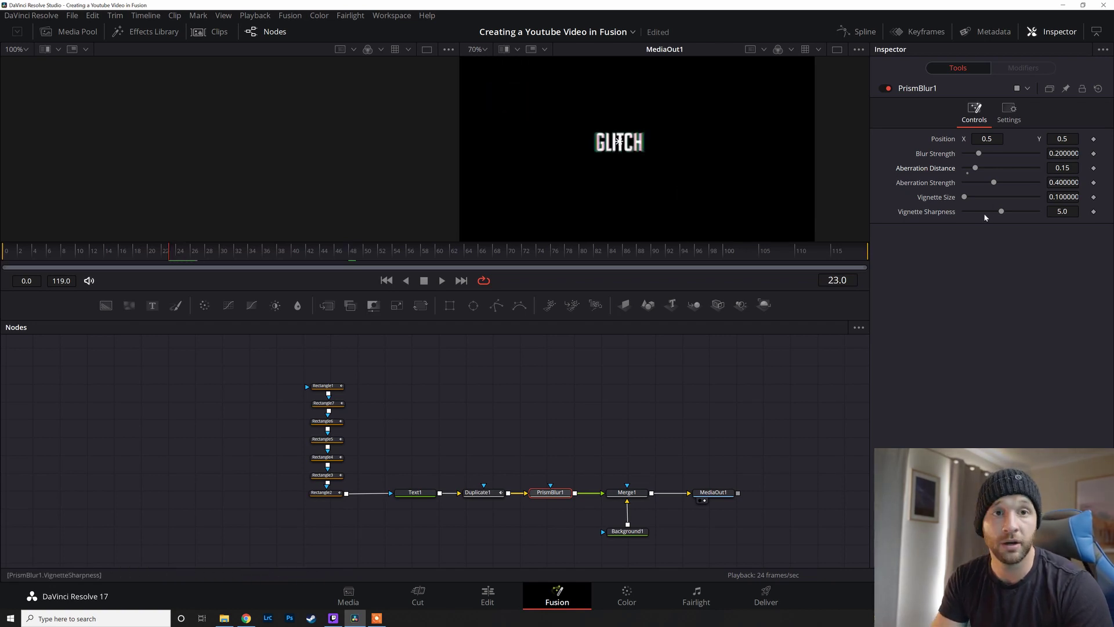
{"action": "left_click", "coordinate": [1094, 168]}
{"action": "left_click_drag", "start_coordinate": [976, 170], "coordinate": [871, 169]}
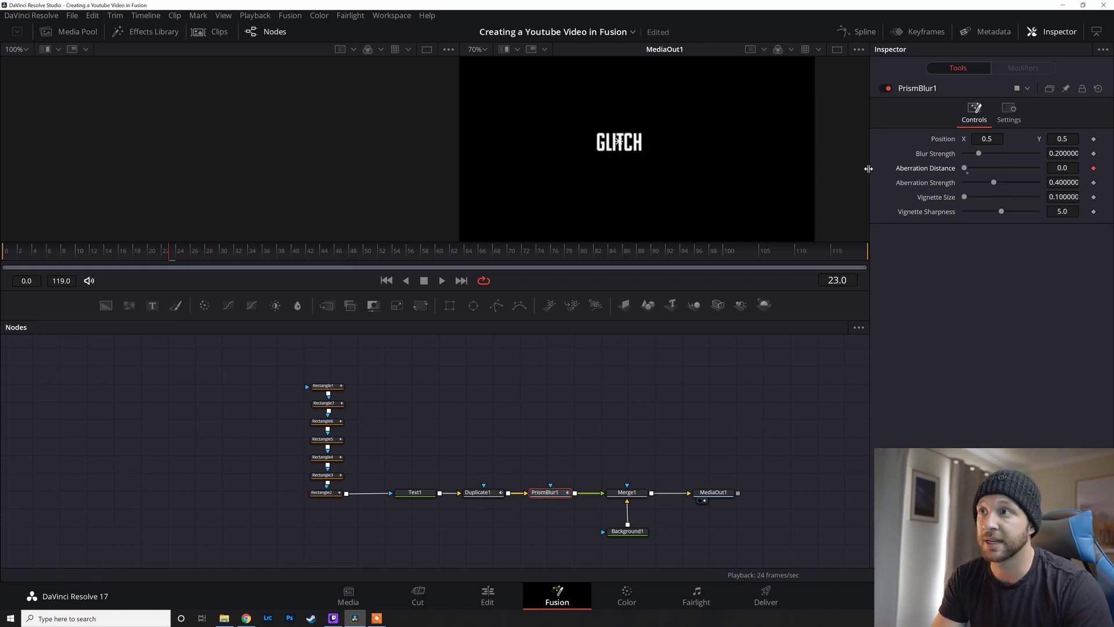
{"action": "left_click_drag", "start_coordinate": [979, 154], "coordinate": [915, 161]}
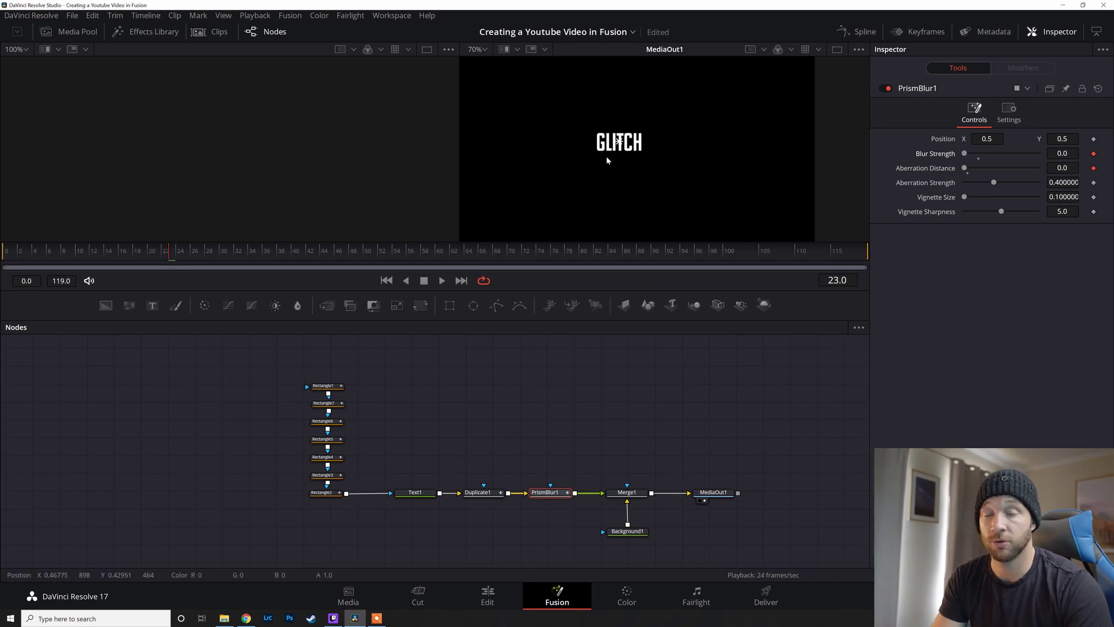
At frame 24, set Blur Strength to 0.22 and Aberration Distance to 0.236, and play the animation from frame 23.
{"action": "key", "text": "Right"}
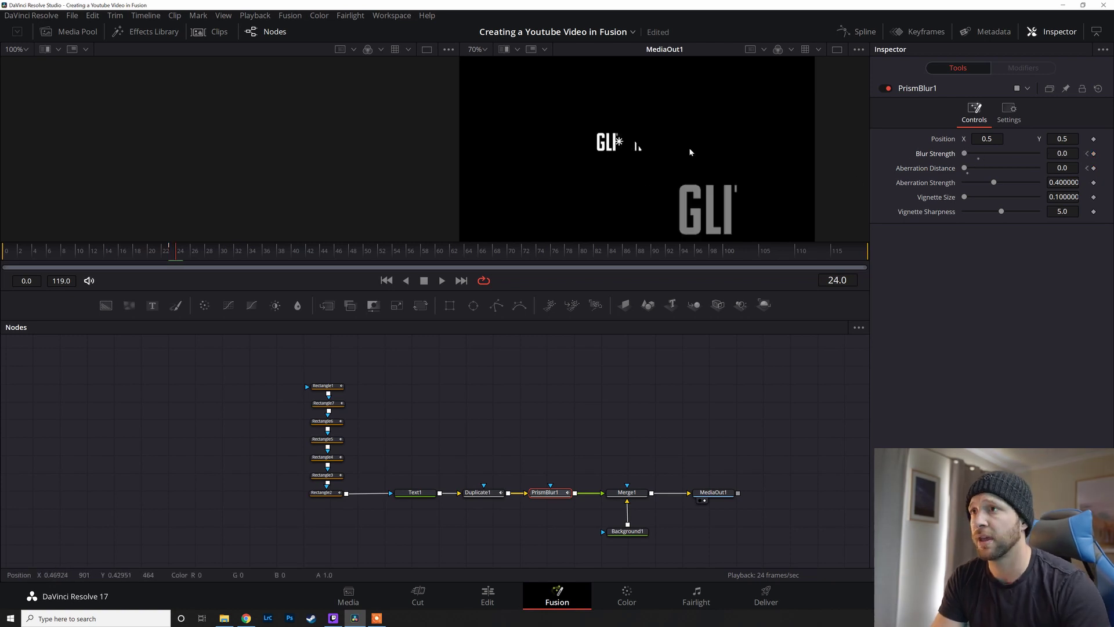
{"action": "left_click_drag", "start_coordinate": [964, 154], "coordinate": [984, 171]}
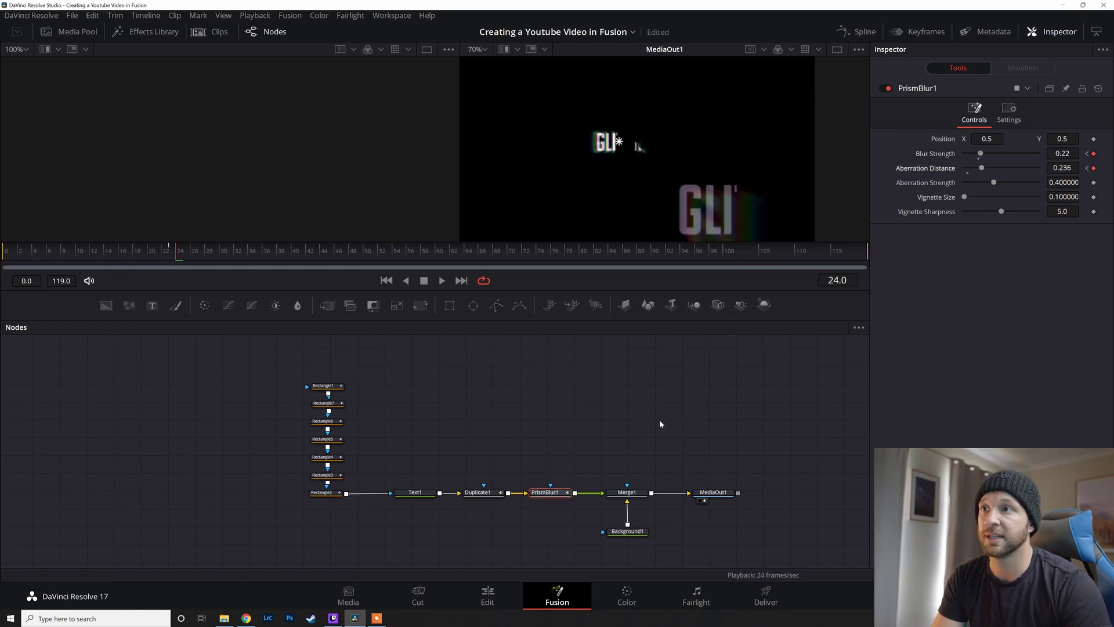
{"action": "left_click", "coordinate": [170, 256]}
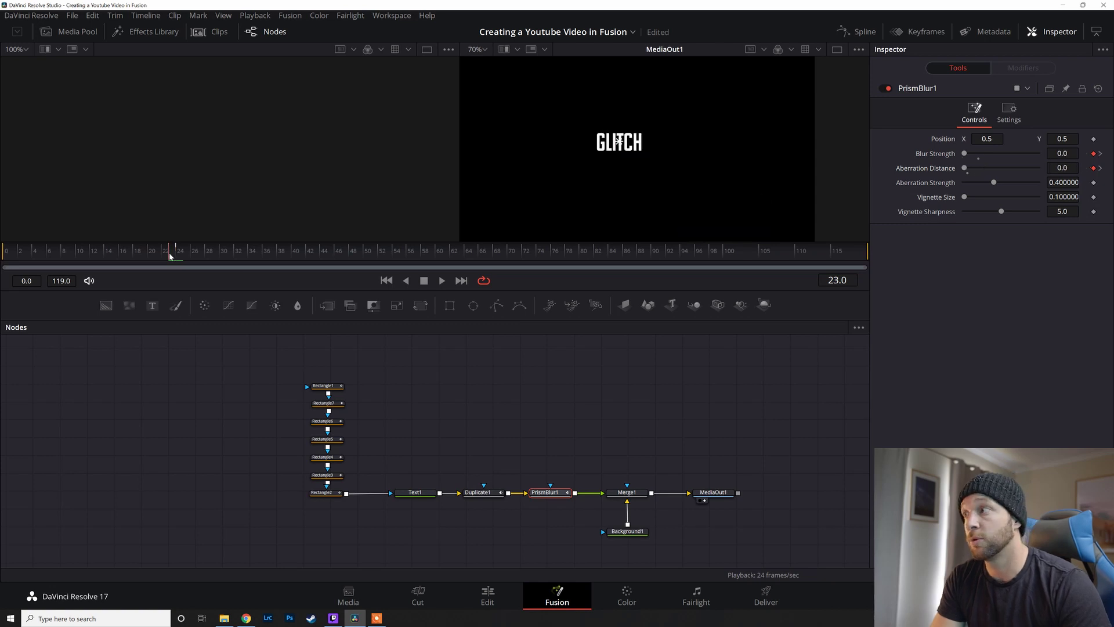
{"action": "left_click", "coordinate": [611, 399]}
{"action": "key", "text": "space"}
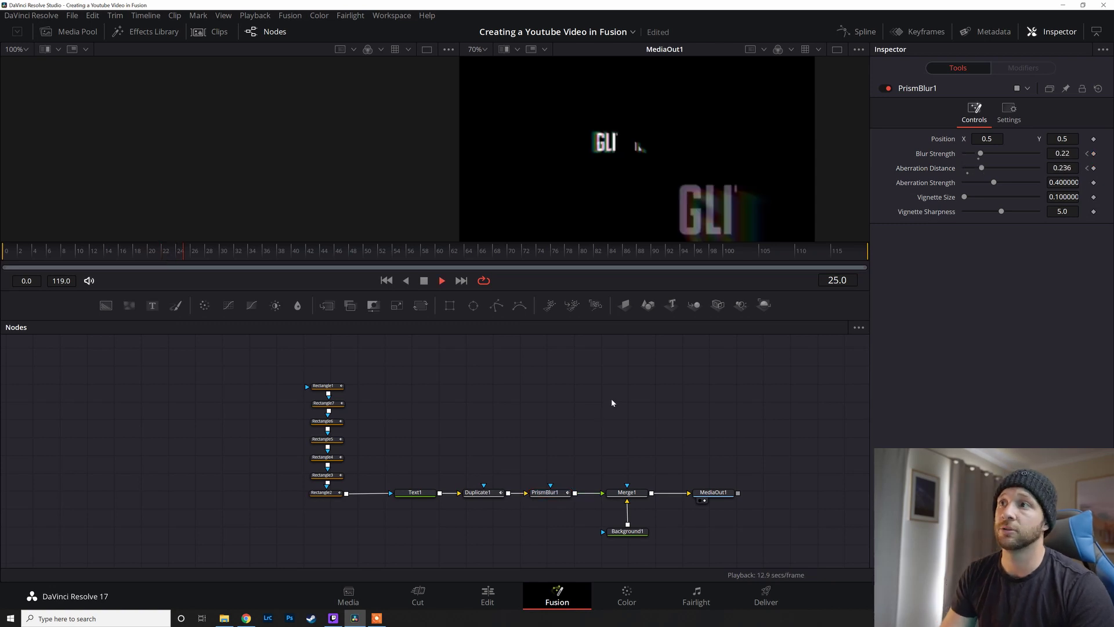
{"action": "key", "text": "space"}
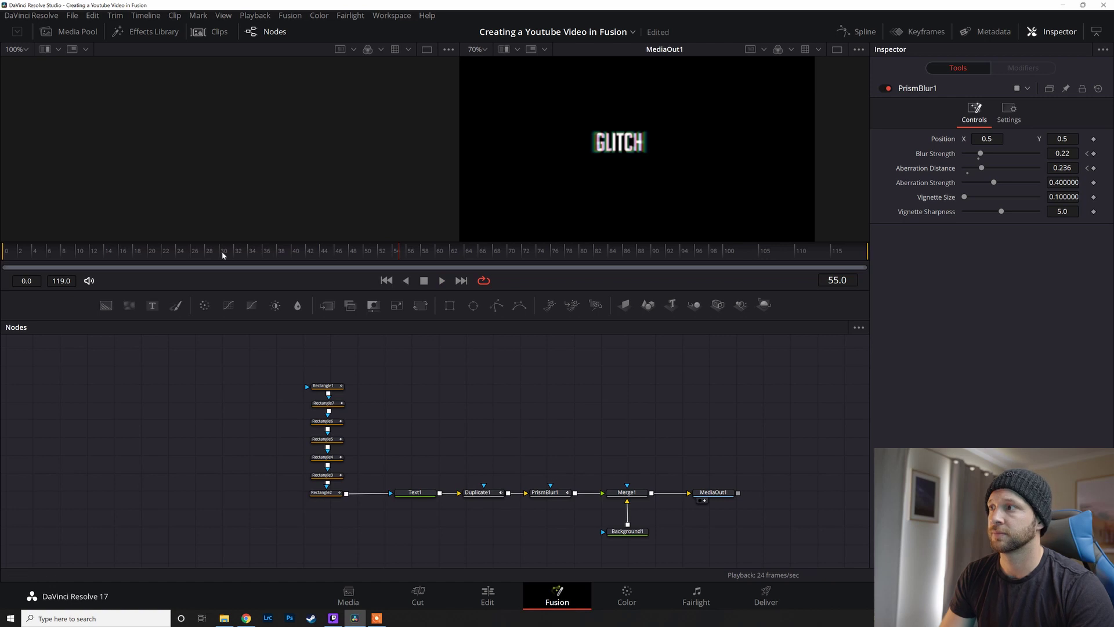
At the end of the glitch, keyframe the Prism Blur's Blur Strength down to 0 at frame 44 and bring Aberration Distance to 0 as well.
{"action": "mouse_move", "coordinate": [318, 257]}
{"action": "left_mouse_down"}
{"action": "mouse_move", "coordinate": [295, 259]}
{"action": "mouse_move", "coordinate": [320, 264]}
{"action": "left_mouse_up"}
{"action": "left_click", "coordinate": [1093, 153]}
{"action": "left_click_drag", "start_coordinate": [981, 153], "coordinate": [958, 168]}
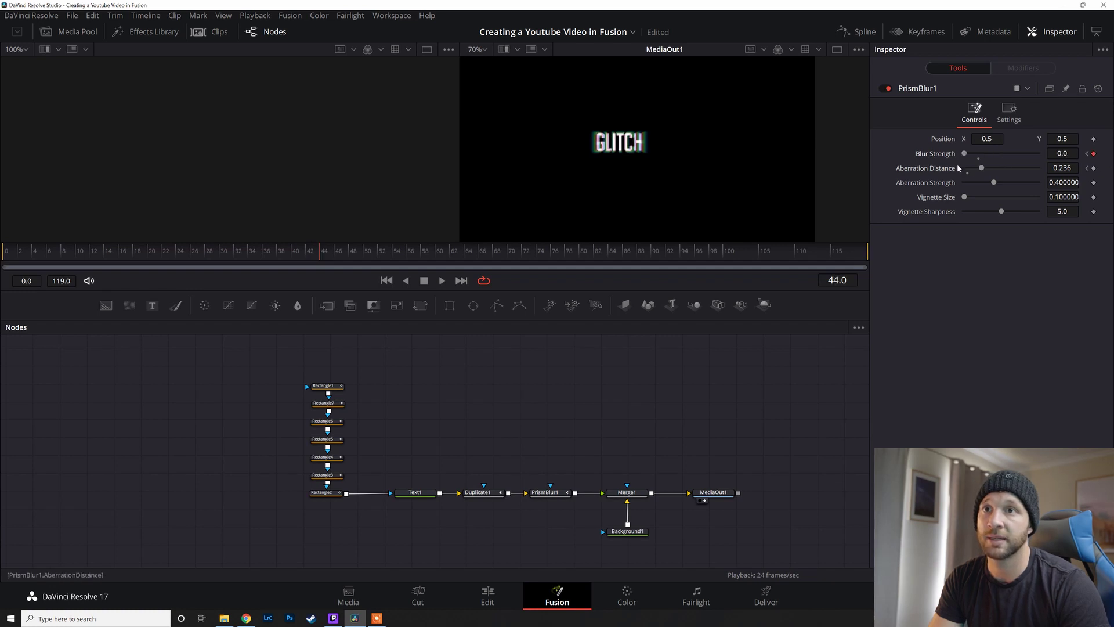
{"action": "key", "text": "Left"}
{"action": "key", "text": "Left"}
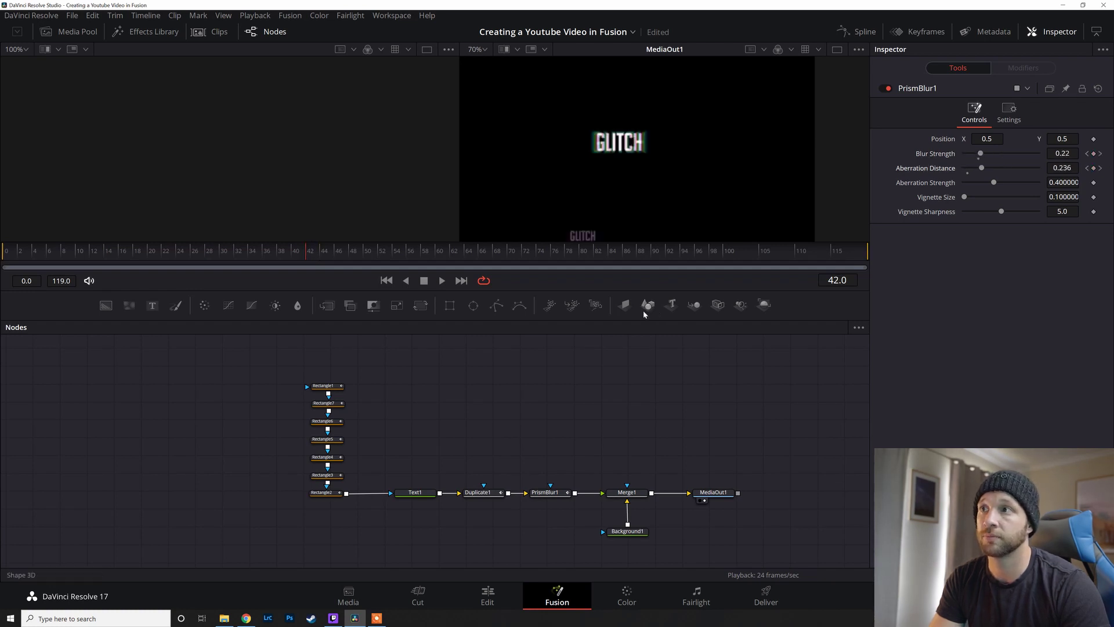
{"action": "key", "text": "Right"}
{"action": "left_click", "coordinate": [1094, 168]}
{"action": "left_click_drag", "start_coordinate": [981, 167], "coordinate": [972, 169]}
At frame 24, lower the Aberration Distance to 0.071 and replay the glitch animation.
{"action": "left_click", "coordinate": [160, 254]}
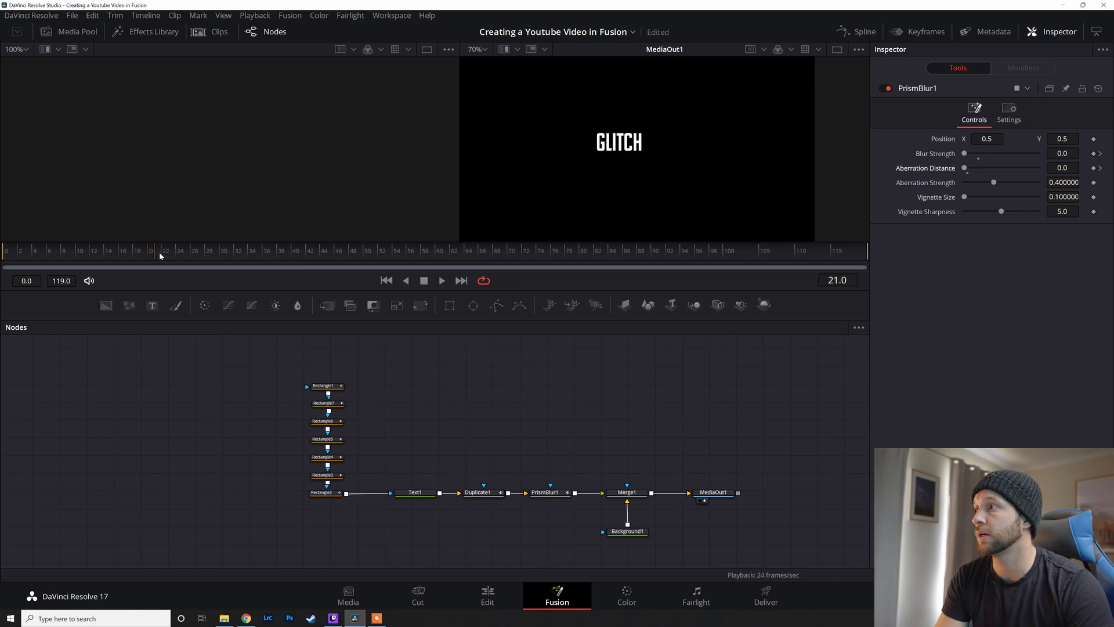
{"action": "left_click_drag", "start_coordinate": [167, 256], "coordinate": [180, 256]}
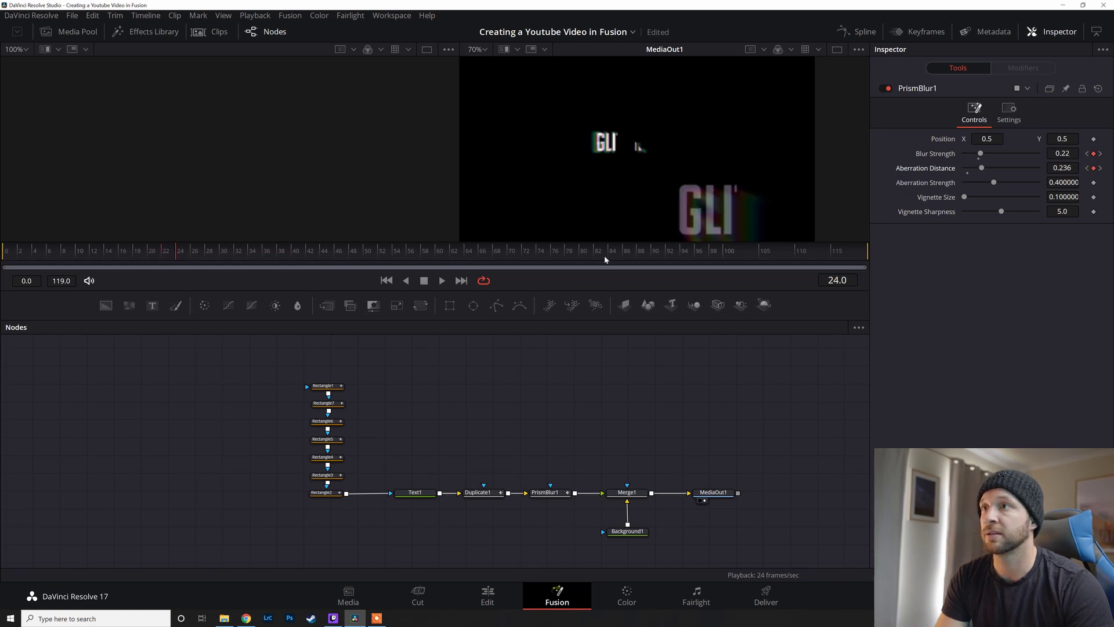
{"action": "left_click_drag", "start_coordinate": [981, 168], "coordinate": [969, 171]}
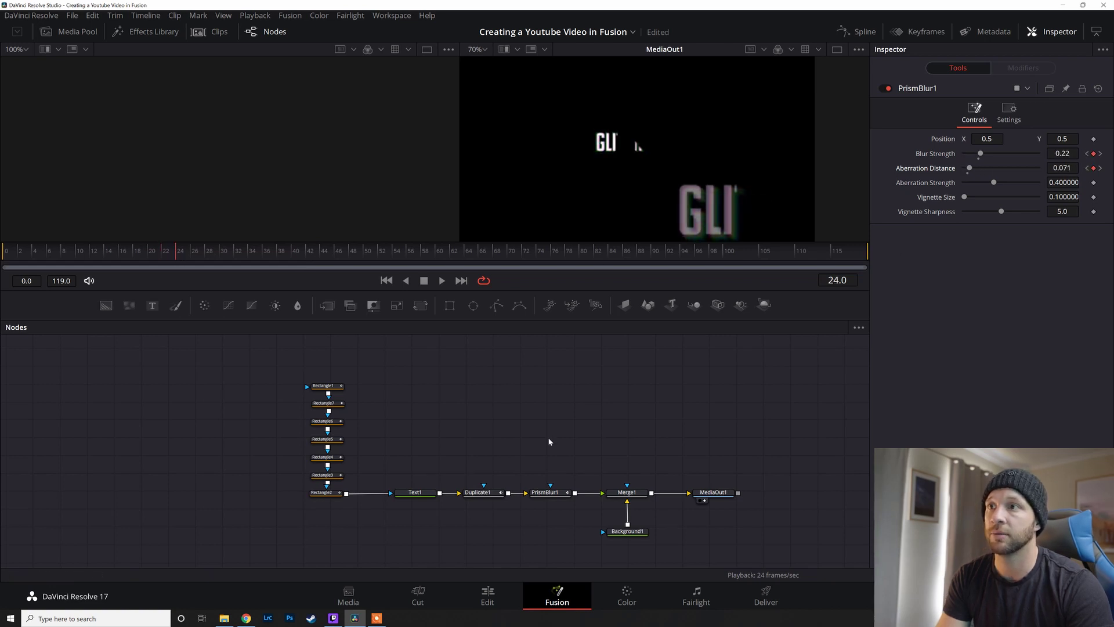
{"action": "key", "text": "space"}
{"action": "left_click", "coordinate": [200, 256]}
{"action": "key", "text": "space"}
{"action": "key", "text": "space"}
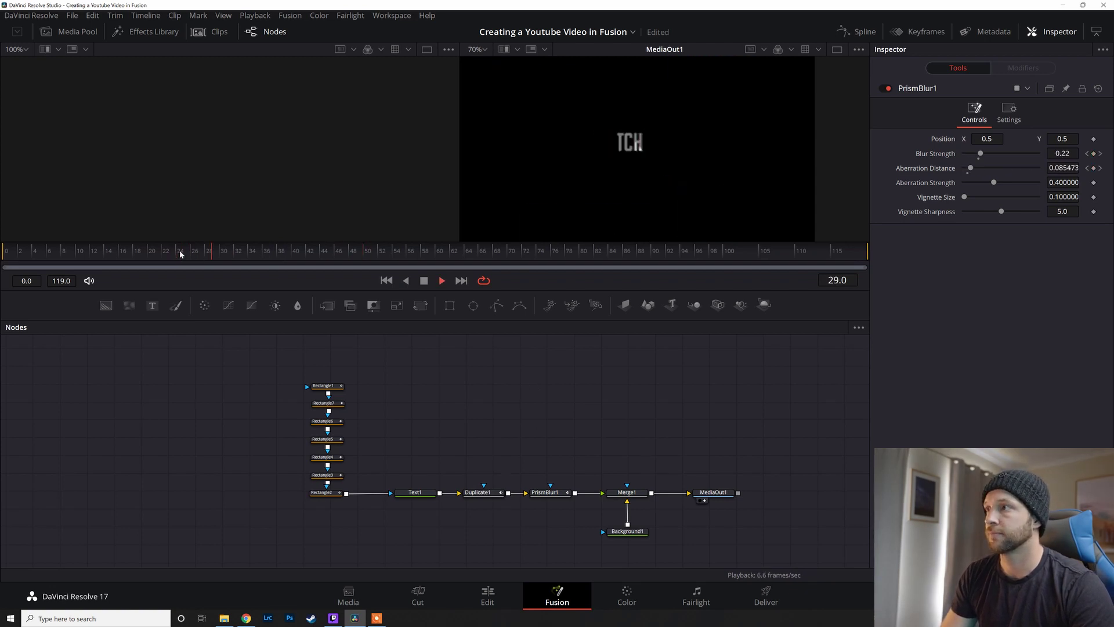
{"action": "key", "text": "space"}
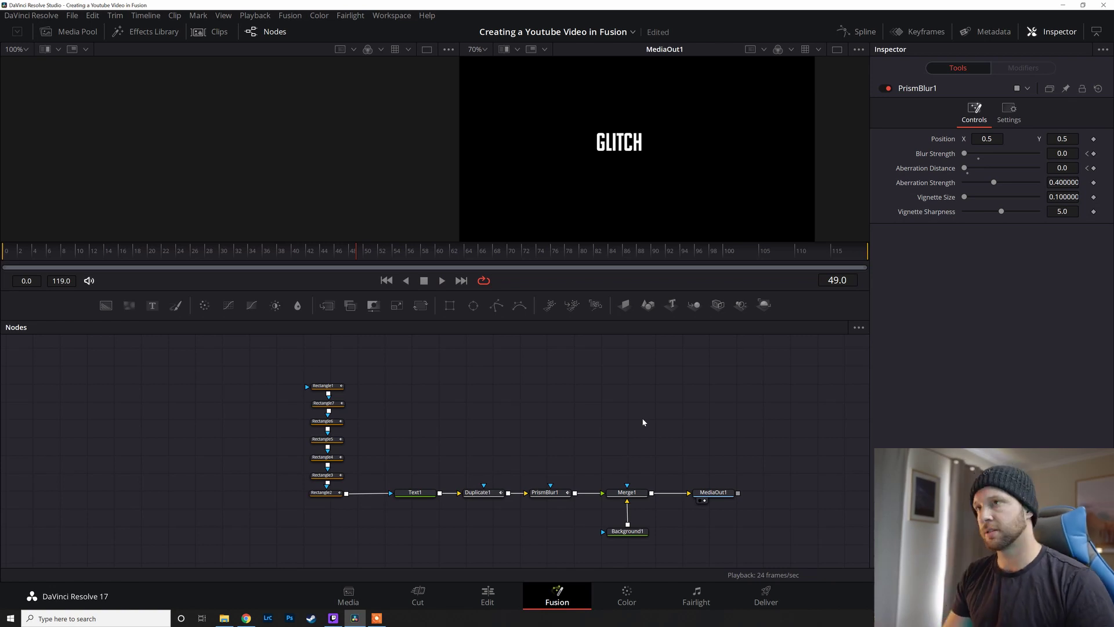
{"action": "key", "text": "space"}
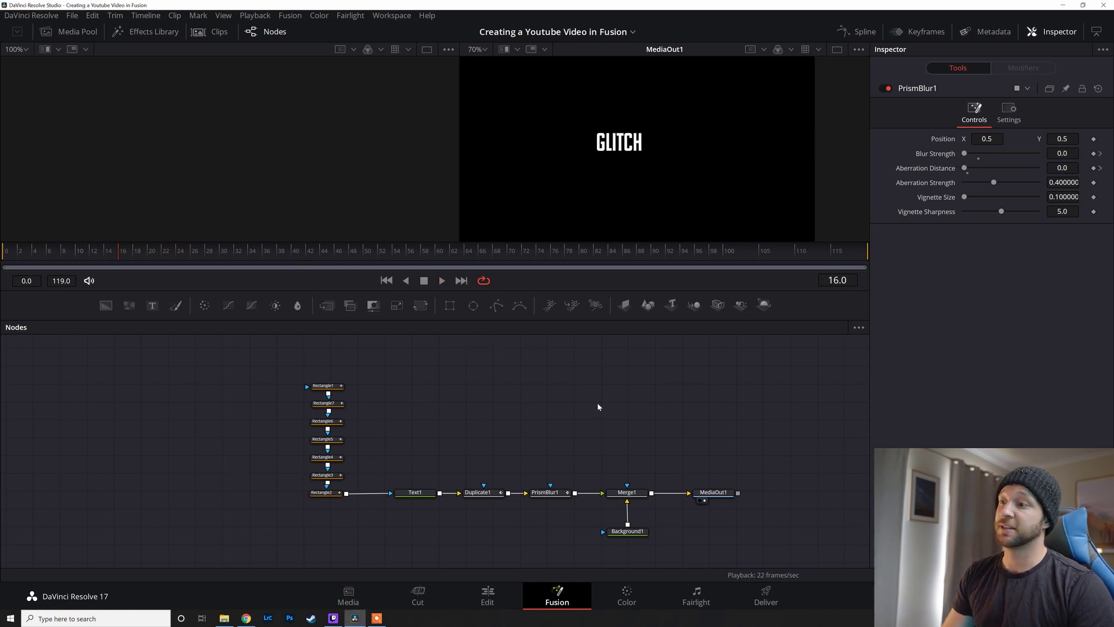
Move the merge, background and output nodes further along and insert a DVE node between PrismBlur1 and Merge1.
{"action": "left_click_drag", "start_coordinate": [598, 407], "coordinate": [738, 537]}
{"action": "left_click_drag", "start_coordinate": [621, 493], "coordinate": [701, 494]}
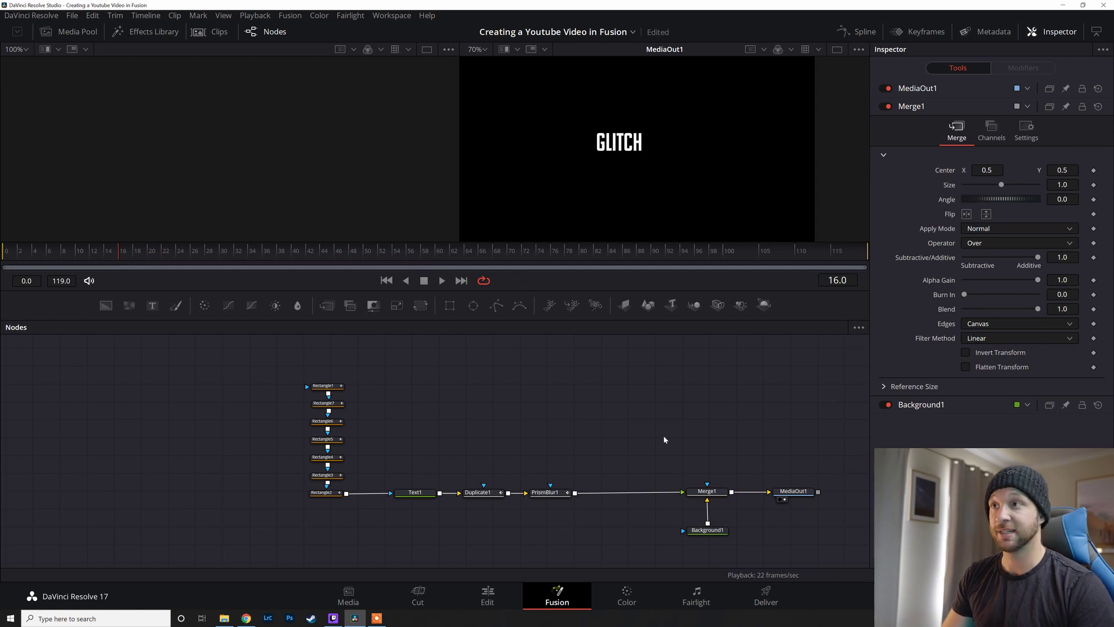
{"action": "key", "text": "shift+space"}
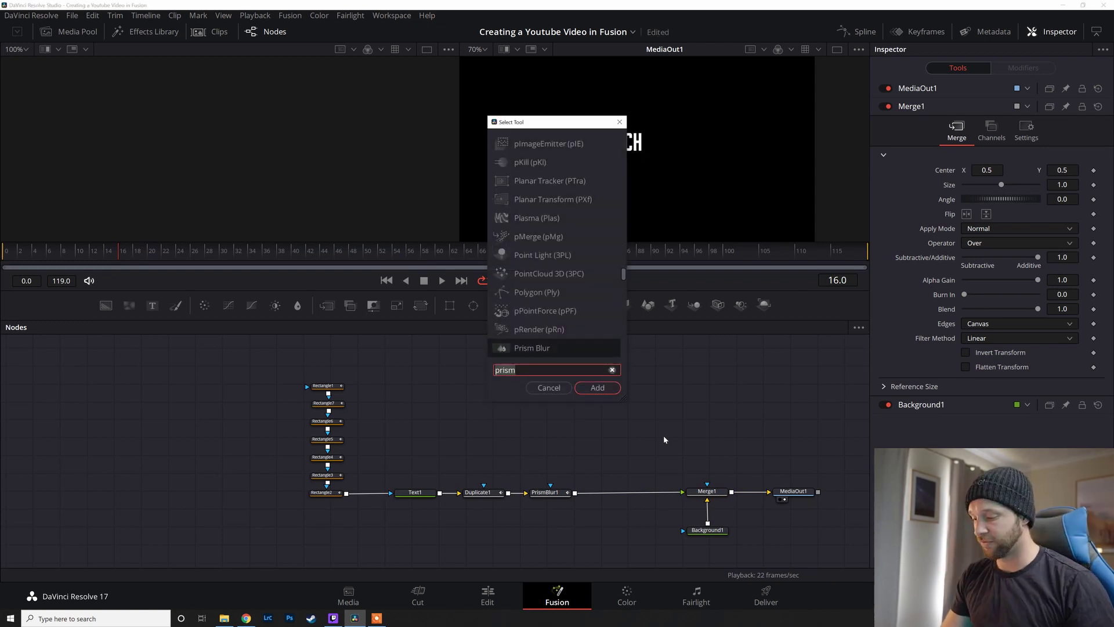
{"action": "type", "text": "Dve"}
{"action": "left_click", "coordinate": [597, 388]}
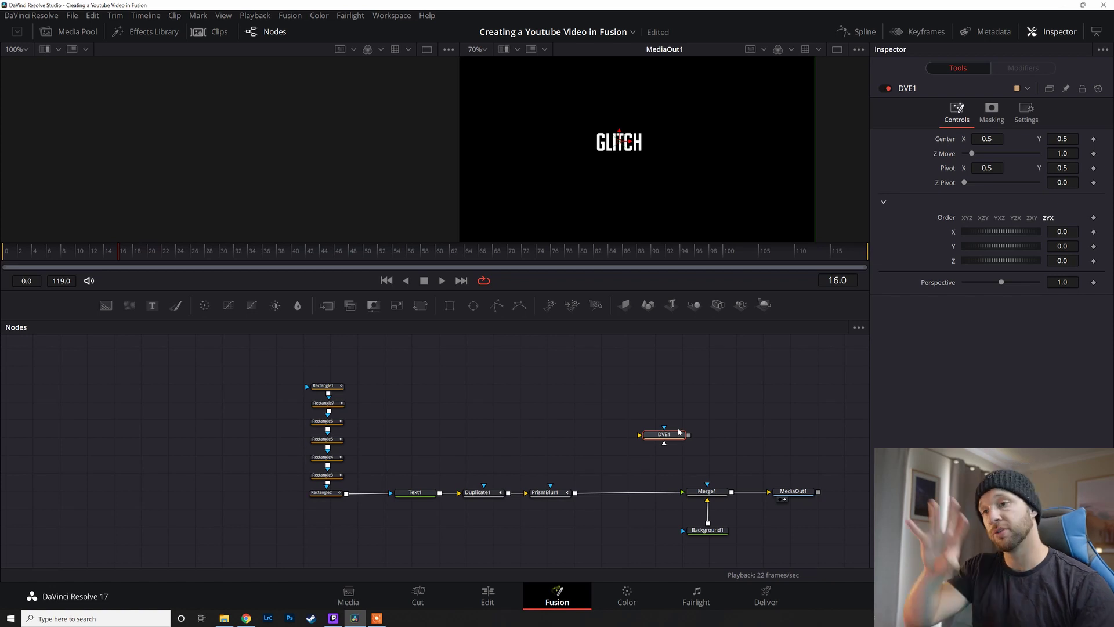
{"action": "left_click_drag", "start_coordinate": [679, 431], "coordinate": [637, 494]}
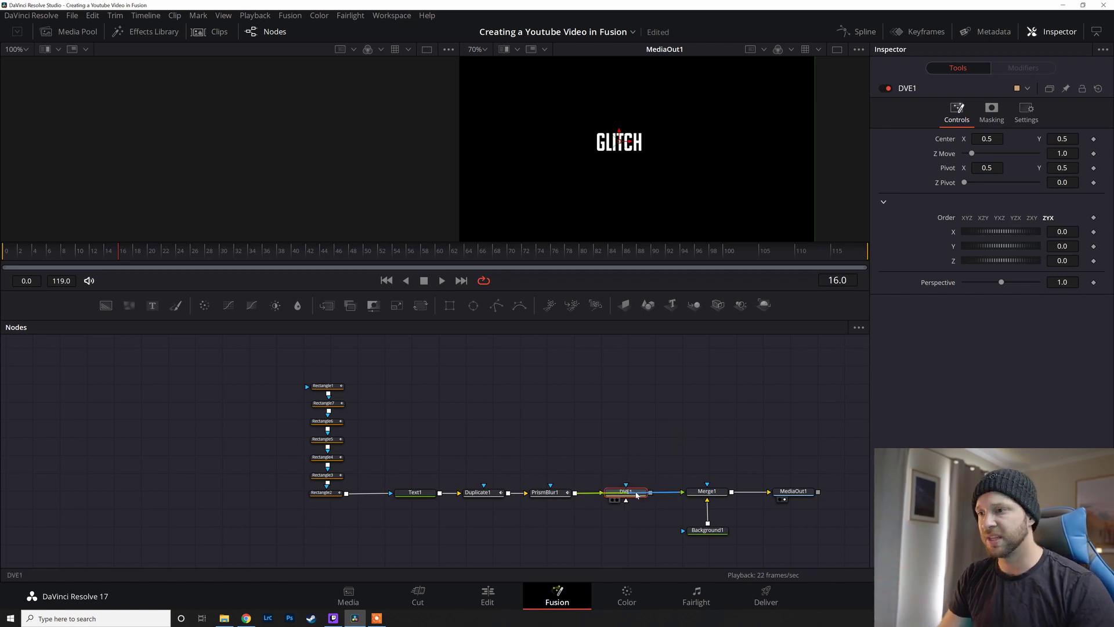
{"action": "scroll", "coordinate": [648, 504], "scroll_direction": "down", "scroll_amount": 3}
{"action": "left_click", "coordinate": [634, 422]}
{"action": "scroll", "coordinate": [633, 400], "scroll_direction": "up", "scroll_amount": 2}
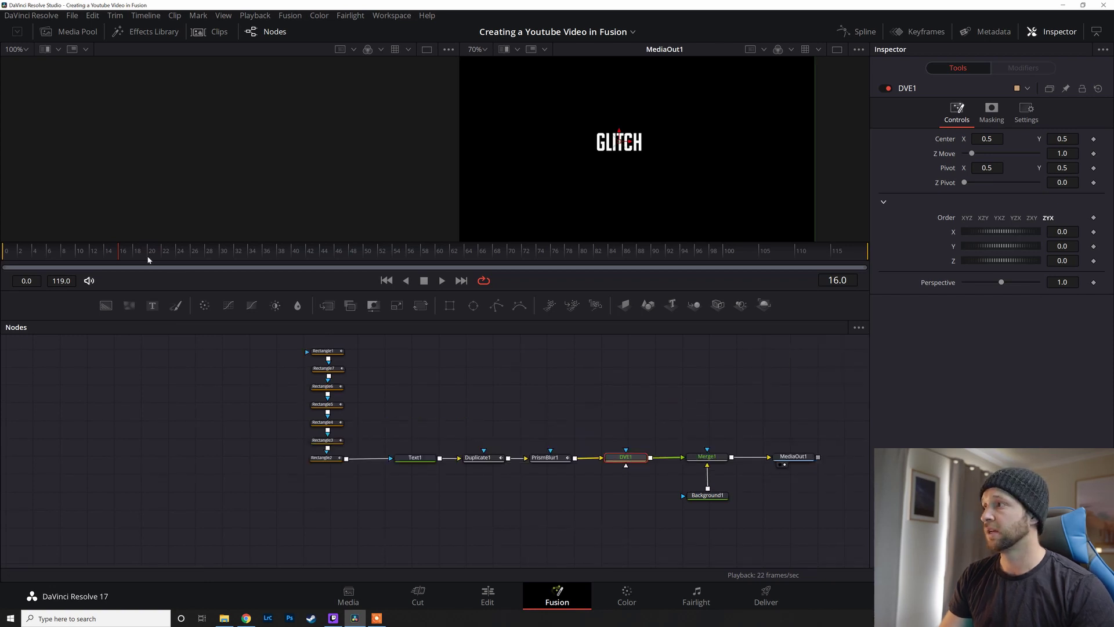
Save the project and keyframe the DVE's Z Move at 1.0 on frame 20.
{"action": "mouse_move", "coordinate": [165, 257]}
{"action": "left_mouse_down"}
{"action": "mouse_move", "coordinate": [182, 255]}
{"action": "mouse_move", "coordinate": [171, 256]}
{"action": "left_mouse_up"}
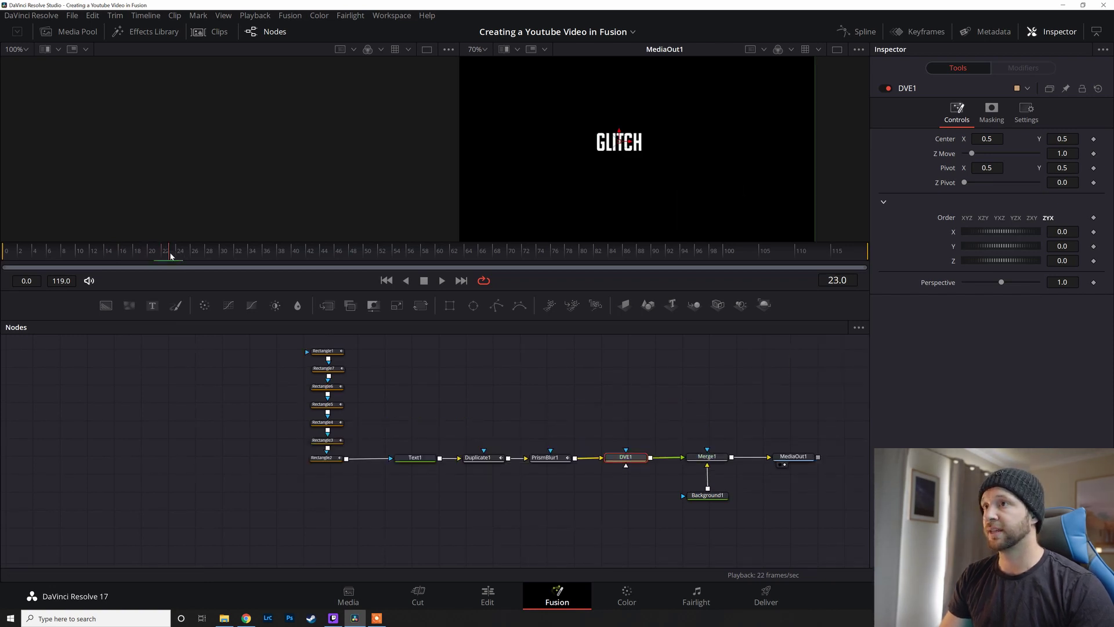
{"action": "key", "text": "ctrl+s"}
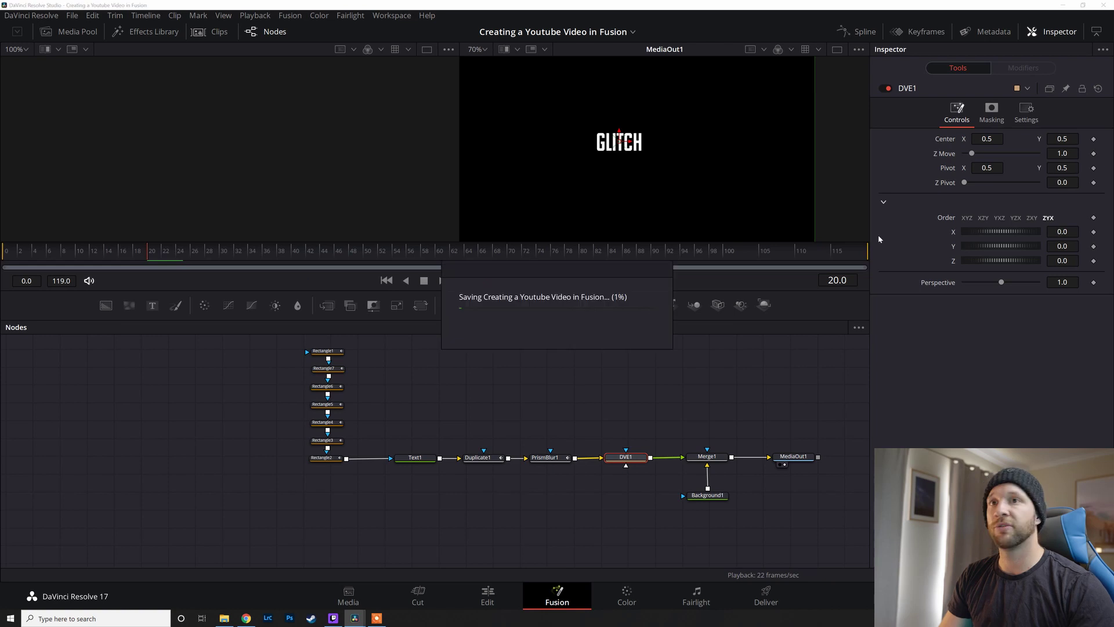
{"action": "left_click", "coordinate": [1093, 153]}
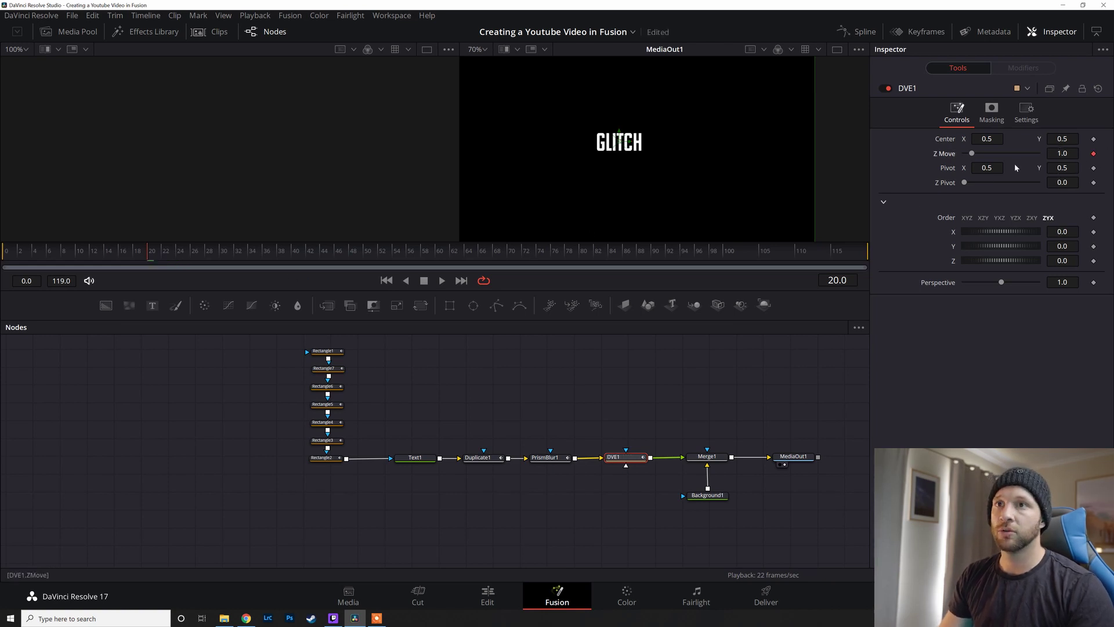
At frame 0, set the DVE's Z Move to 10.
{"action": "left_click_drag", "start_coordinate": [96, 255], "coordinate": [5, 257]}
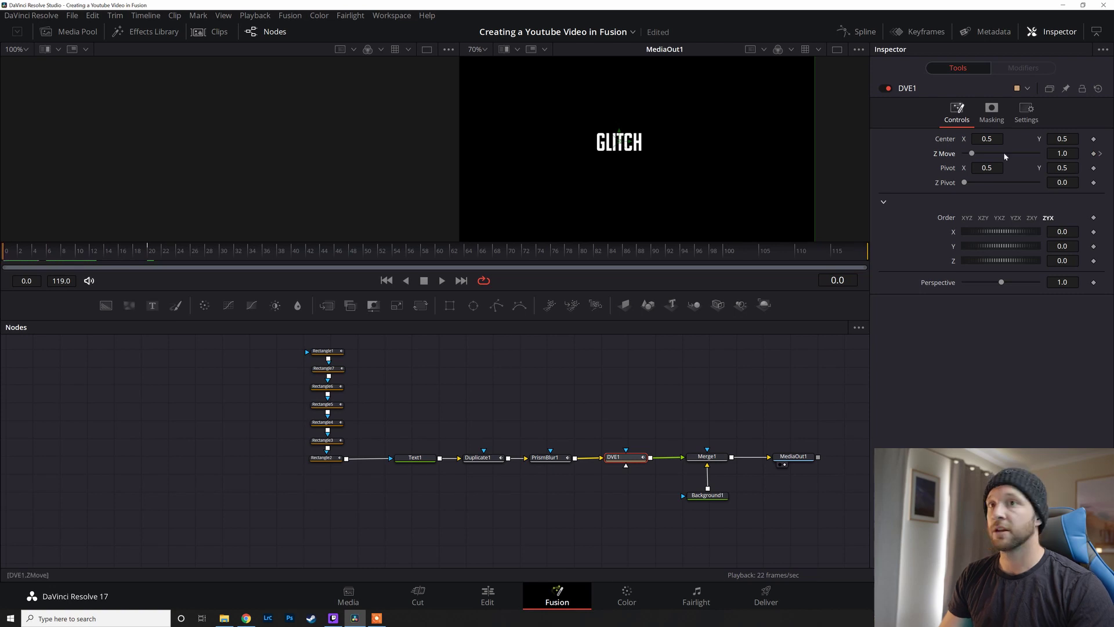
{"action": "left_click", "coordinate": [1063, 153]}
{"action": "type", "text": "10"}
{"action": "key", "text": "Return"}
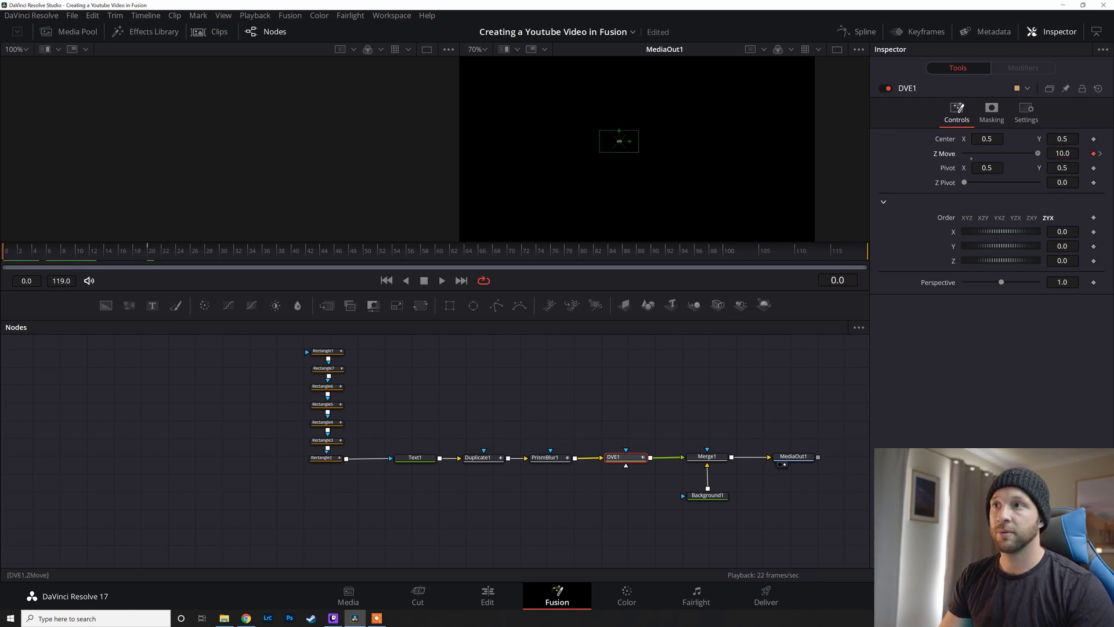
Play back the zoom-in from frame 0 to check the DVE animation.
{"action": "left_click_drag", "start_coordinate": [118, 256], "coordinate": [7, 255]}
{"action": "key", "text": "space"}
{"action": "left_click", "coordinate": [451, 386]}
{"action": "key", "text": "space"}
{"action": "left_click", "coordinate": [105, 253]}
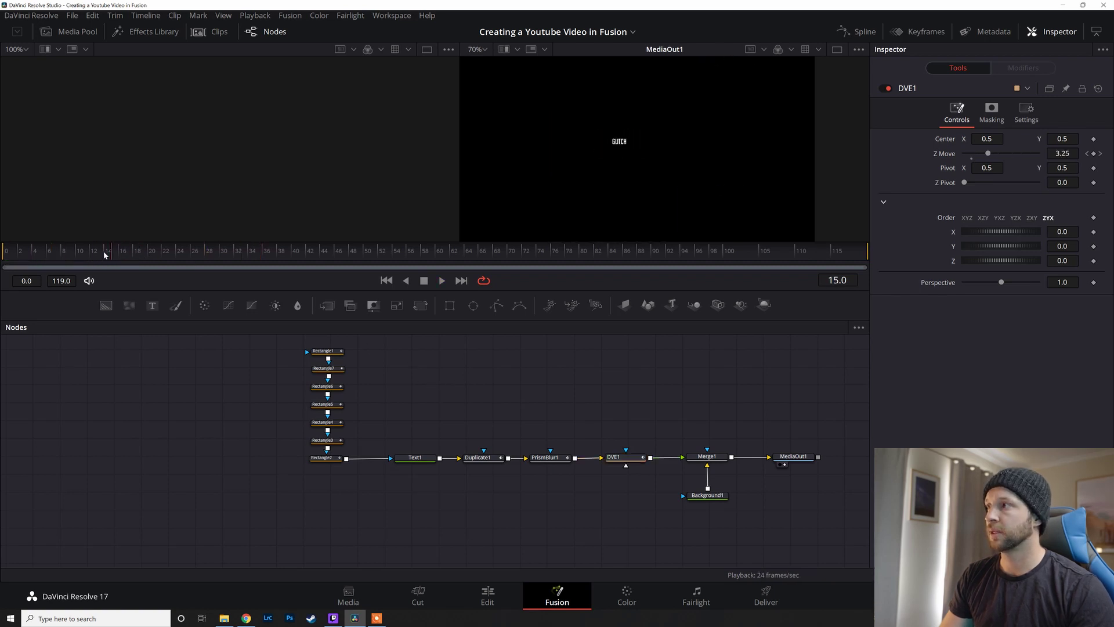
Select the DVE node and keyframe its Z Move at 0.8 on the last frame, 119.
{"action": "left_click", "coordinate": [622, 457]}
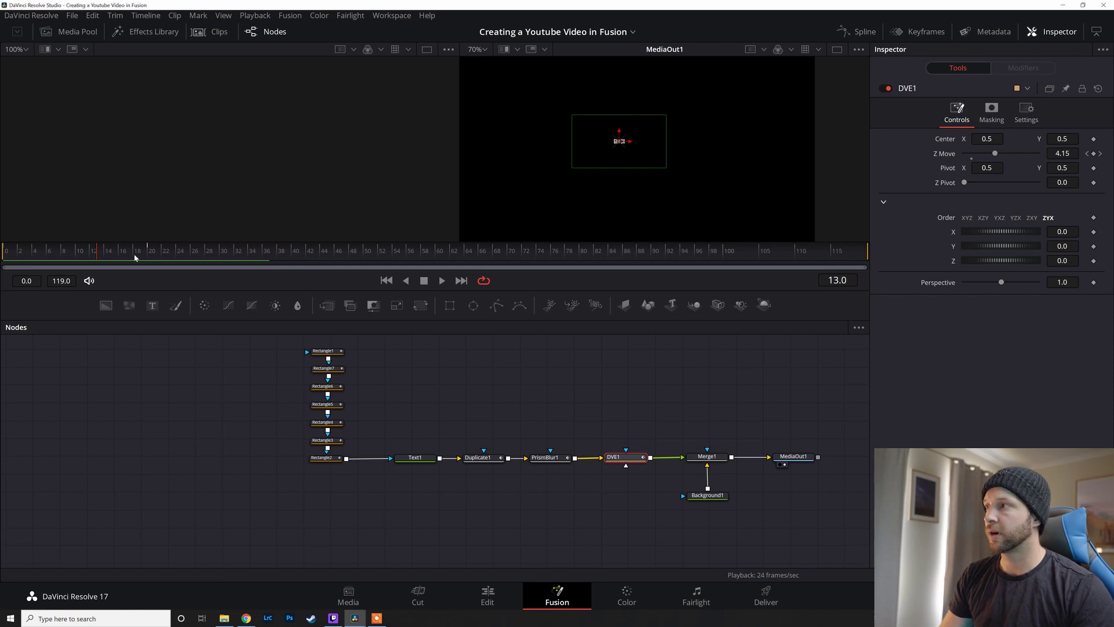
{"action": "left_click", "coordinate": [151, 258]}
{"action": "left_click_drag", "start_coordinate": [150, 257], "coordinate": [391, 253]}
{"action": "left_click_drag", "start_coordinate": [682, 251], "coordinate": [853, 249]}
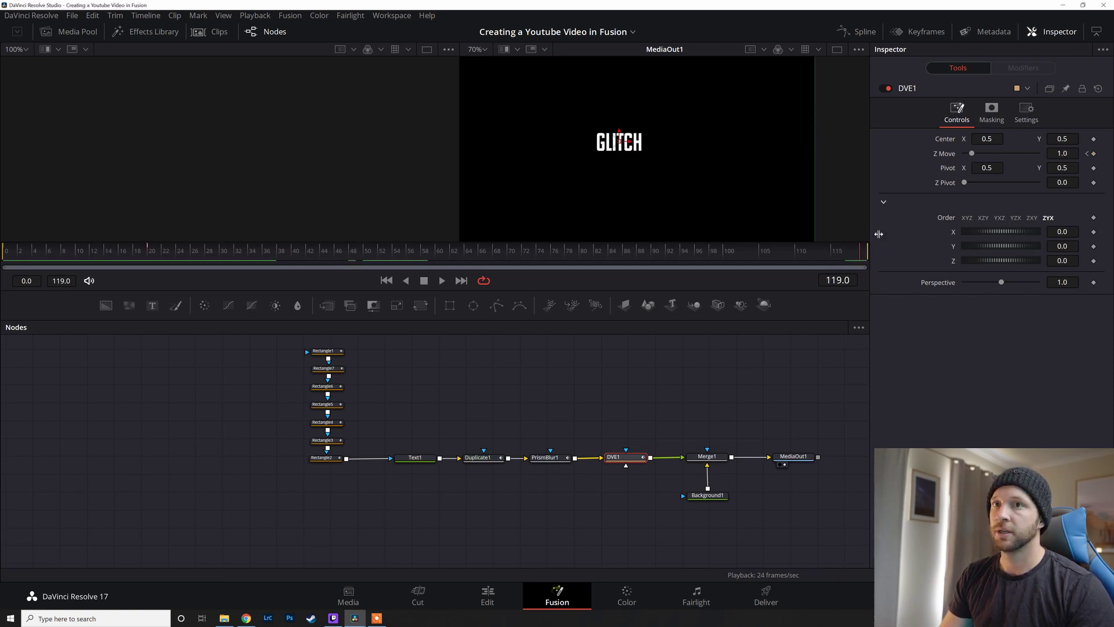
{"action": "left_click", "coordinate": [1070, 153]}
{"action": "type", "text": "1.2"}
{"action": "key", "text": "Tab"}
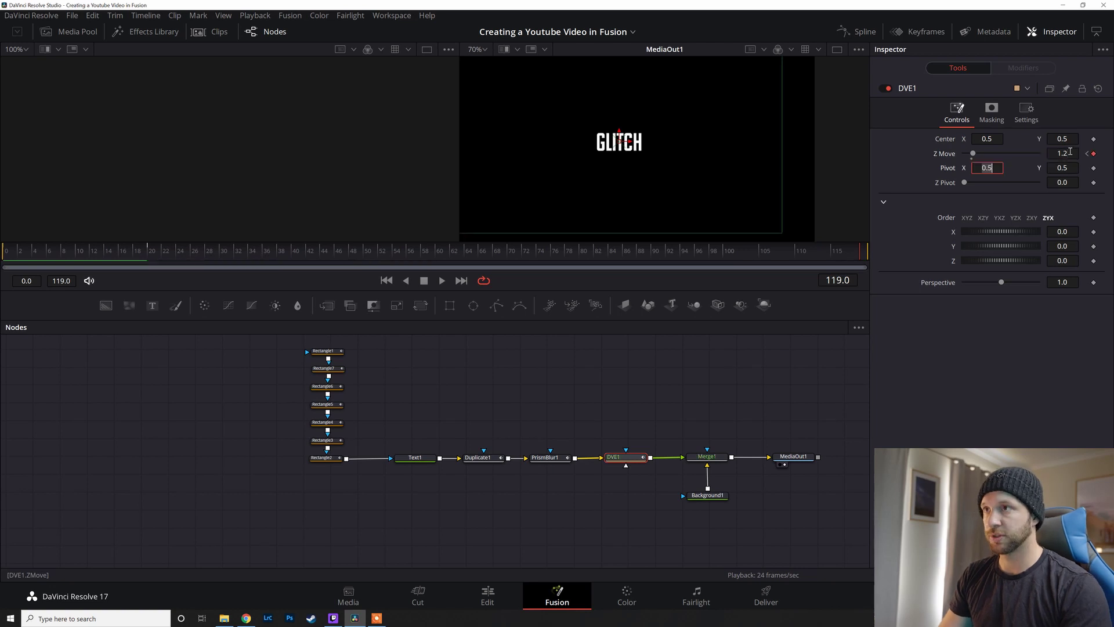
{"action": "left_click", "coordinate": [1070, 153]}
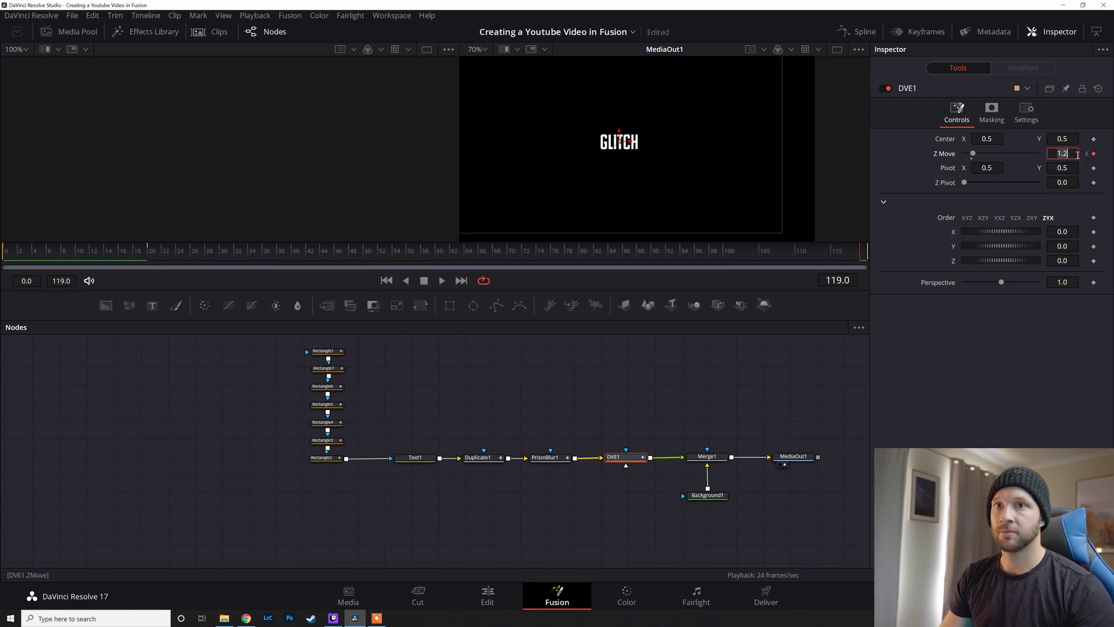
{"action": "type", "text": "1.9"}
{"action": "key", "text": "Tab"}
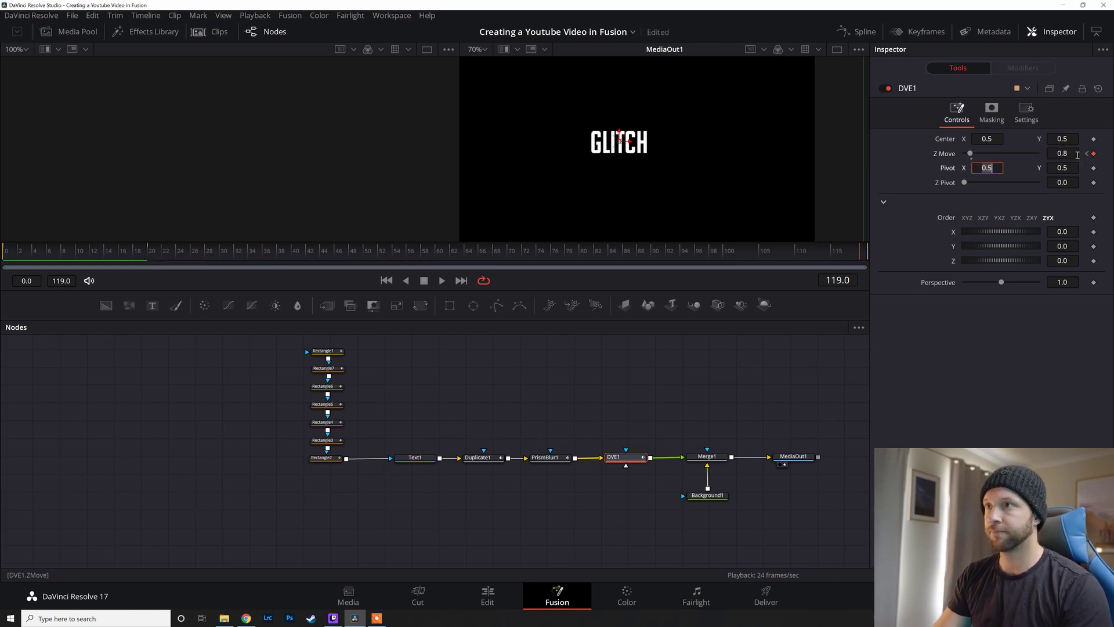
Replay the zoom-in from the start, save the project and return to frame 0.
{"action": "left_click", "coordinate": [139, 252]}
{"action": "key", "text": "space"}
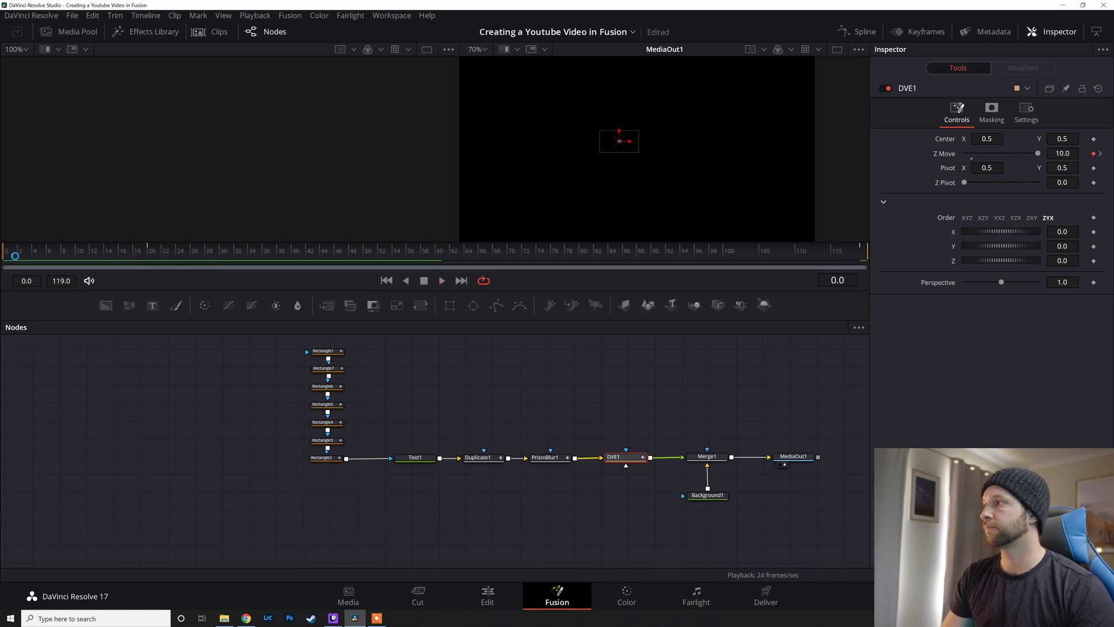
{"action": "key", "text": "space"}
{"action": "key", "text": "ctrl+Left"}
{"action": "key", "text": "ctrl+s"}
{"action": "scroll", "coordinate": [540, 428], "scroll_direction": "up", "scroll_amount": 1}
{"action": "key", "text": "space"}
{"action": "key", "text": "space"}
{"action": "left_click_drag", "start_coordinate": [87, 255], "coordinate": [3, 256]}
Open the Spline editor with only DVE1's Z Move curve displayed, fitted to the view, and Rectangle1's Level curve hidden.
{"action": "left_click_drag", "start_coordinate": [610, 401], "coordinate": [636, 499]}
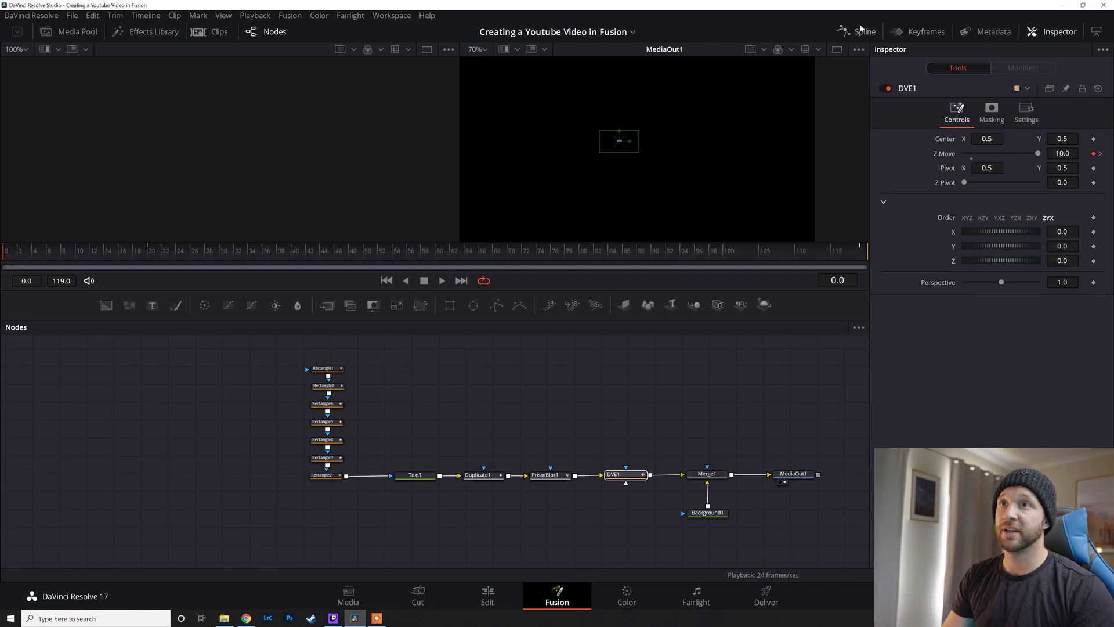
{"action": "left_click", "coordinate": [857, 32]}
{"action": "left_click", "coordinate": [455, 358]}
{"action": "left_click", "coordinate": [455, 385]}
{"action": "left_click", "coordinate": [455, 454]}
{"action": "scroll", "coordinate": [459, 455], "scroll_direction": "down", "scroll_amount": 1}
{"action": "left_click", "coordinate": [468, 456]}
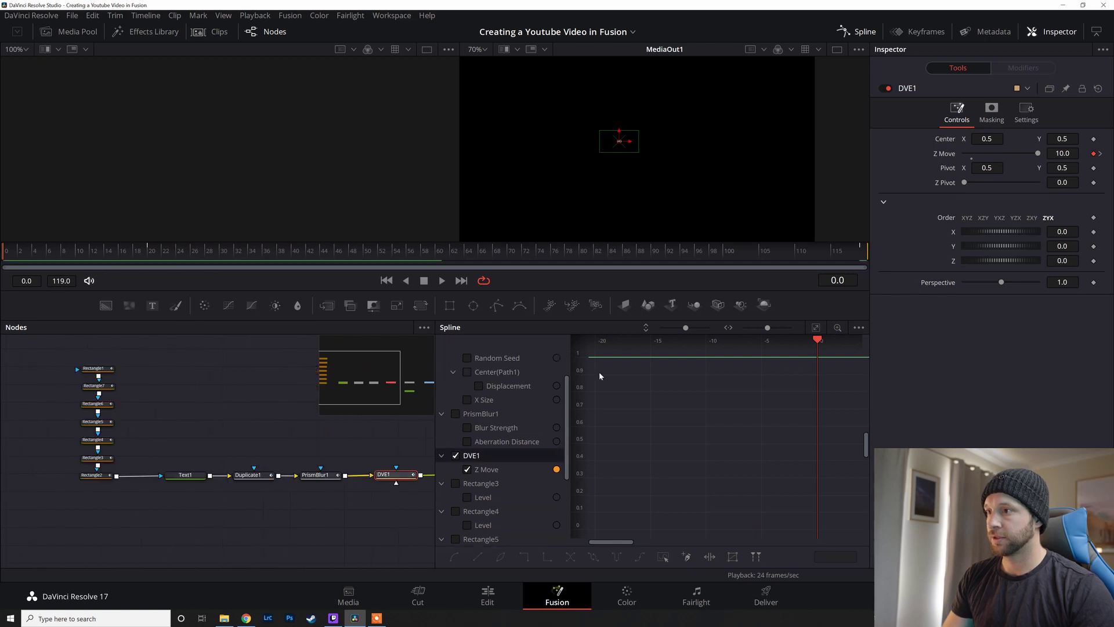
{"action": "left_click", "coordinate": [816, 328]}
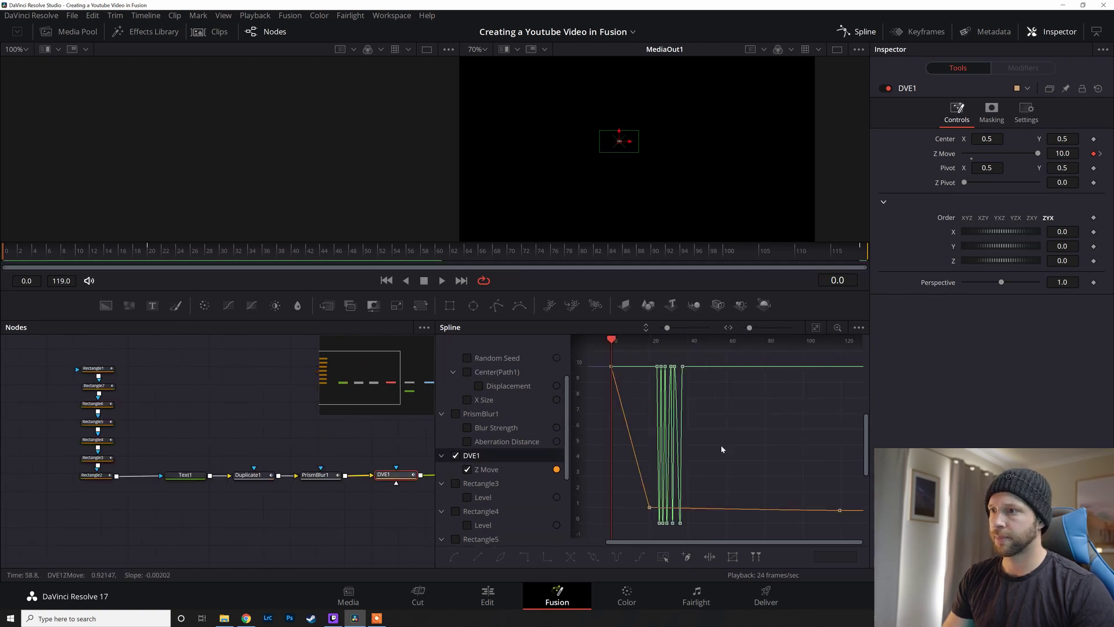
{"action": "scroll", "coordinate": [510, 456], "scroll_direction": "down", "scroll_amount": 3}
{"action": "left_click", "coordinate": [456, 512]}
{"action": "left_click", "coordinate": [456, 511]}
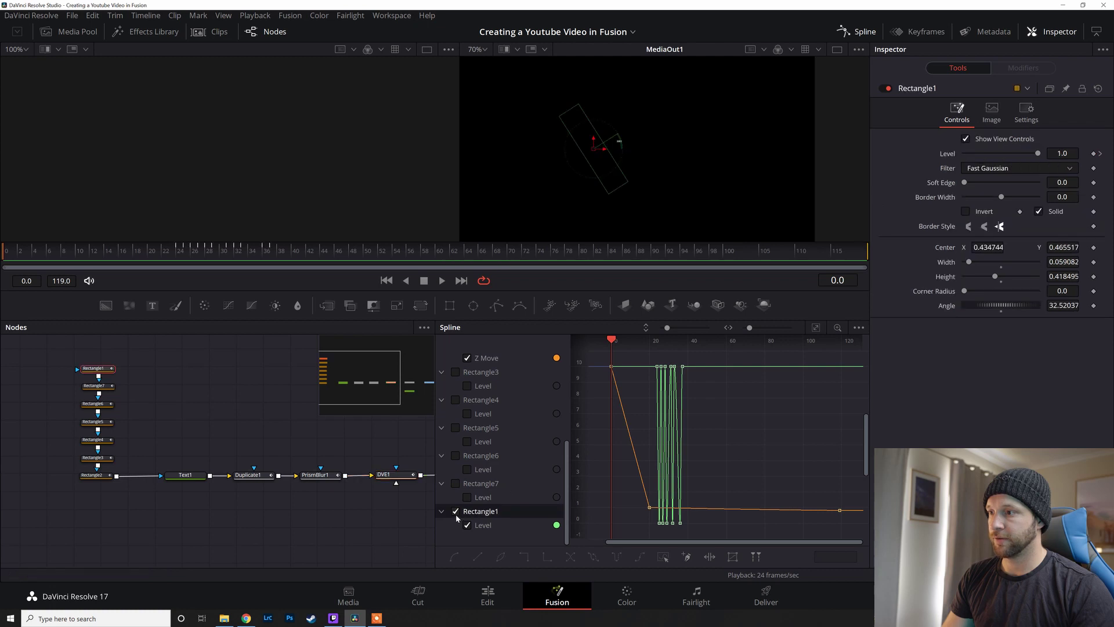
Smooth the DVE's Z Move keyframes and stretch the handles at frames 0 and 20 so the zoom starts slowly and ends steeply.
{"action": "left_click_drag", "start_coordinate": [677, 369], "coordinate": [601, 533]}
{"action": "key", "text": "shift+s"}
{"action": "left_click", "coordinate": [654, 521]}
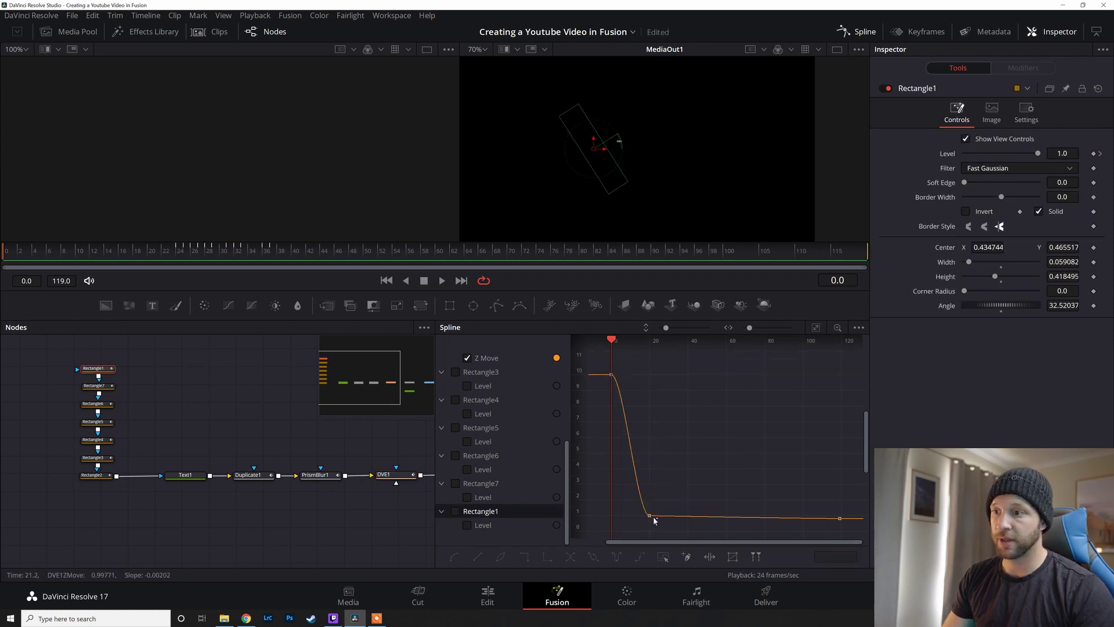
{"action": "left_click_drag", "start_coordinate": [633, 518], "coordinate": [646, 479]}
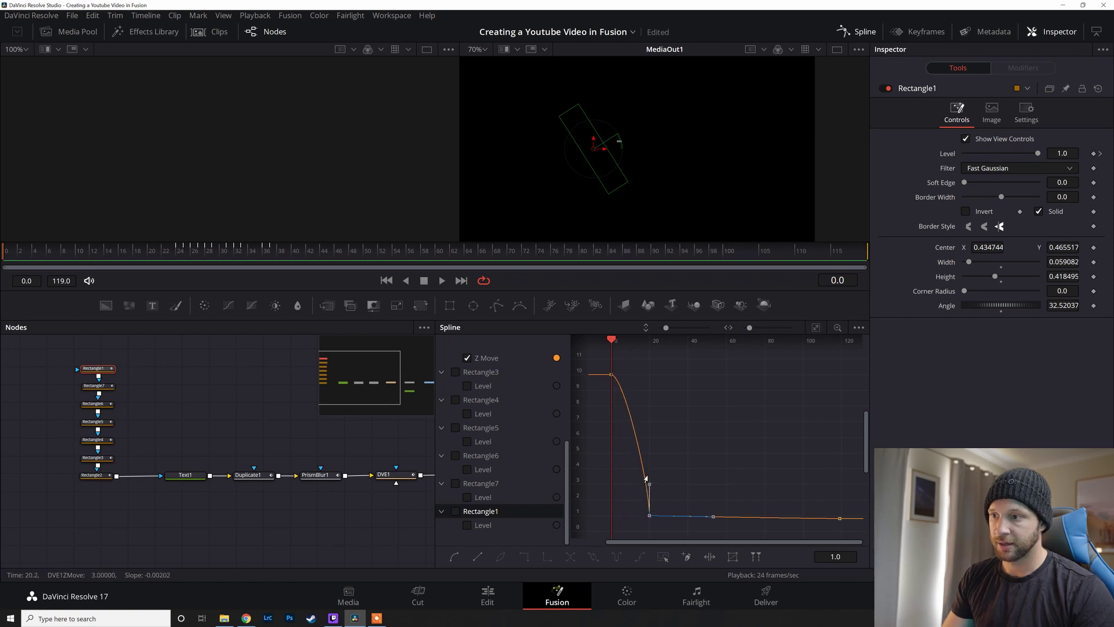
{"action": "left_click", "coordinate": [612, 375]}
{"action": "left_click_drag", "start_coordinate": [619, 374], "coordinate": [643, 379]}
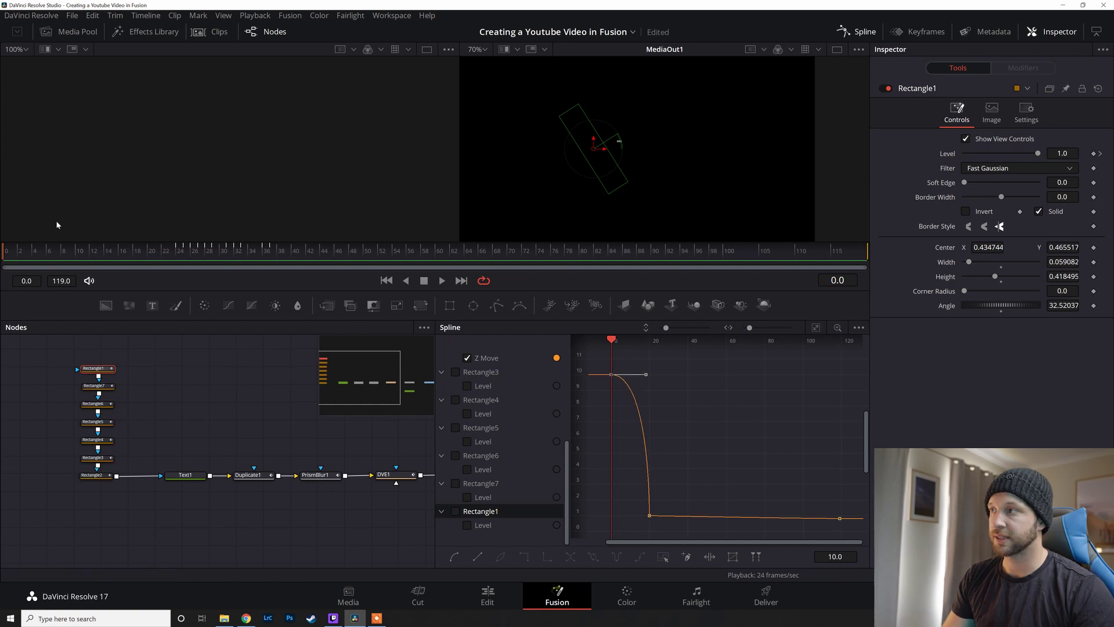
Play back the eased zoom-in, close the Spline editor and replay the full glitch animation from frame 0.
{"action": "left_click_drag", "start_coordinate": [89, 253], "coordinate": [28, 252]}
{"action": "key", "text": "space"}
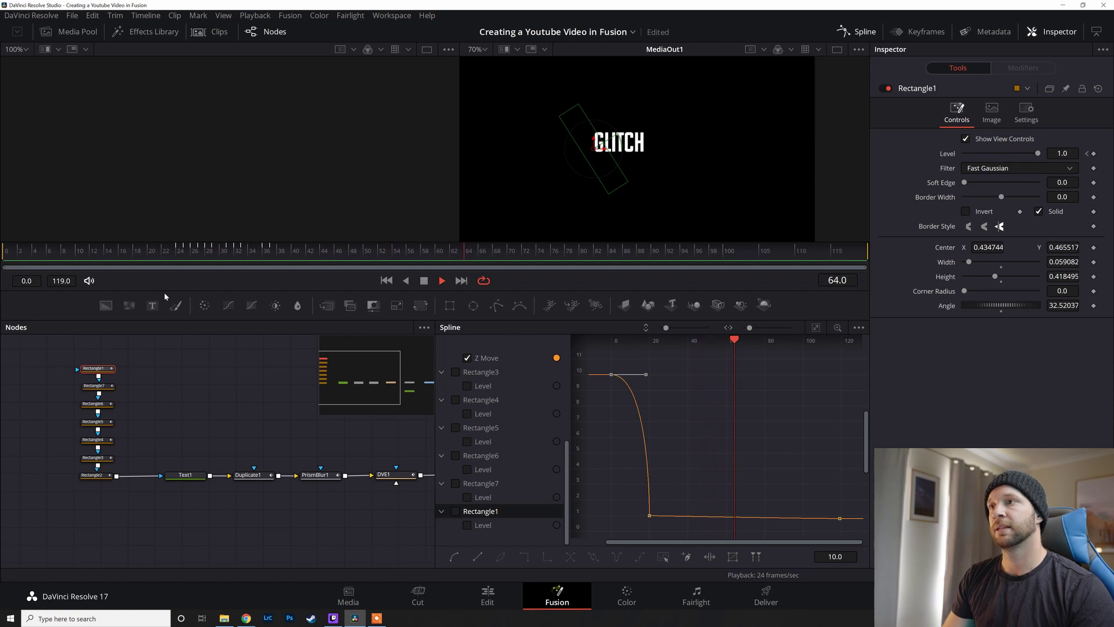
{"action": "key", "text": "space"}
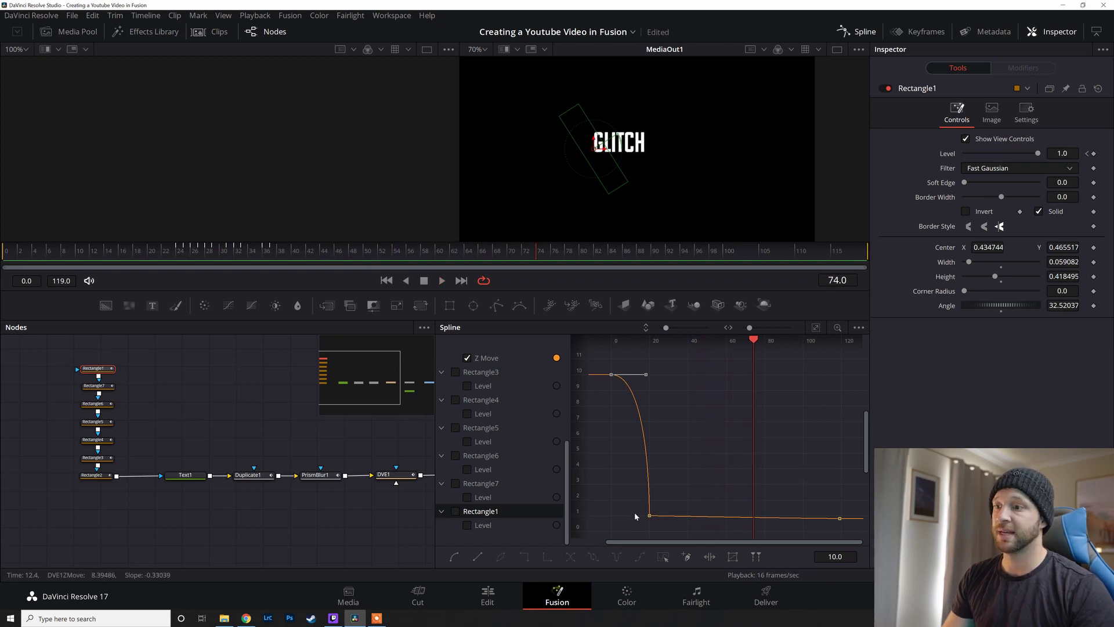
{"action": "key", "text": "Home"}
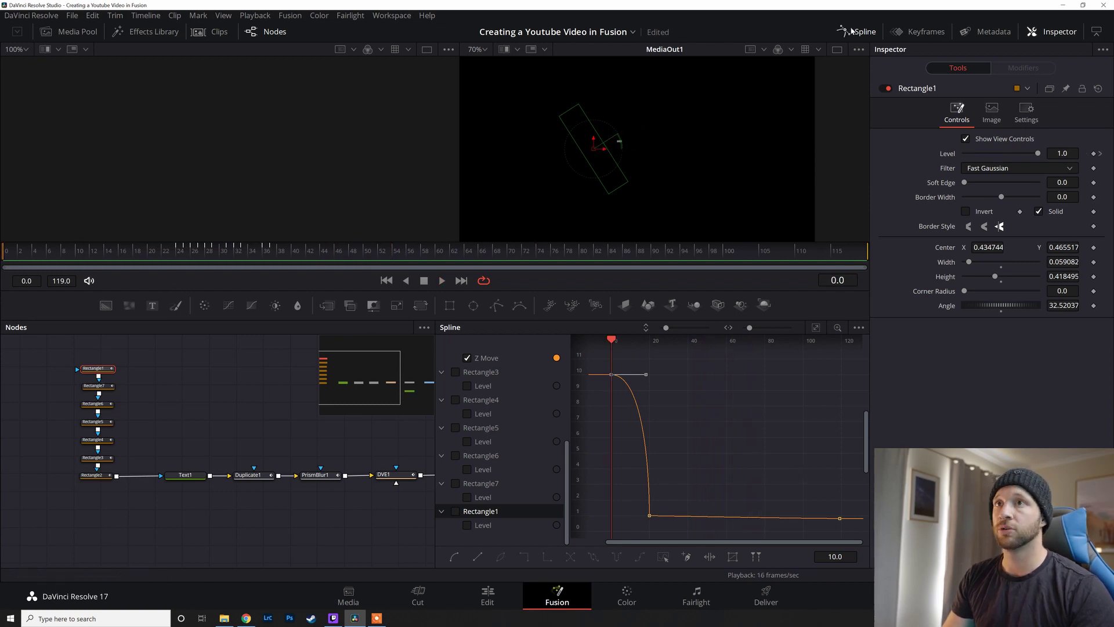
{"action": "left_click", "coordinate": [851, 31]}
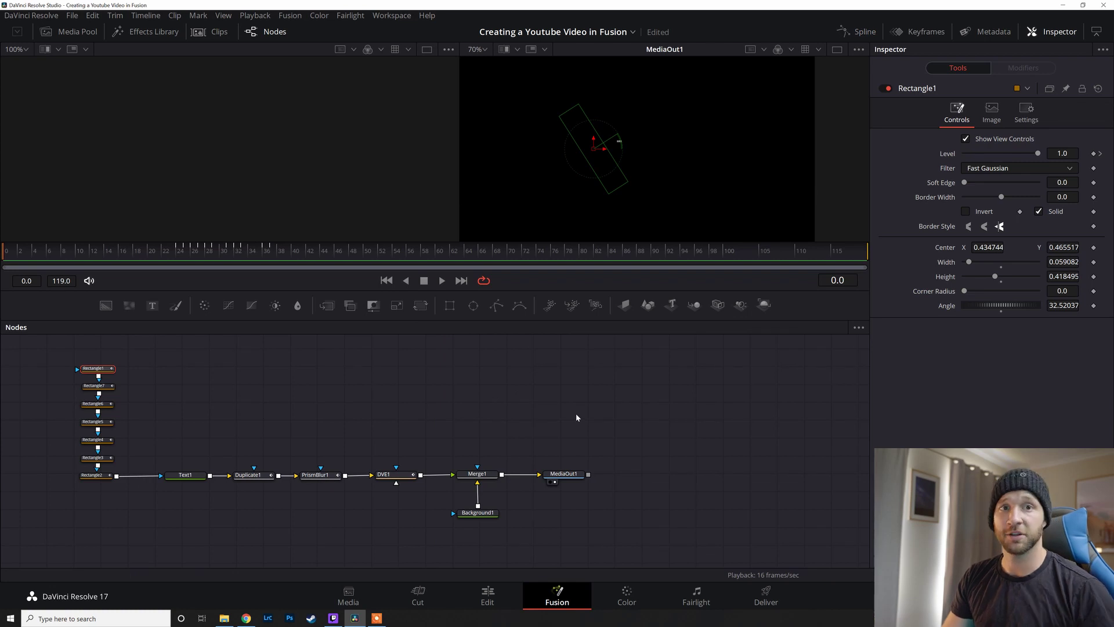
{"action": "key", "text": "space"}
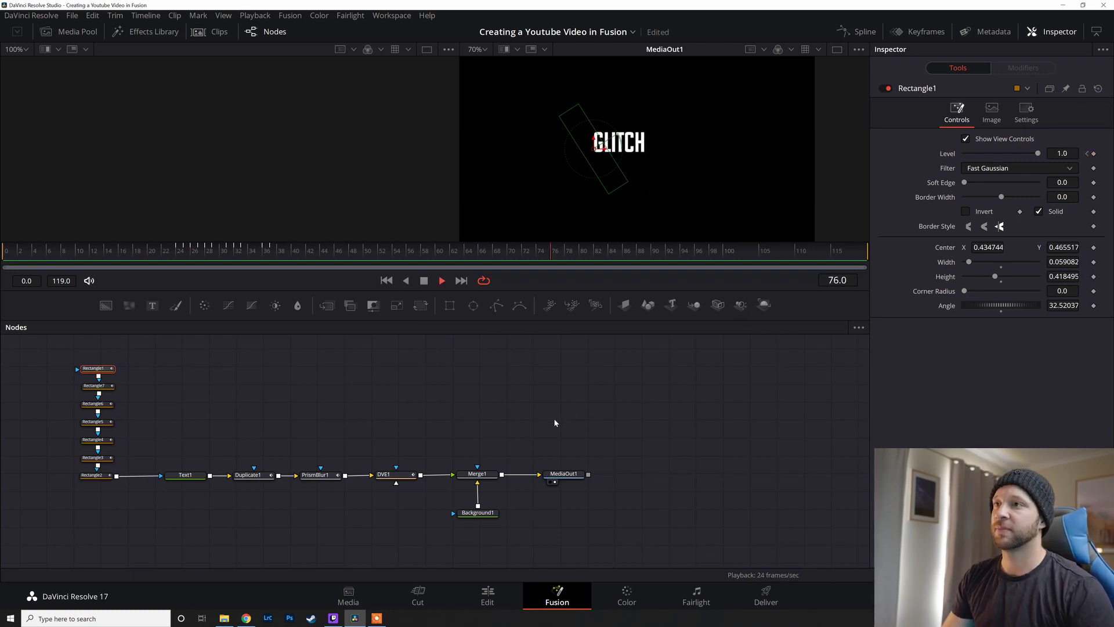
{"action": "left_click", "coordinate": [775, 366]}
{"action": "key", "text": "space"}
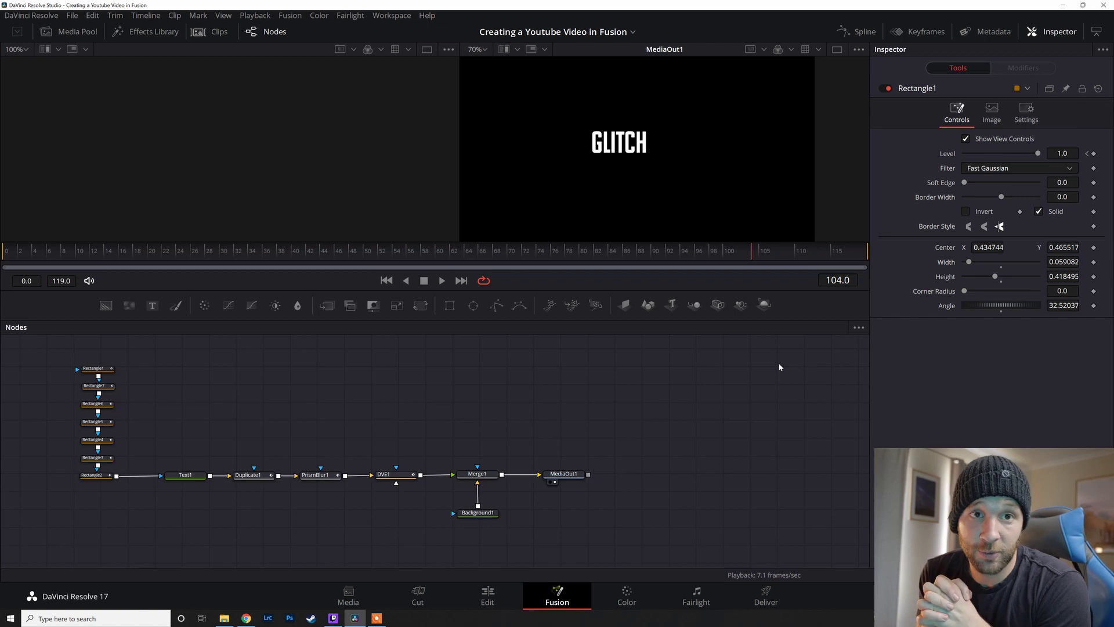
Set the Background1 node's Alpha to 0.0 and play the glitch text over the transparent background.
{"action": "left_click", "coordinate": [486, 514]}
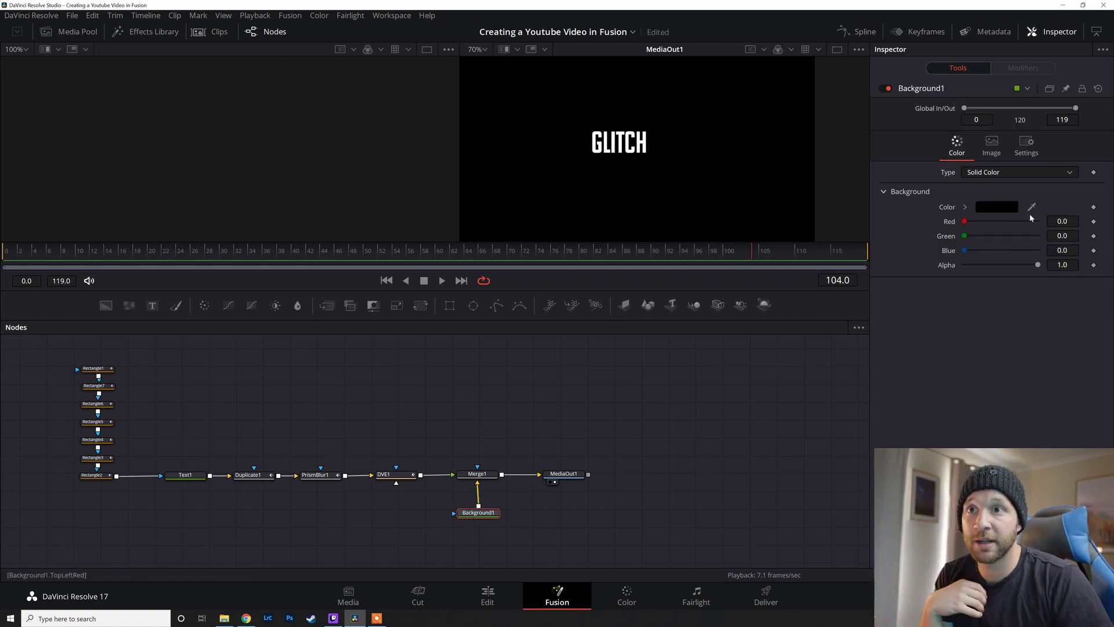
{"action": "left_click_drag", "start_coordinate": [1038, 264], "coordinate": [946, 267]}
{"action": "left_click", "coordinate": [1, 261]}
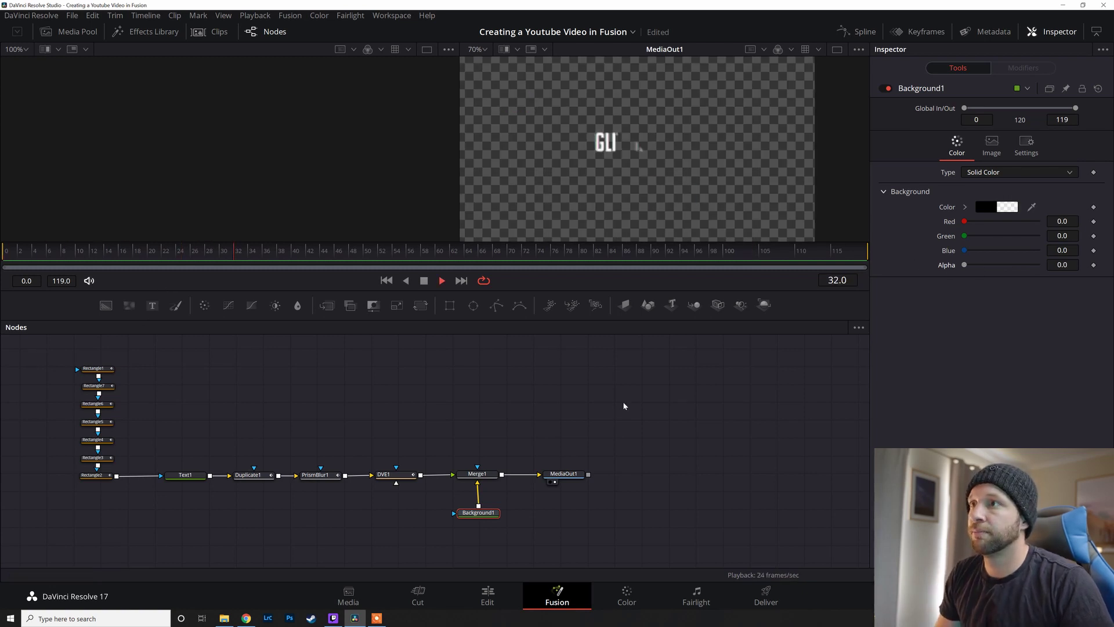